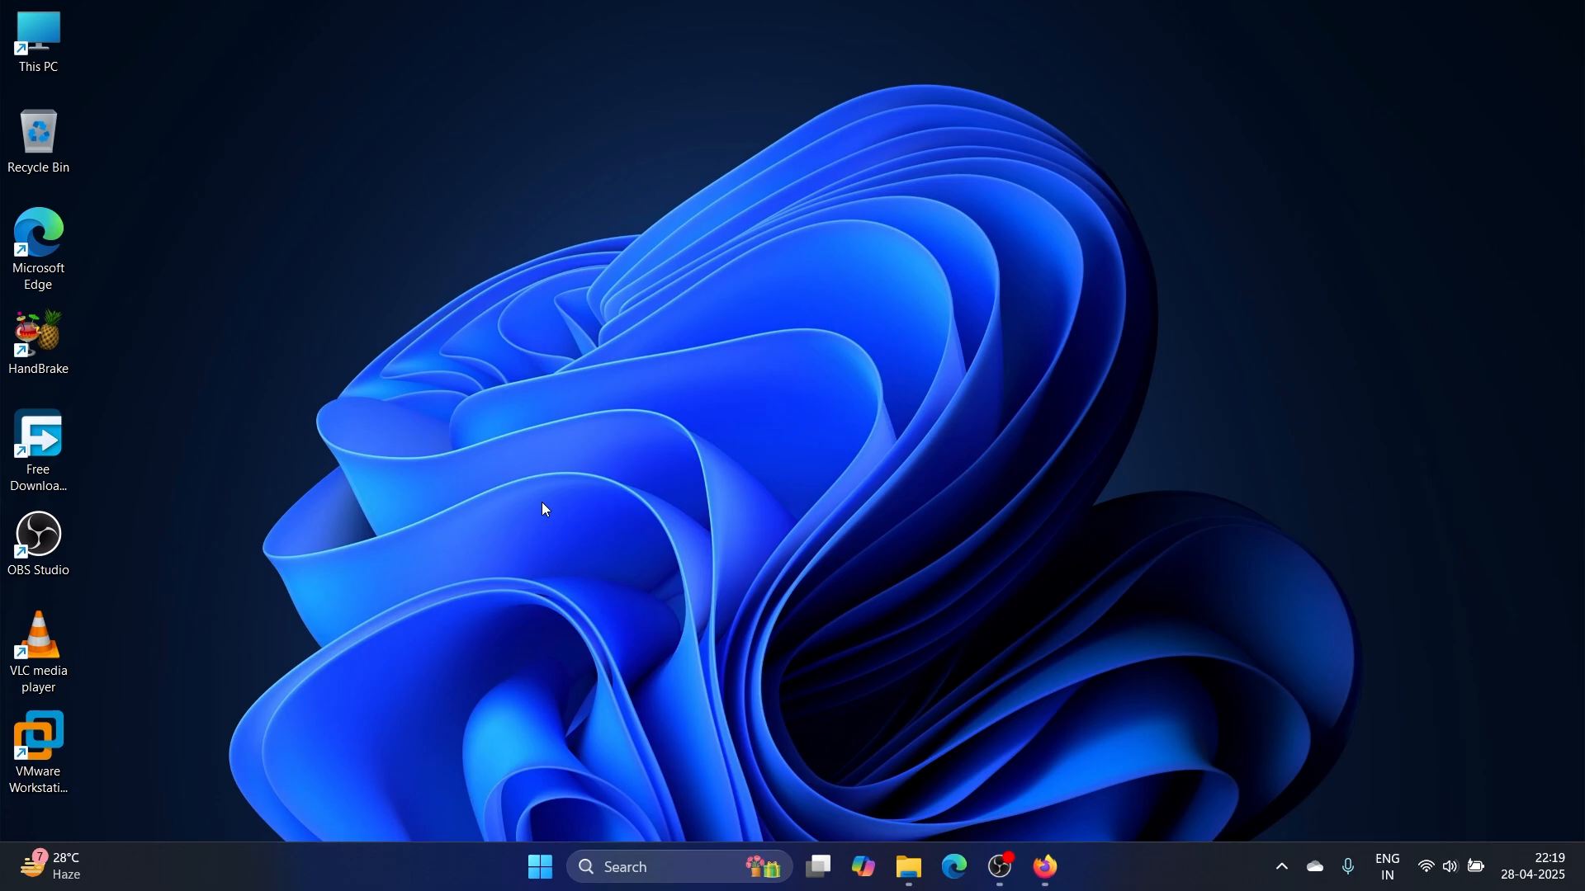
Confirm Virtualisation: Enabled on Task Manager's maximized CPU performance page, then minimize it
right_click(553, 877)
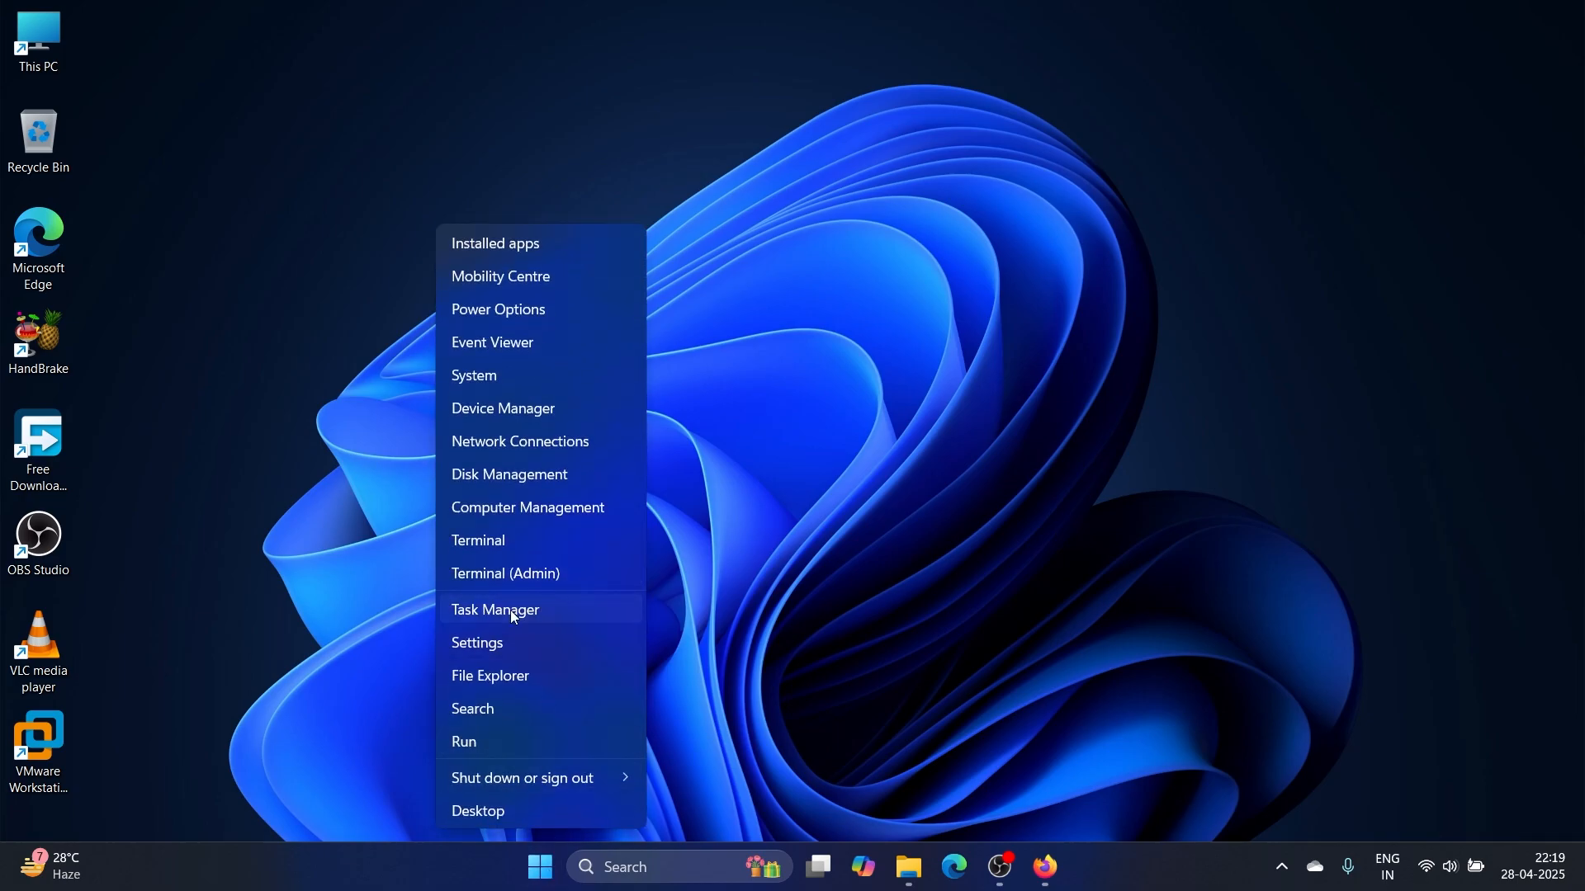
left_click(510, 611)
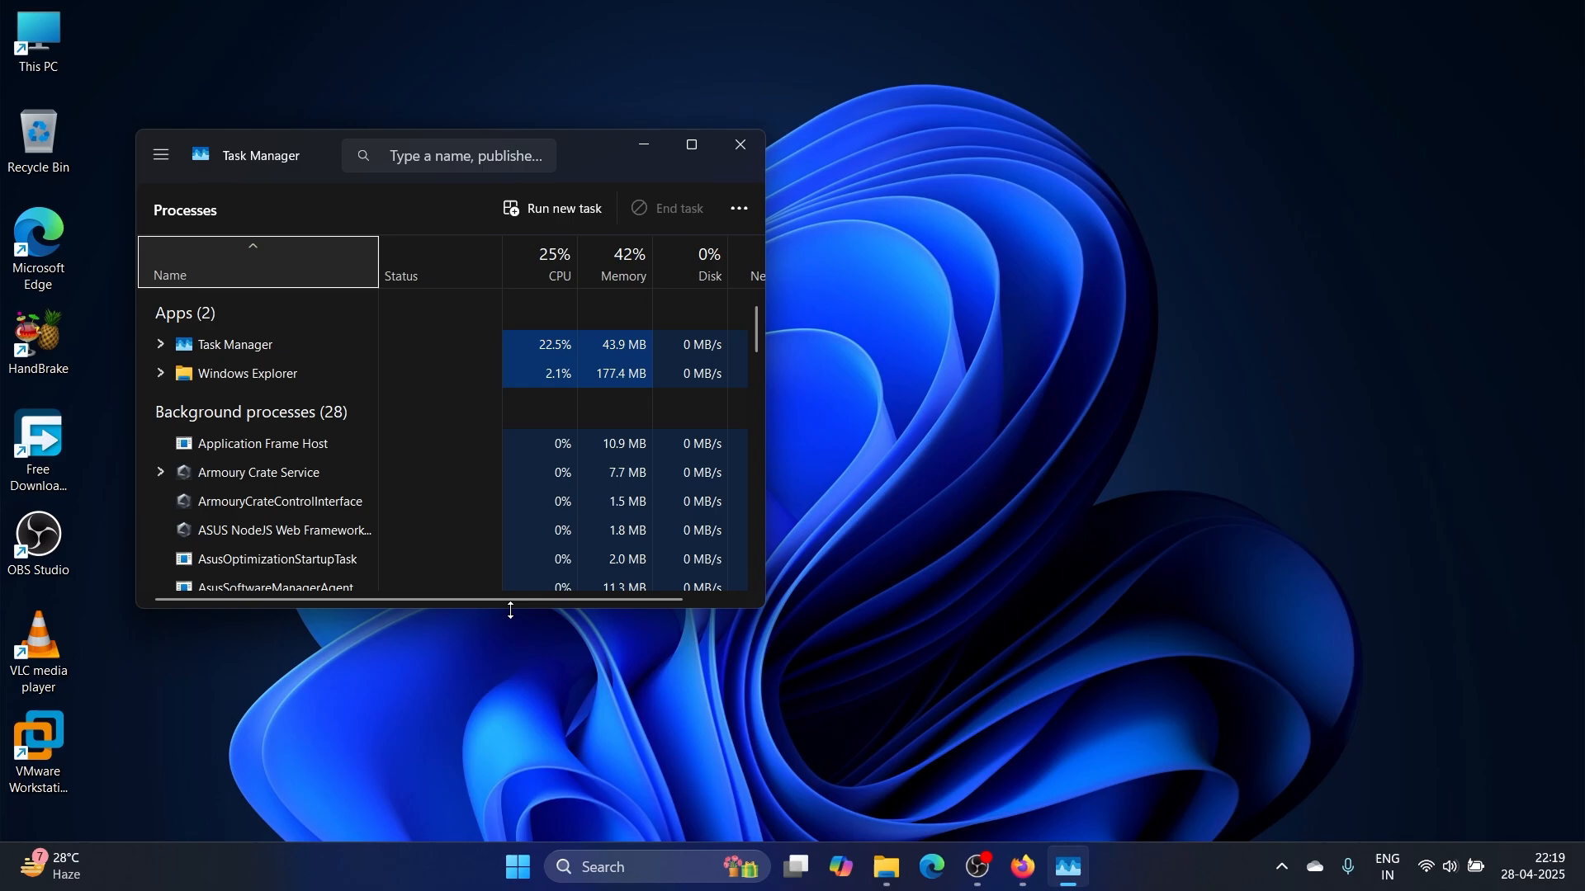
left_click(162, 161)
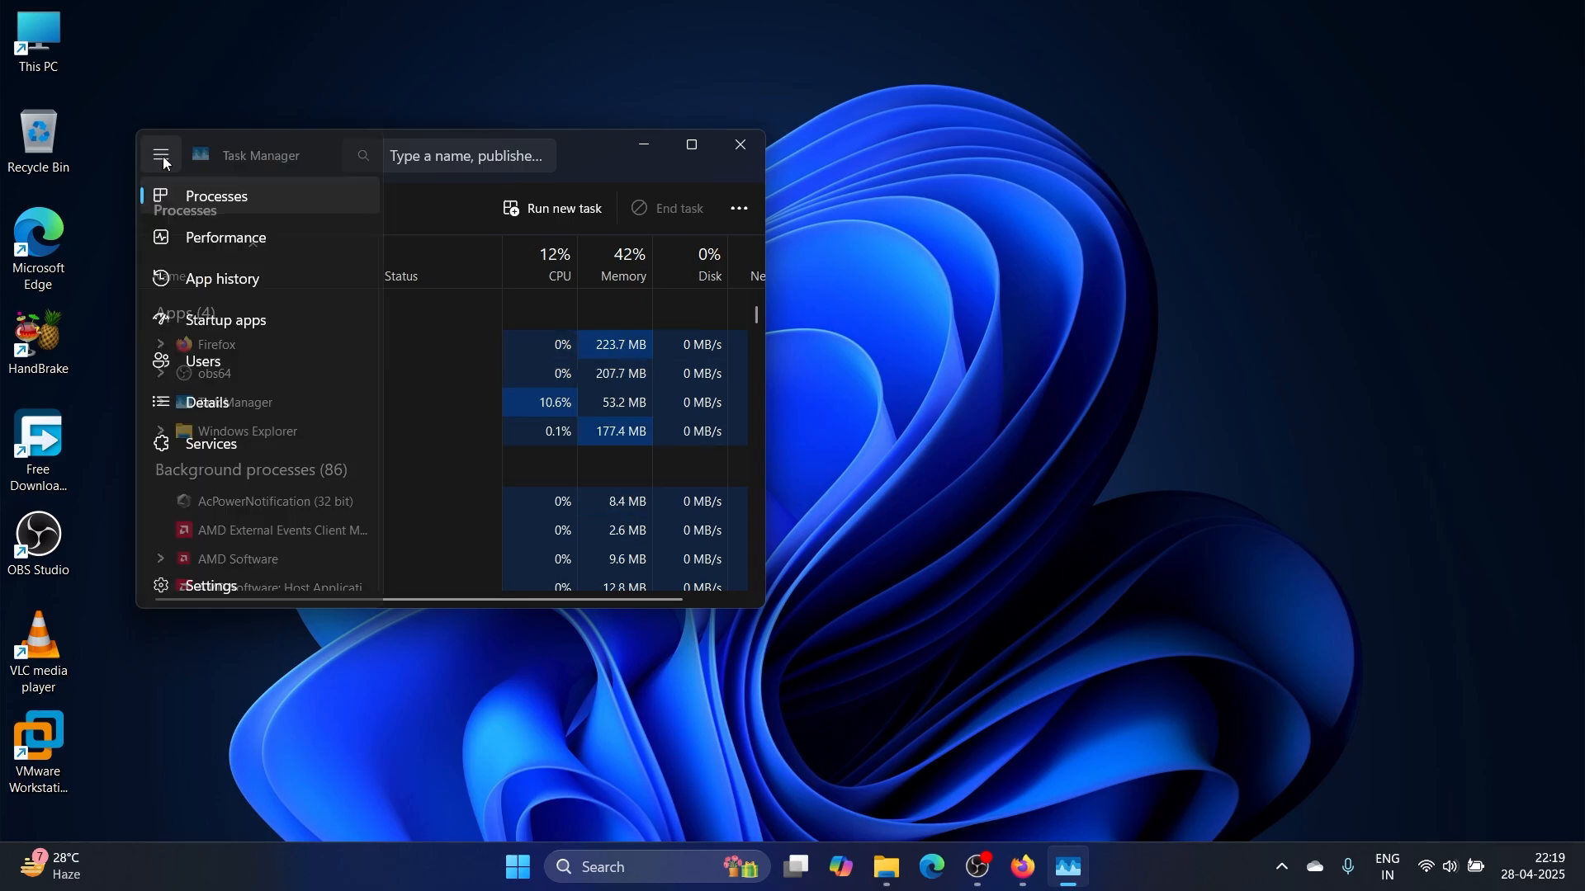
left_click(196, 240)
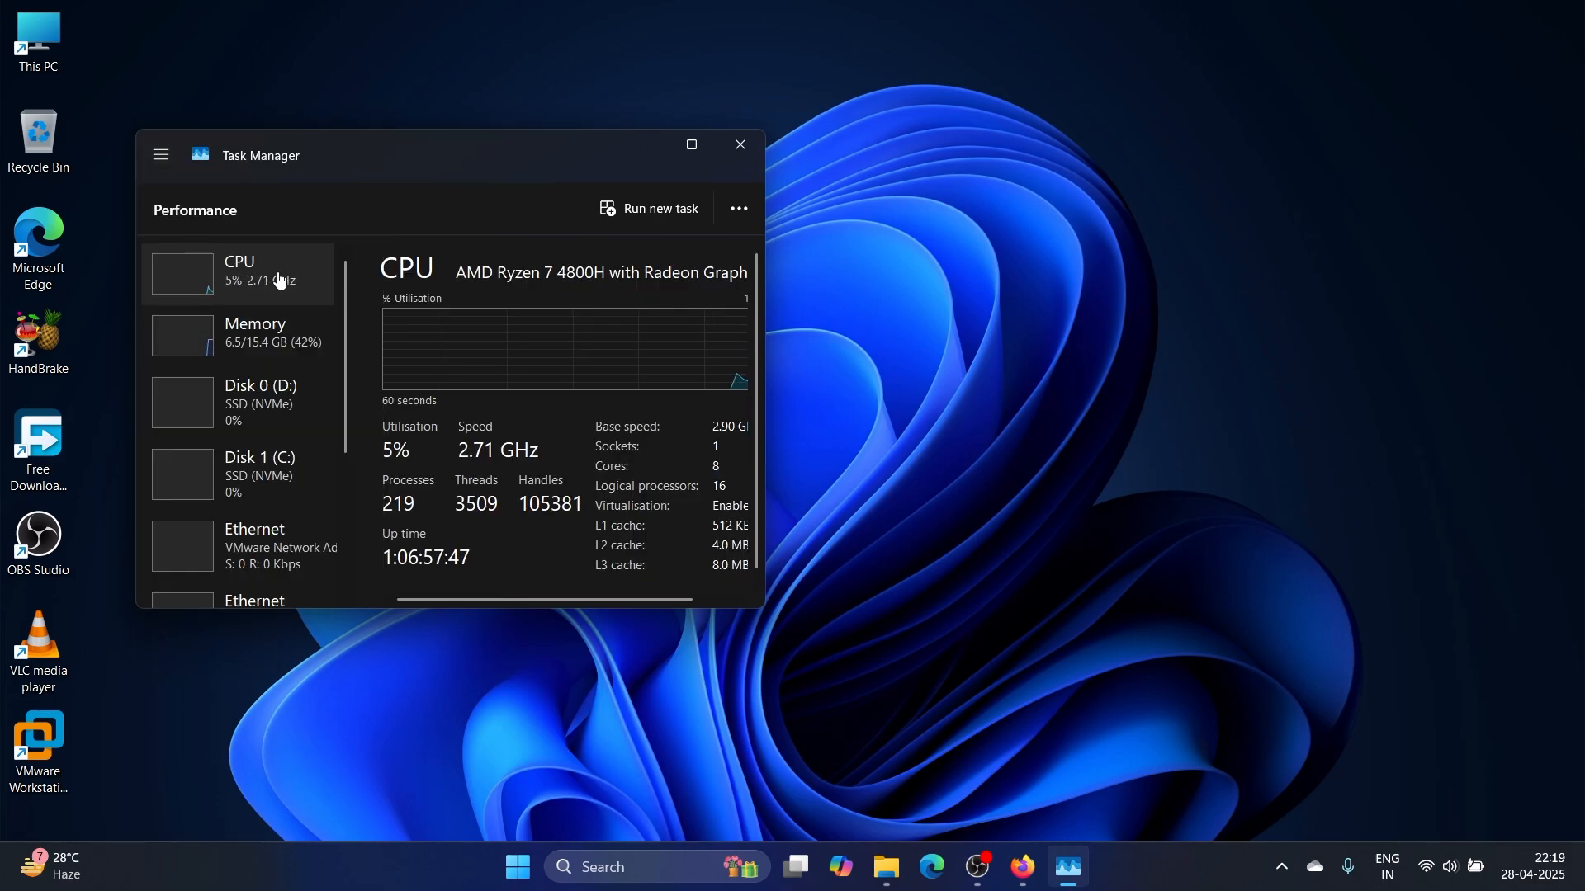
left_click(691, 147)
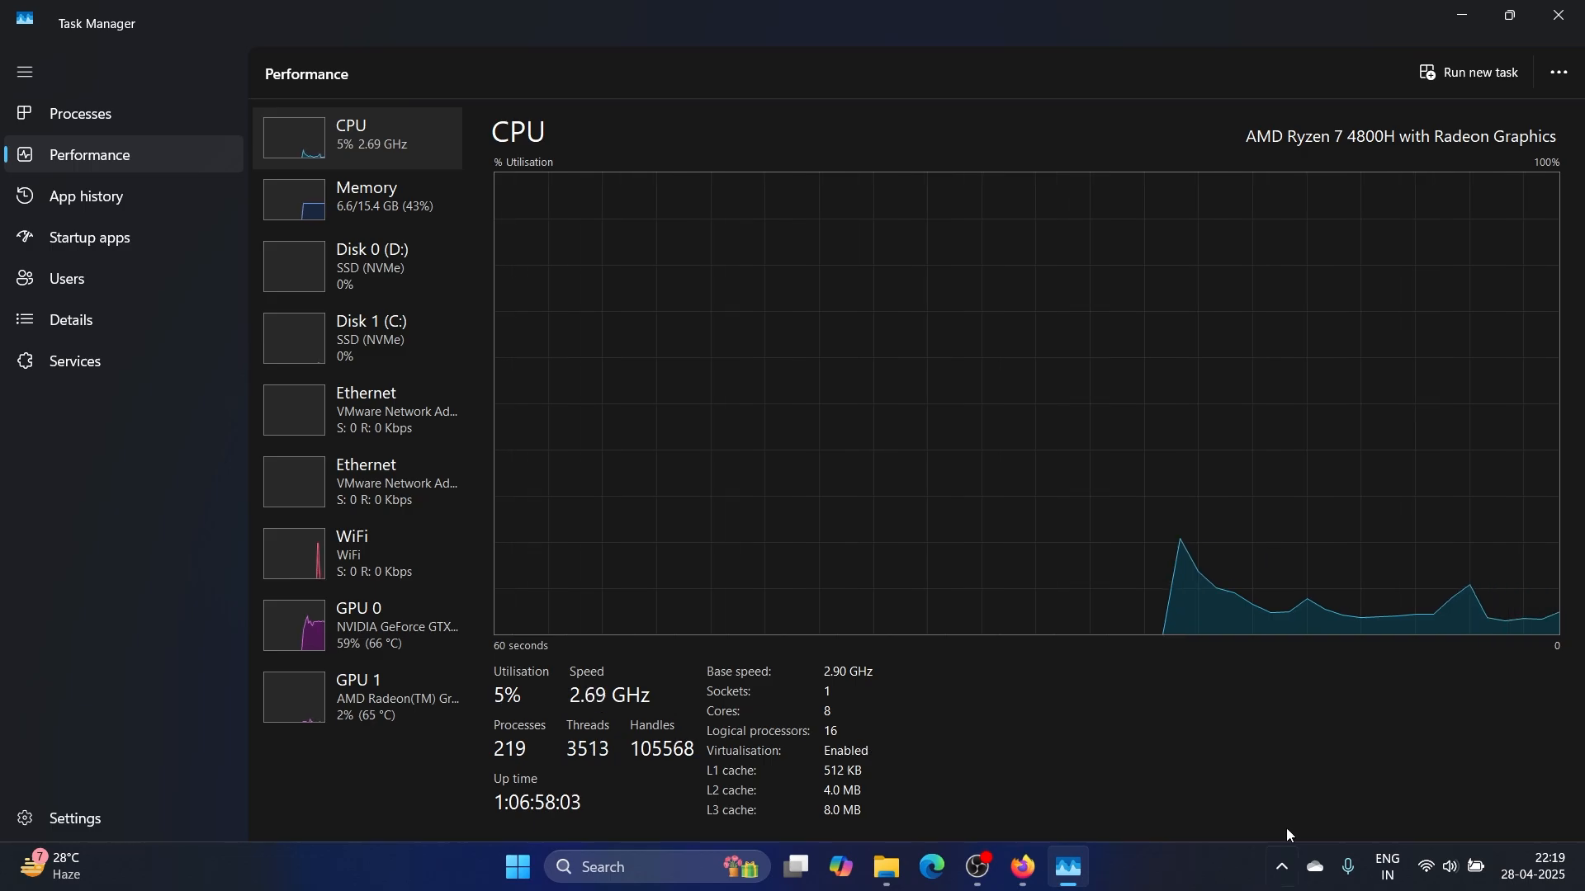
left_click(1460, 14)
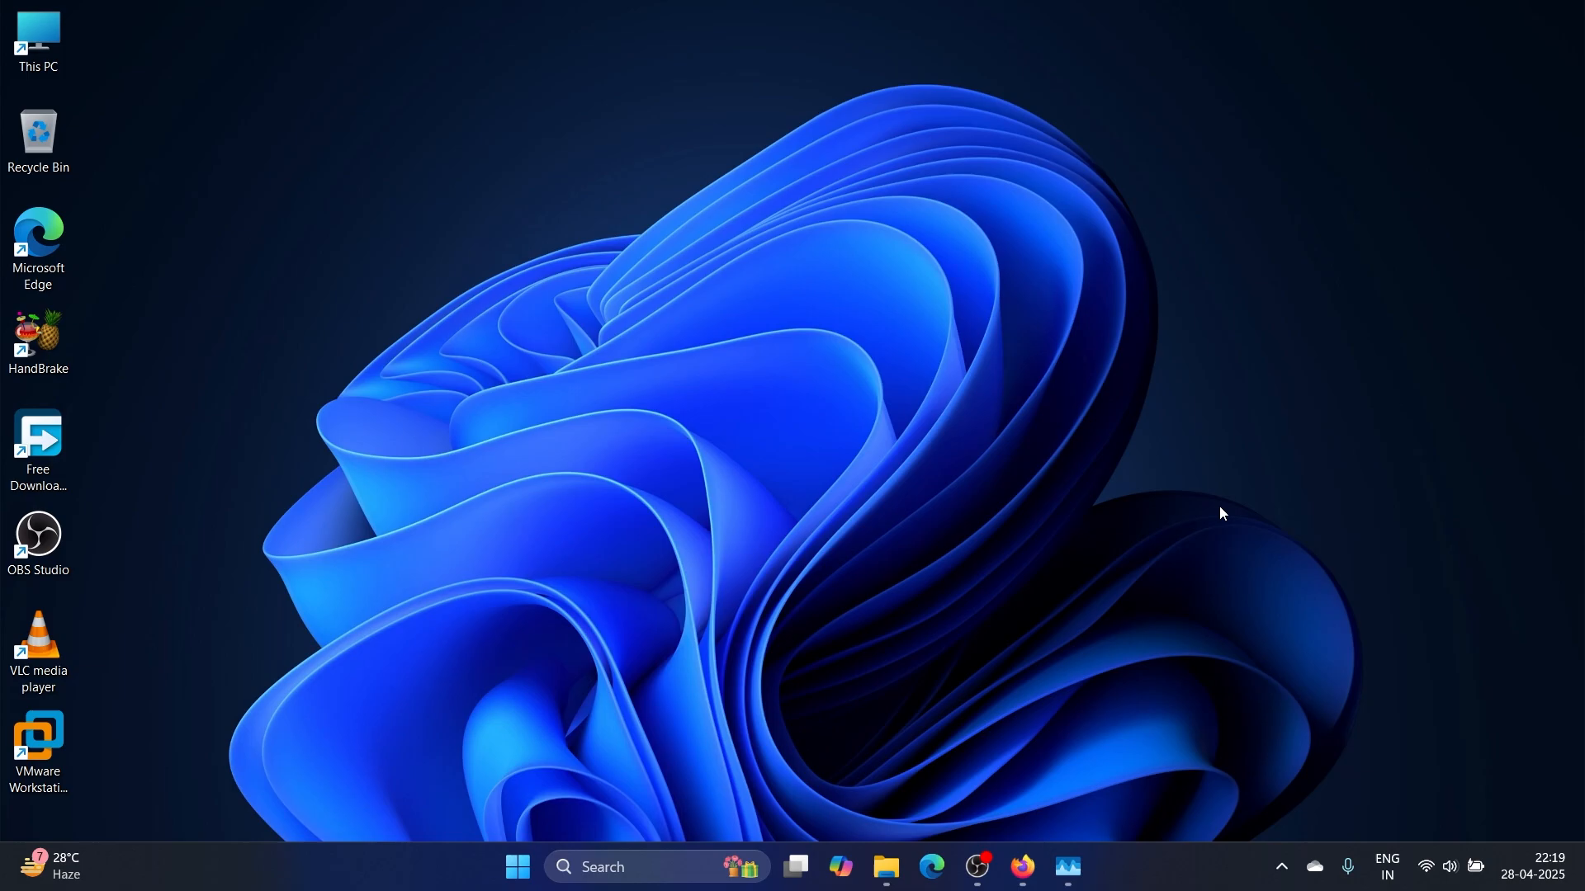
Search Firefox for 'virtual box download' and open the Downloads – Oracle VirtualBox result
left_click(1024, 867)
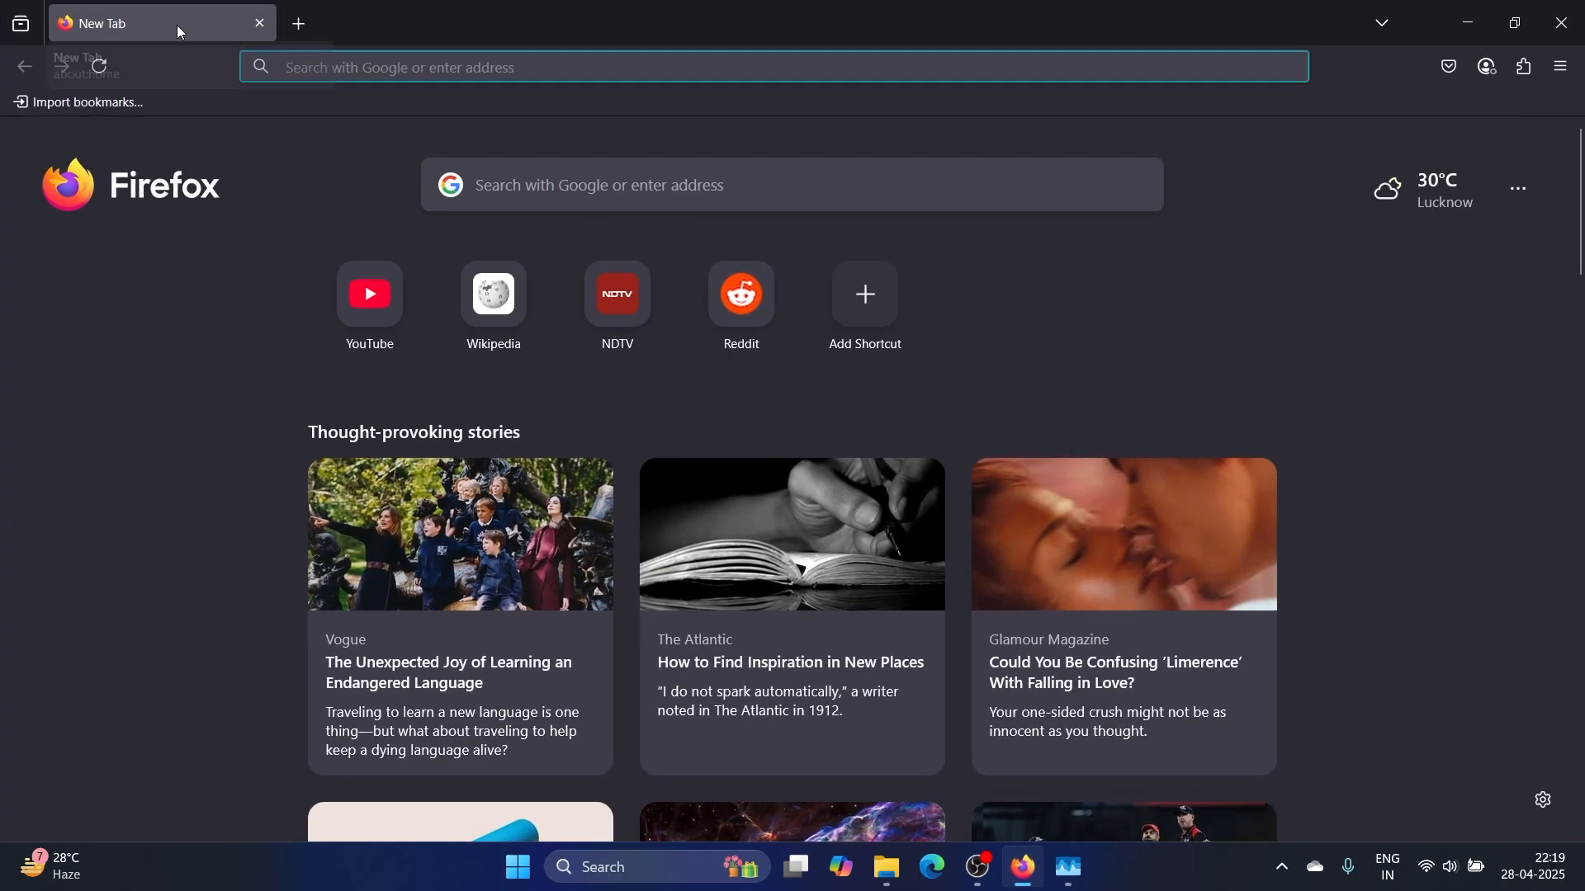
left_click(355, 69)
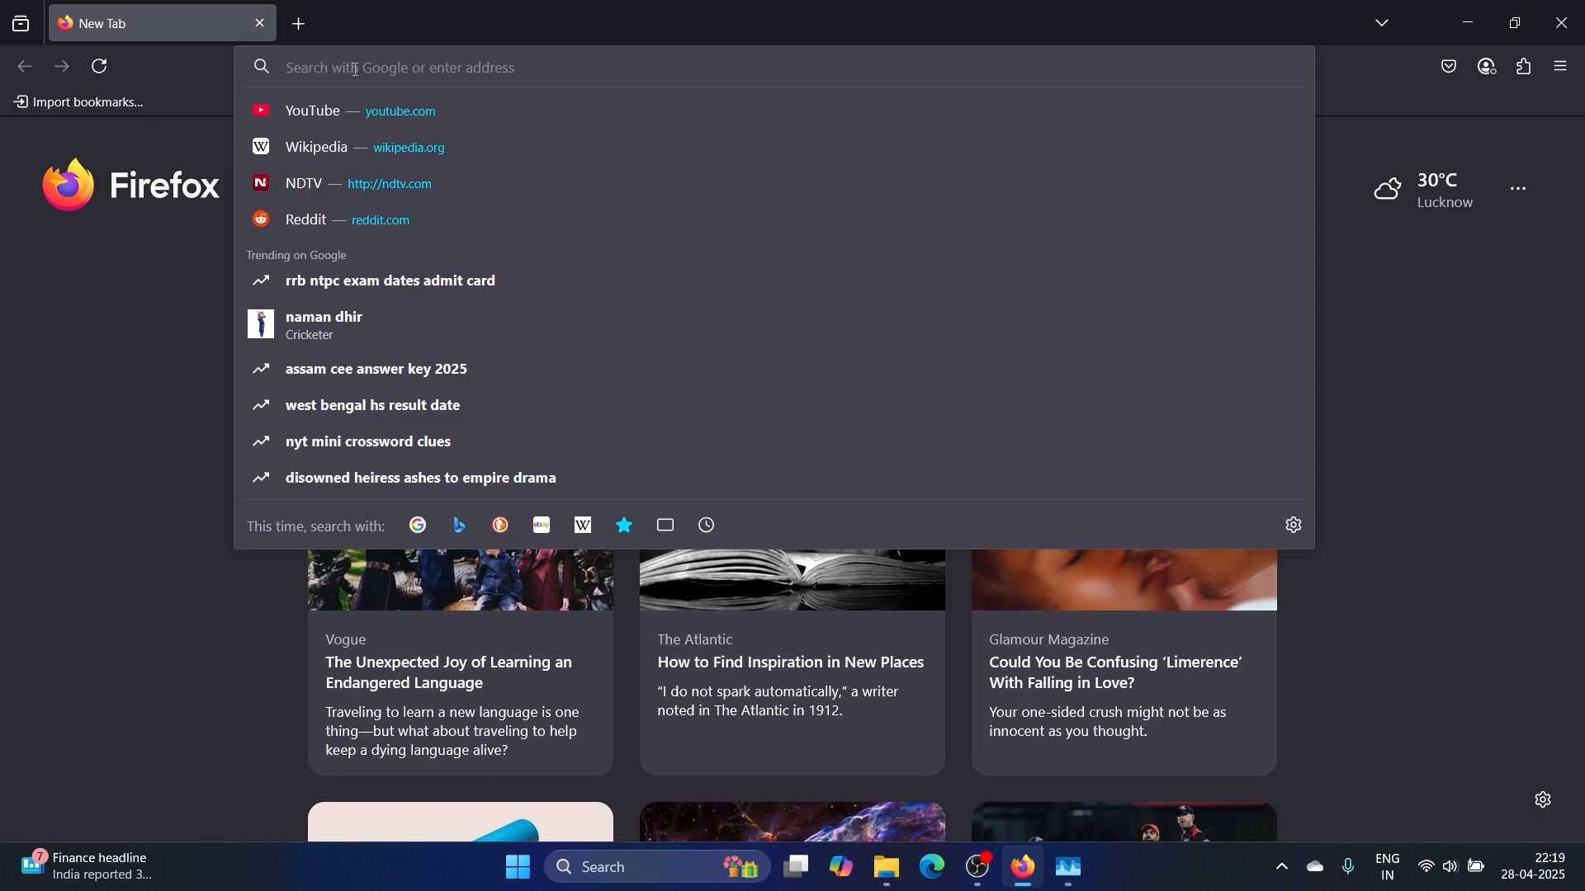
type("virt")
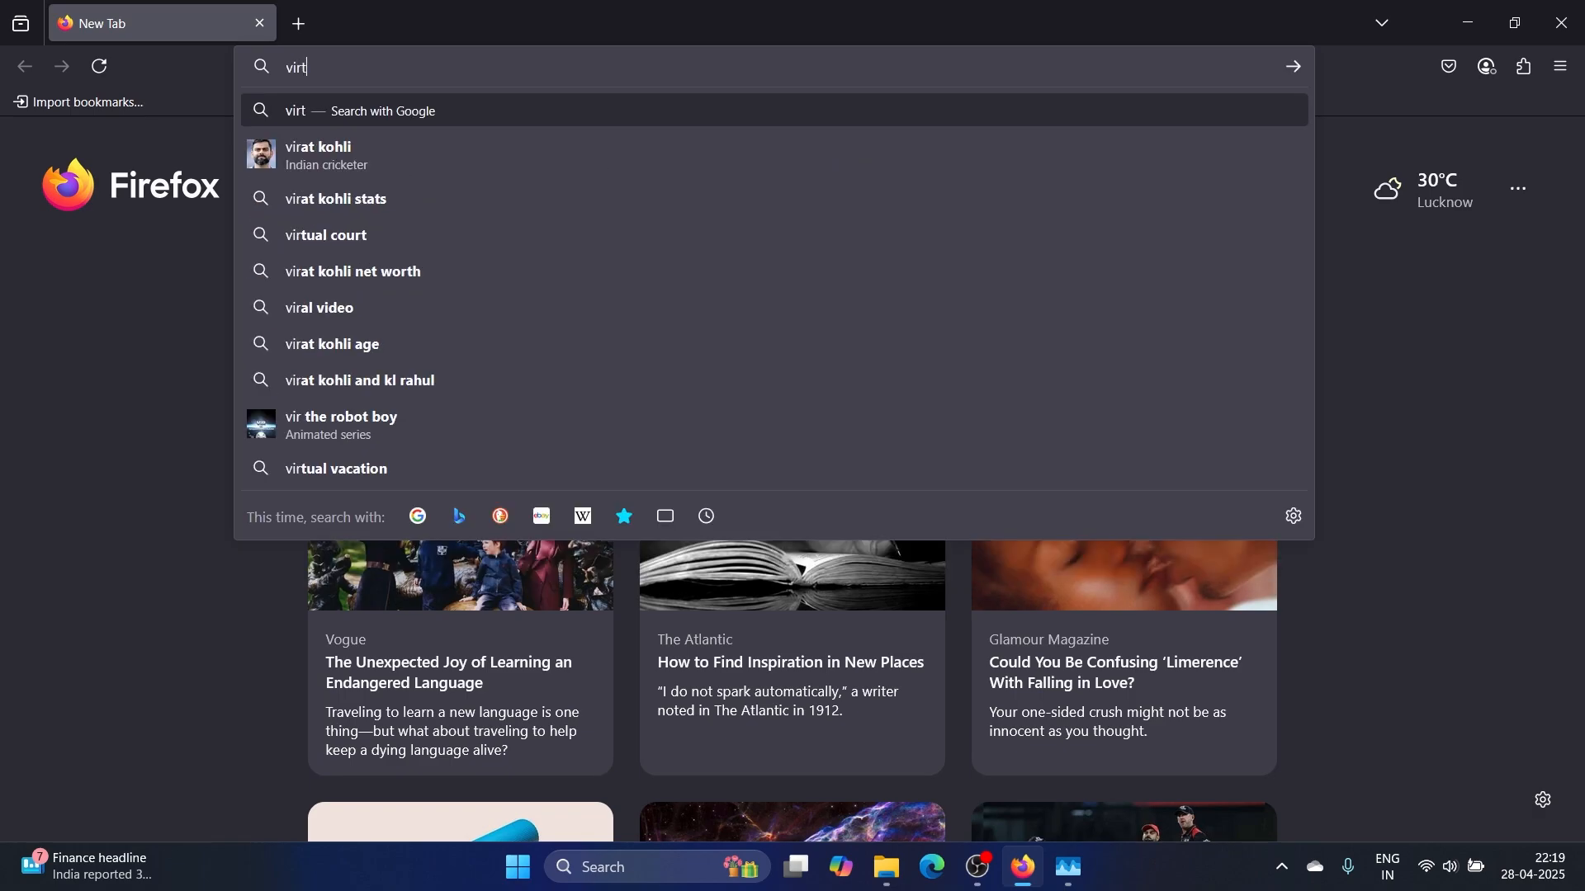
type("ual b")
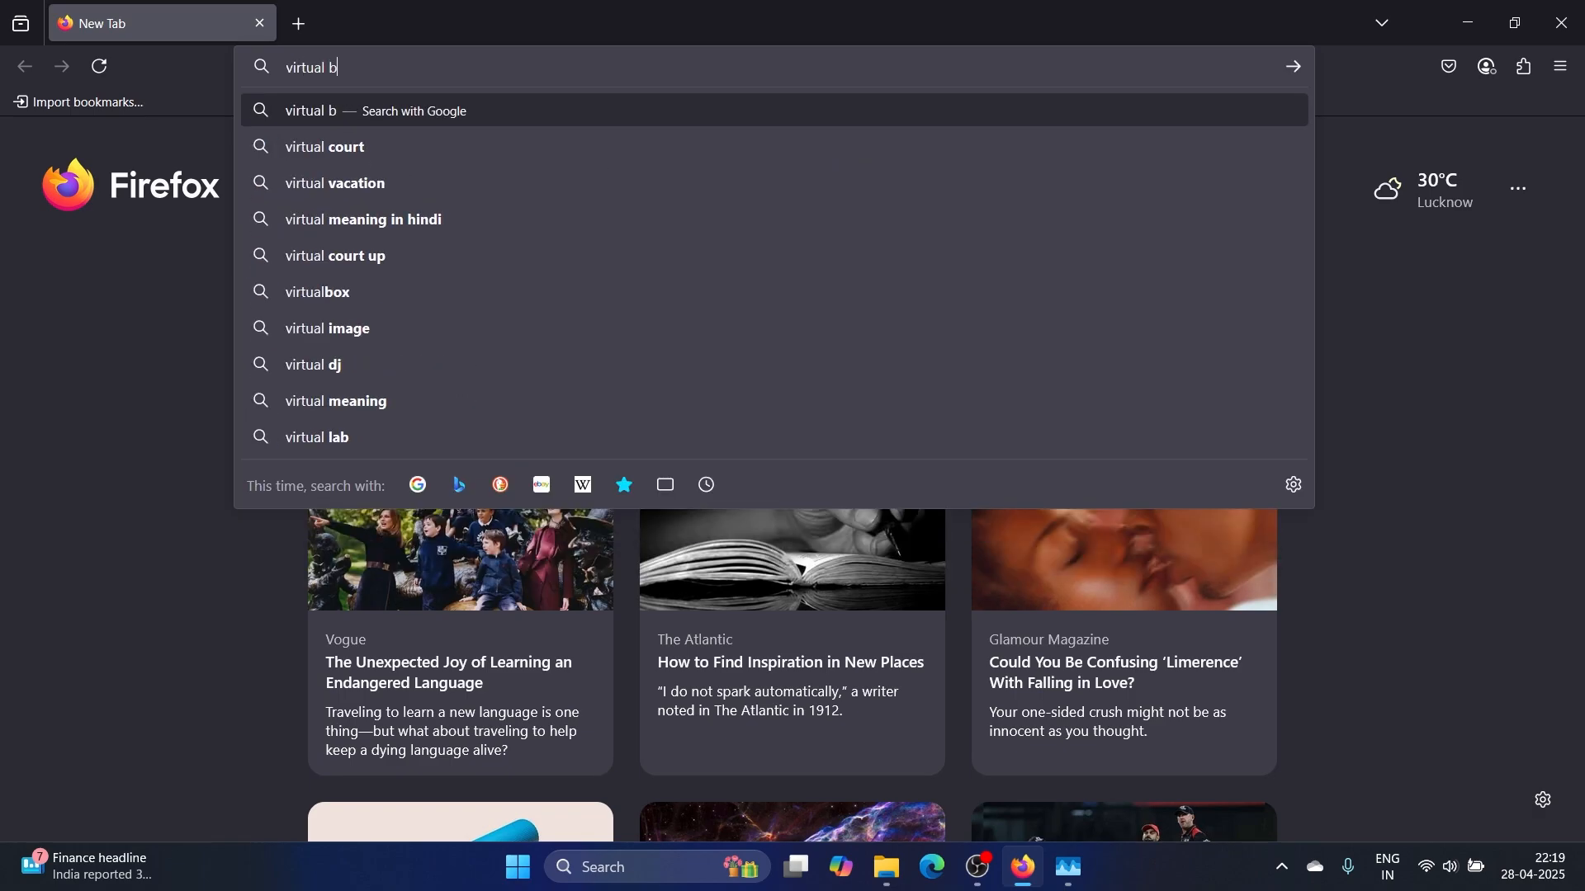
type("ox dow")
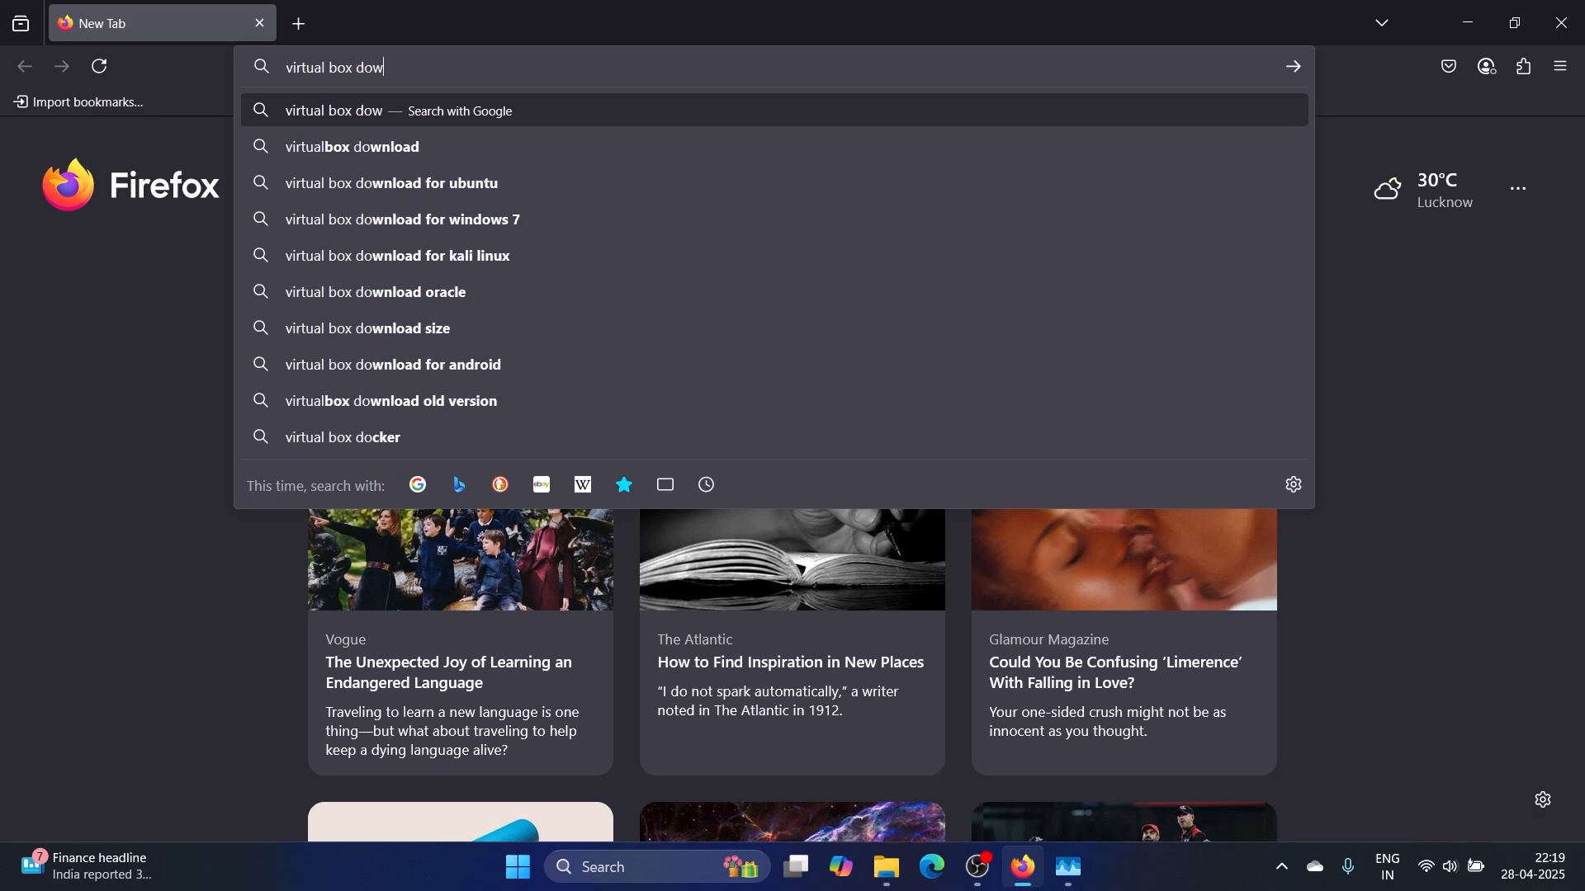
type("nload")
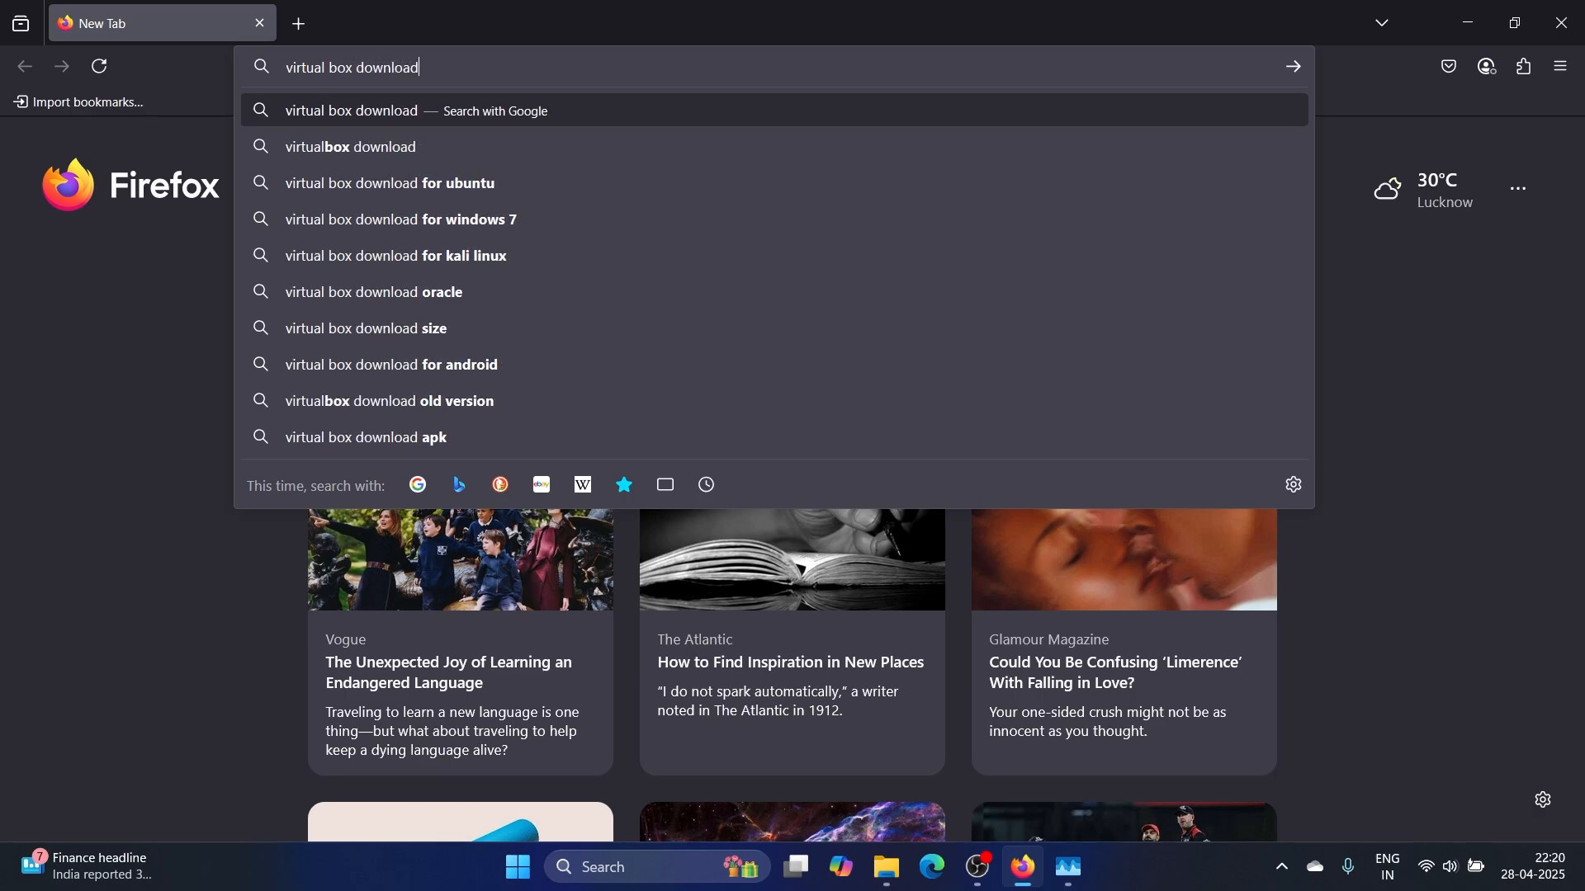
key("Return")
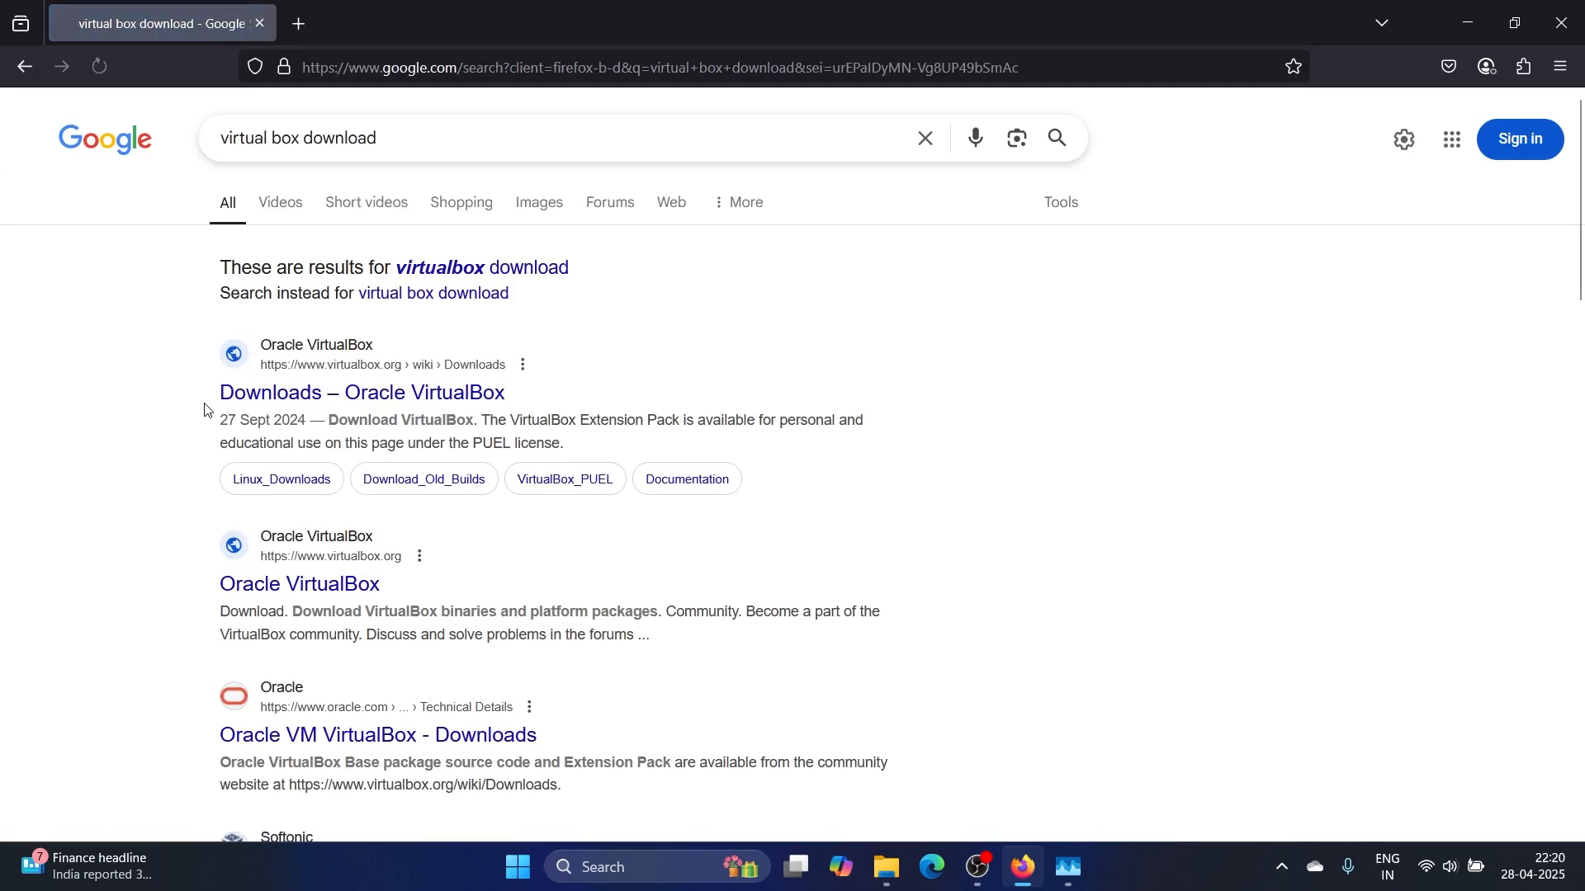
left_click(335, 396)
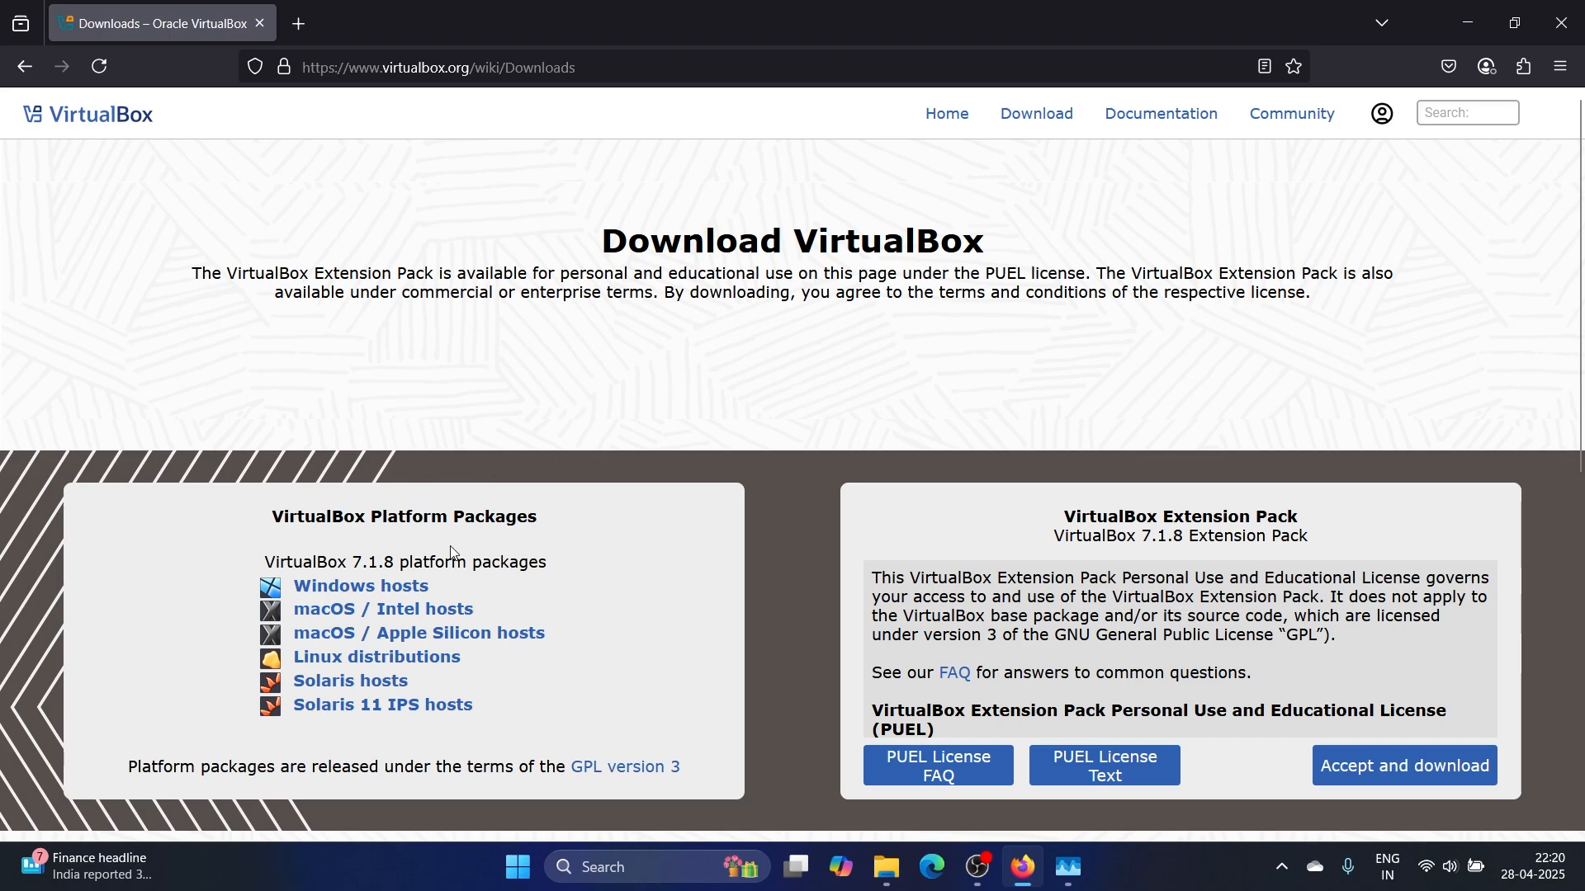
Download VirtualBox-7.1.8-168469-Win.exe and the 7.1.8 Extension Pack, then check both completed
left_click(344, 588)
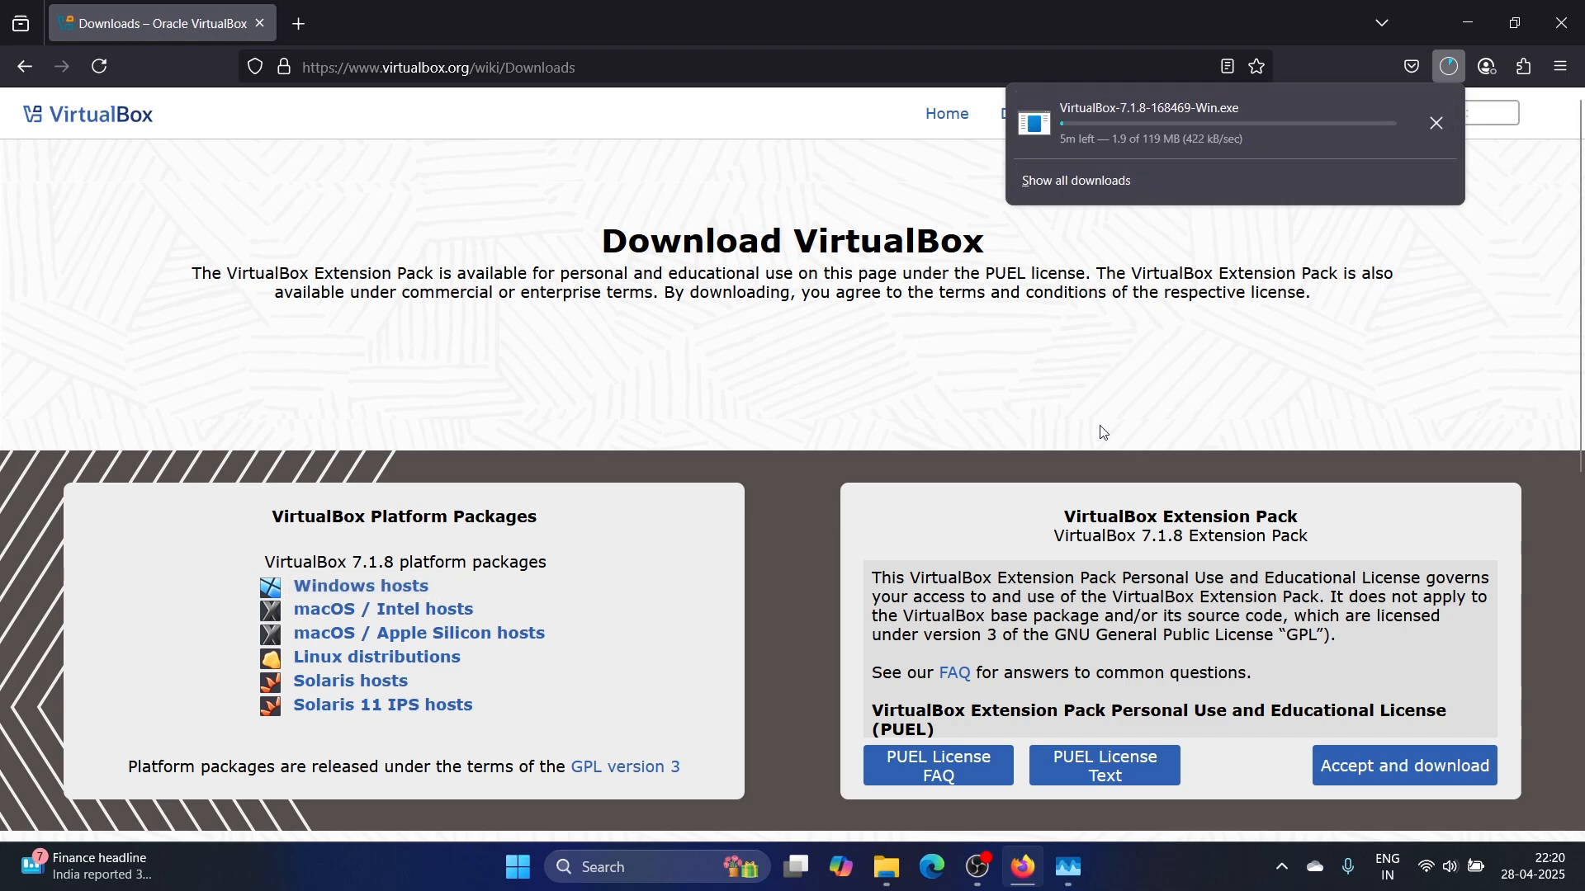
left_click(1078, 446)
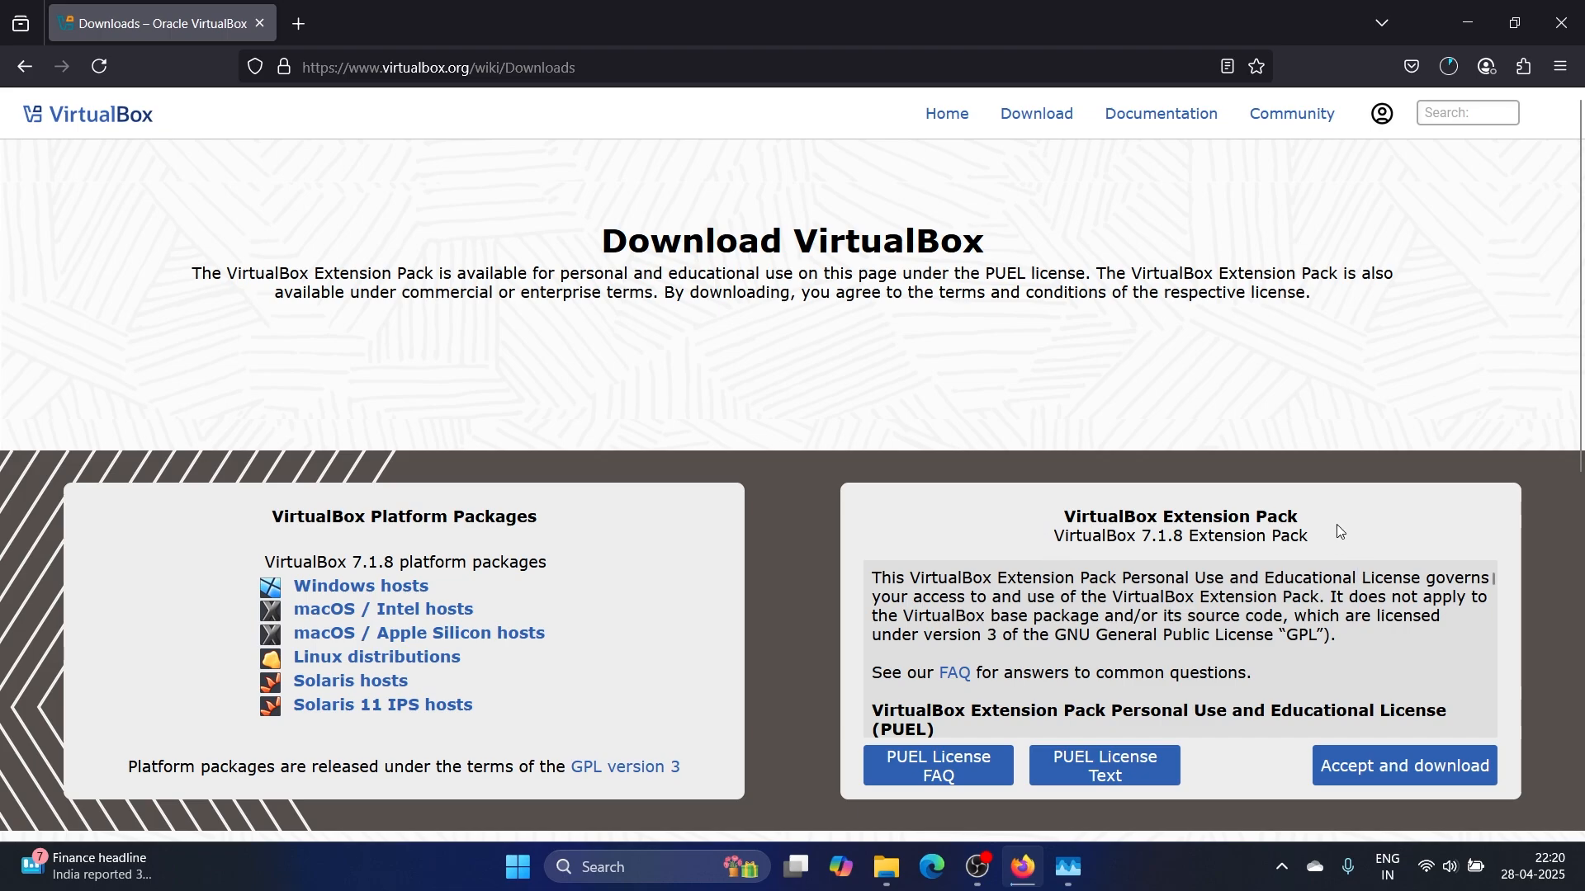
left_click(1353, 772)
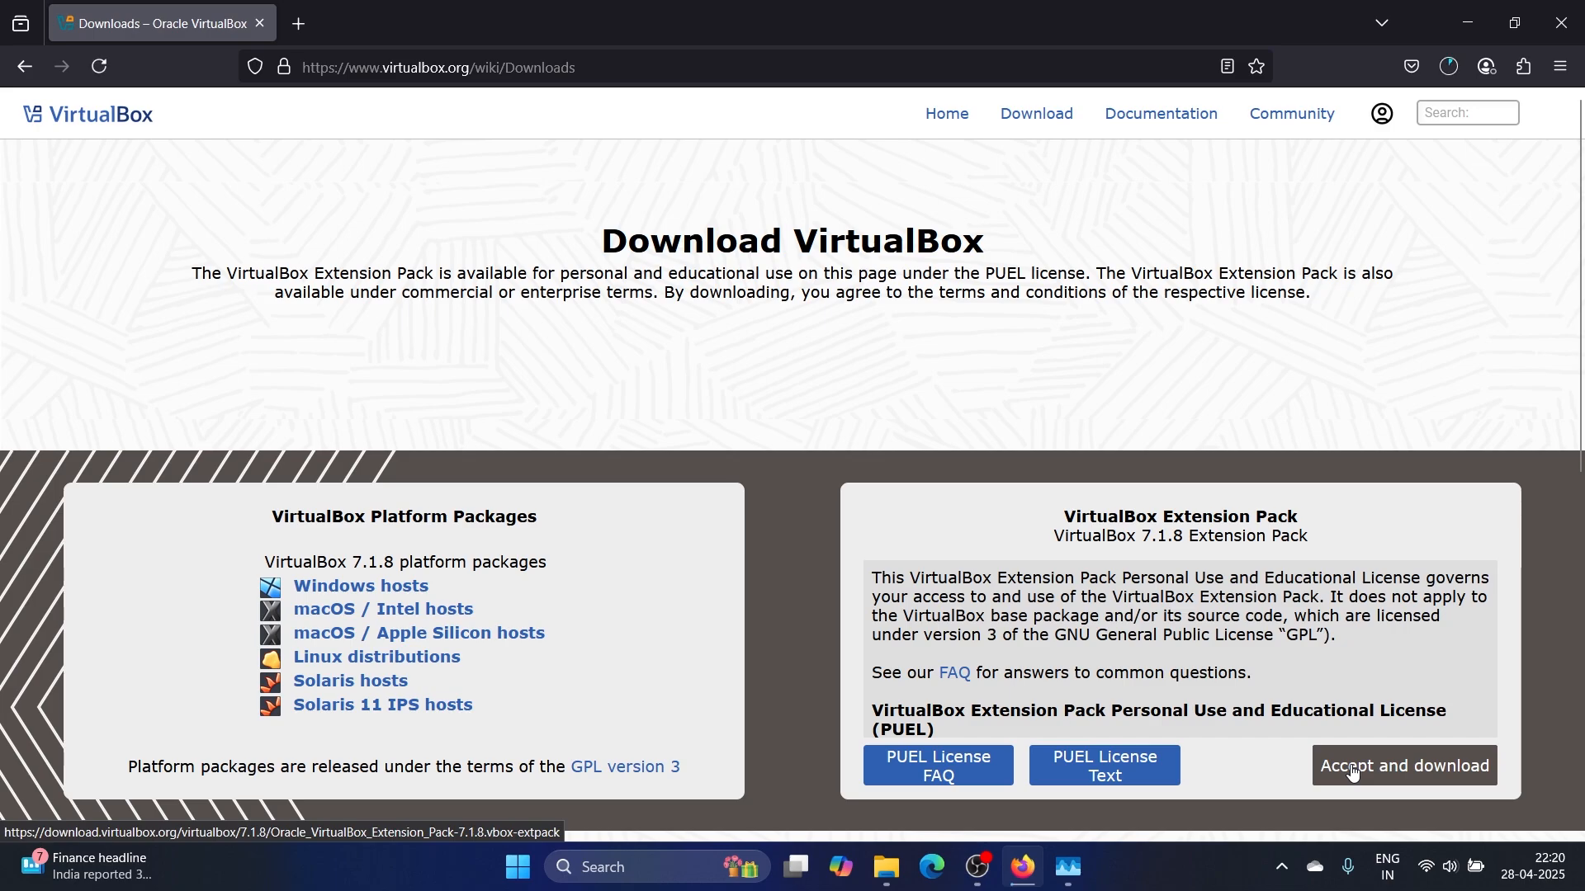
left_click(1449, 67)
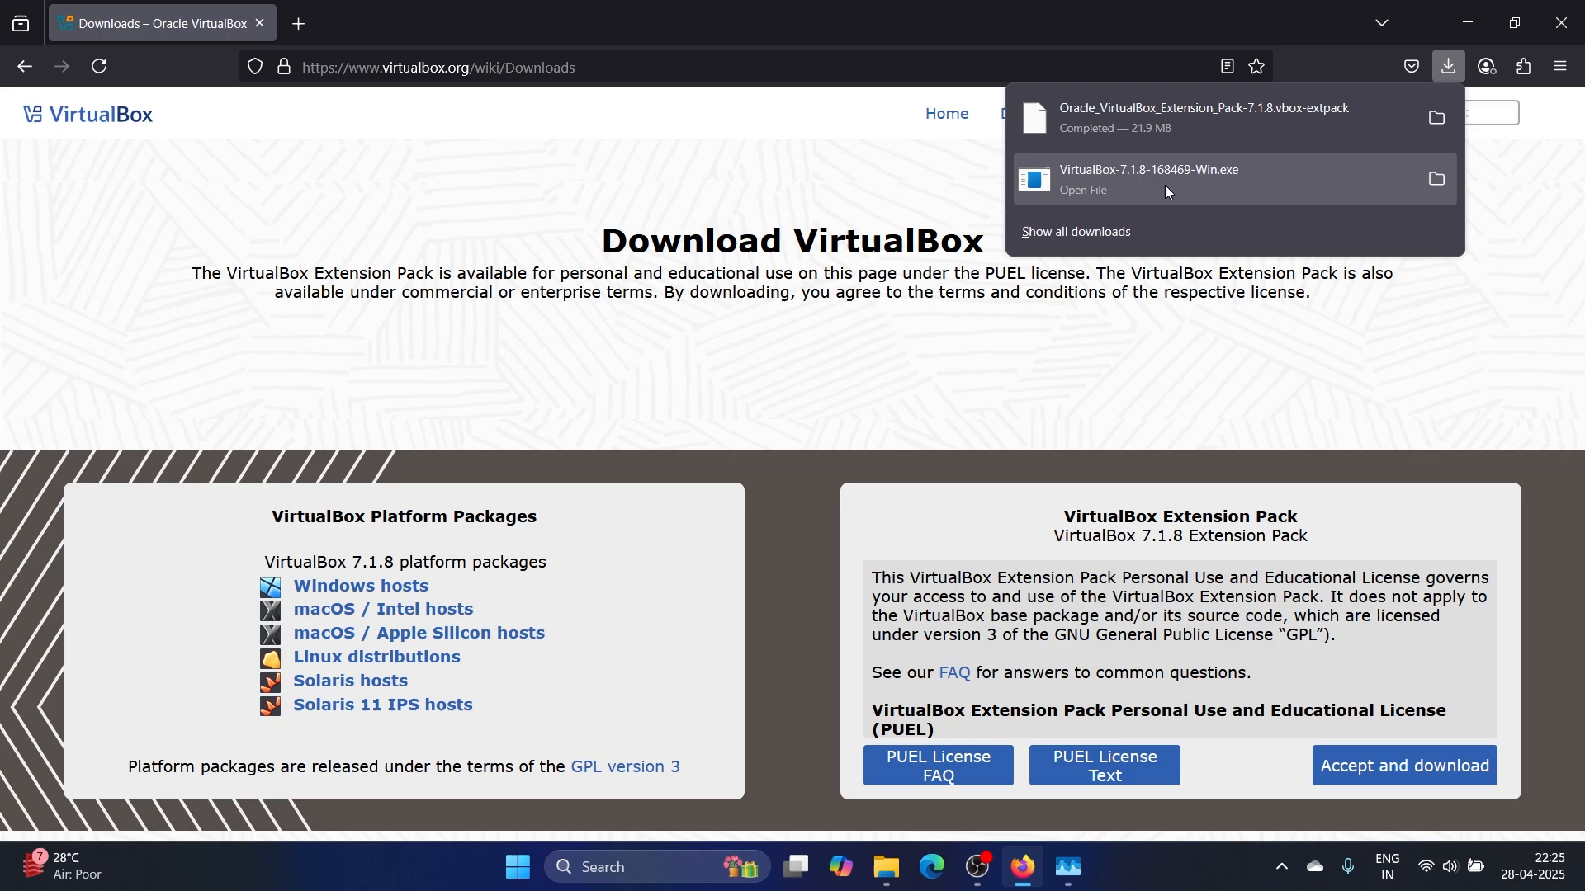
Run the downloaded VirtualBox 7.1.8 installer from the Downloads folder as administrator
right_click(1114, 178)
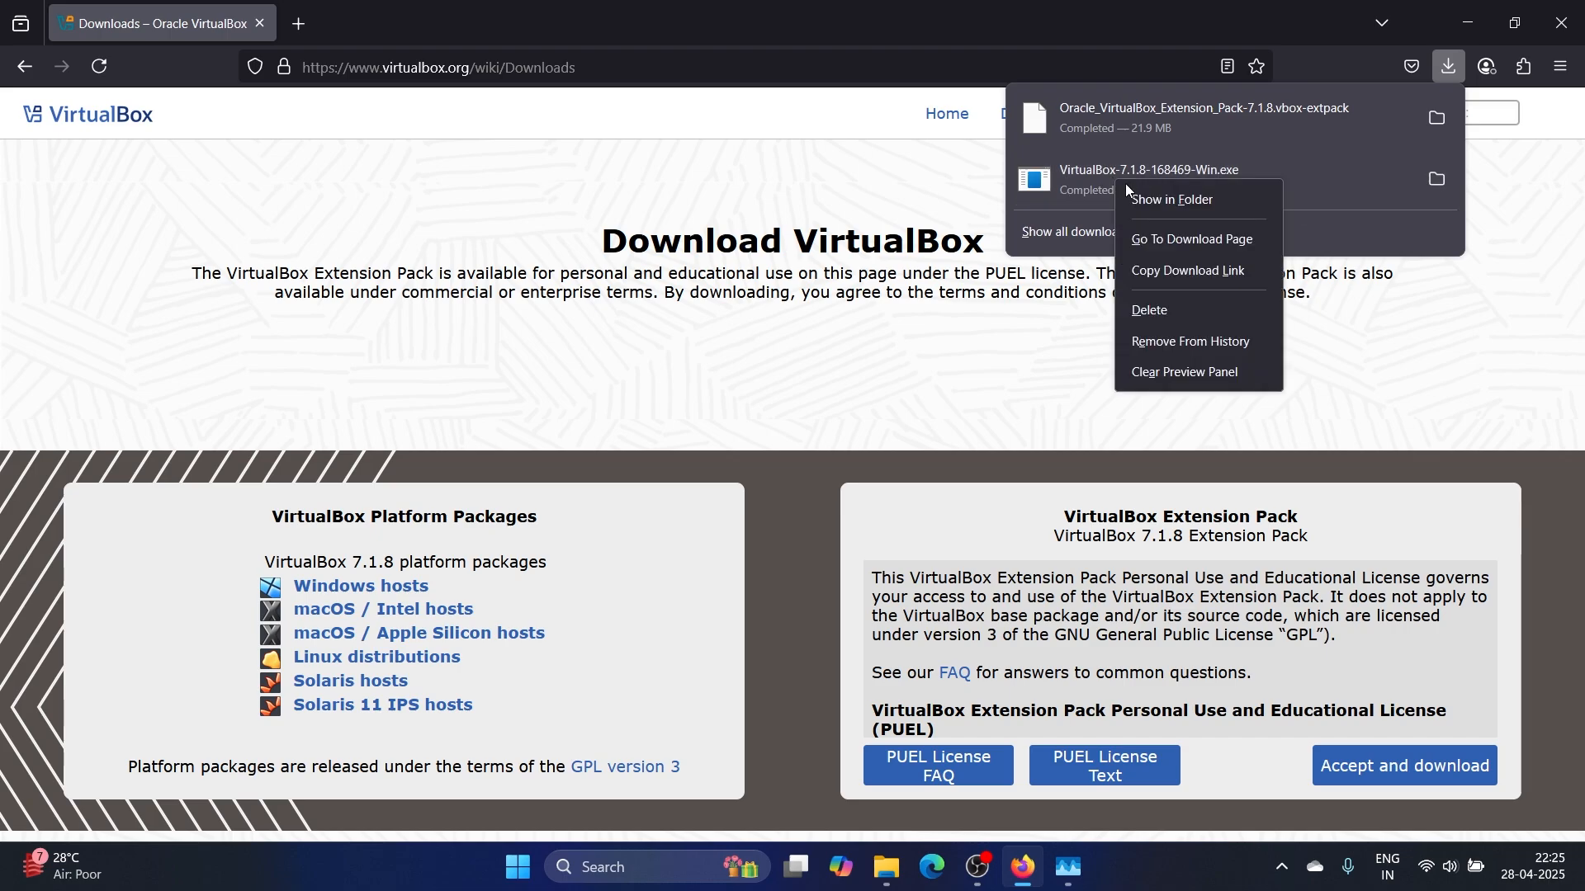
left_click(1164, 199)
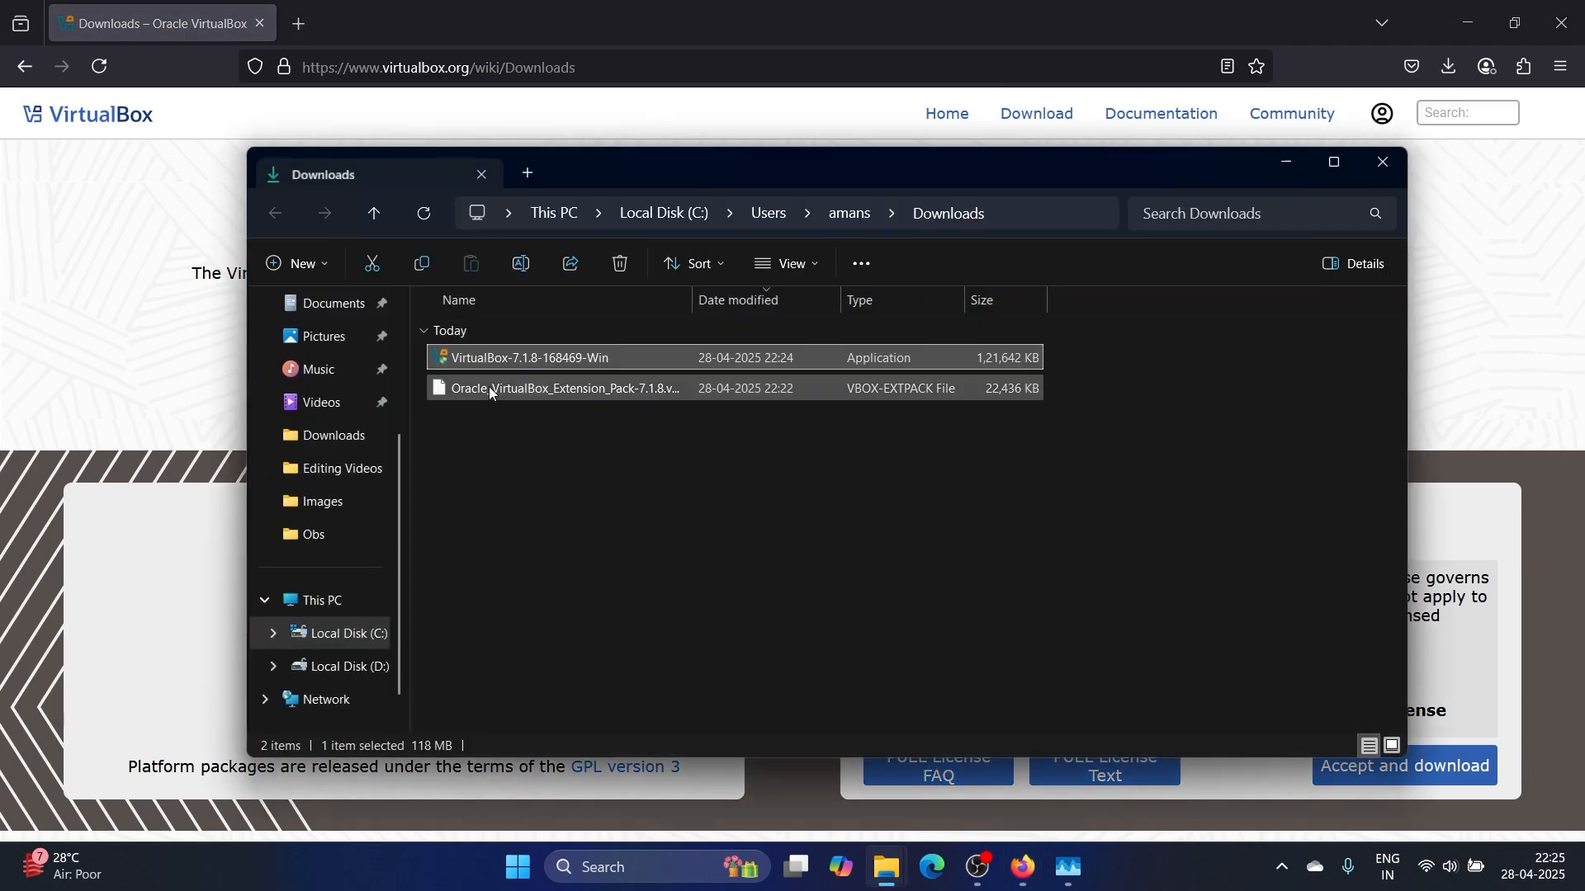
right_click(507, 355)
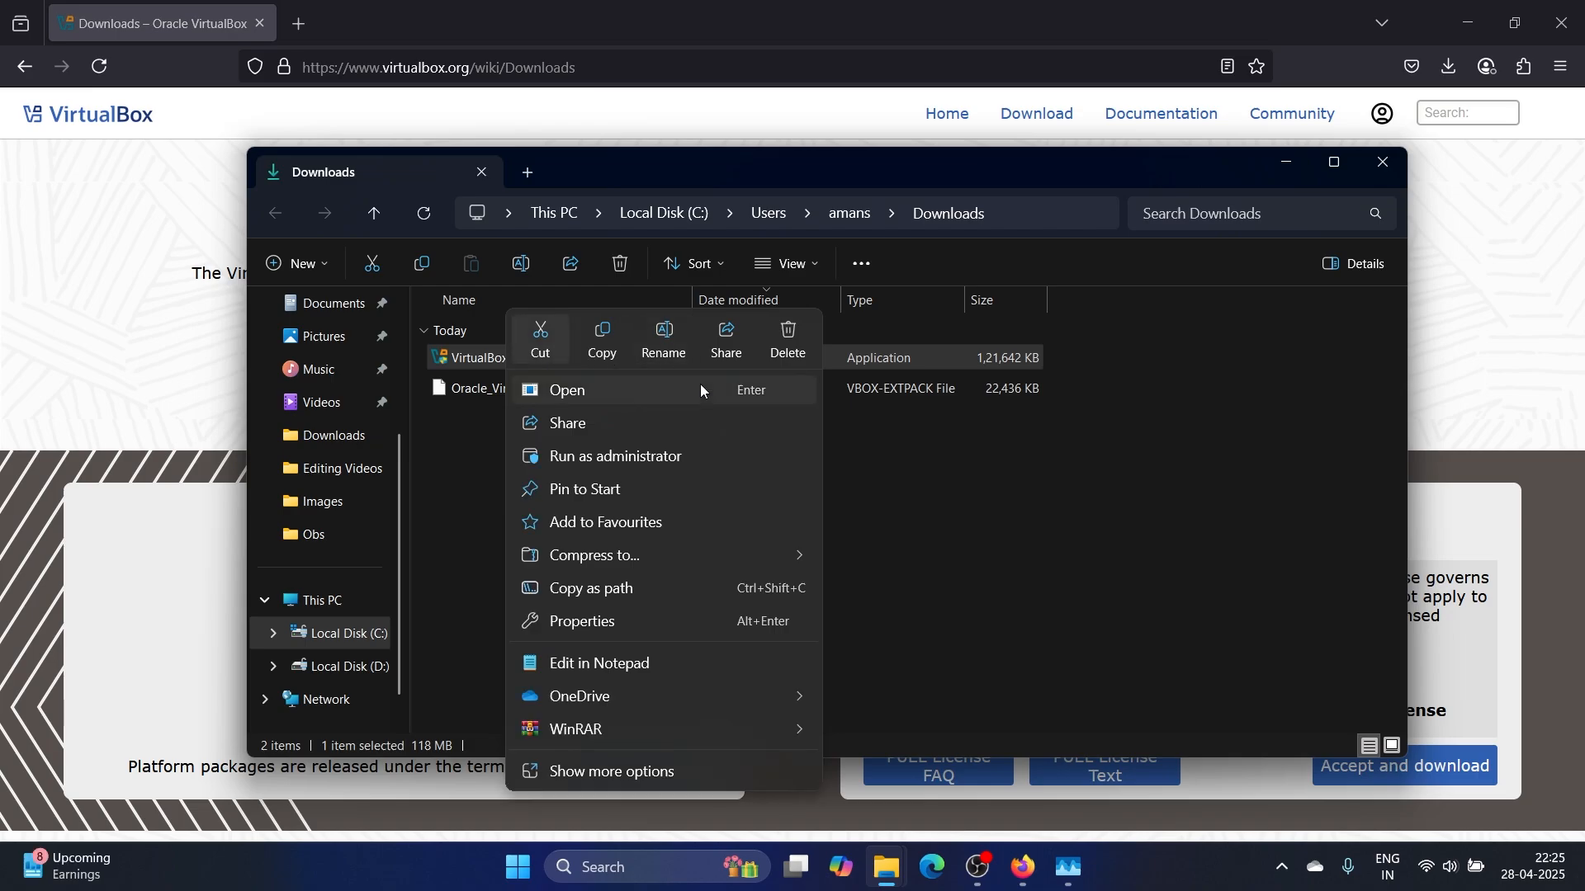
left_click(661, 458)
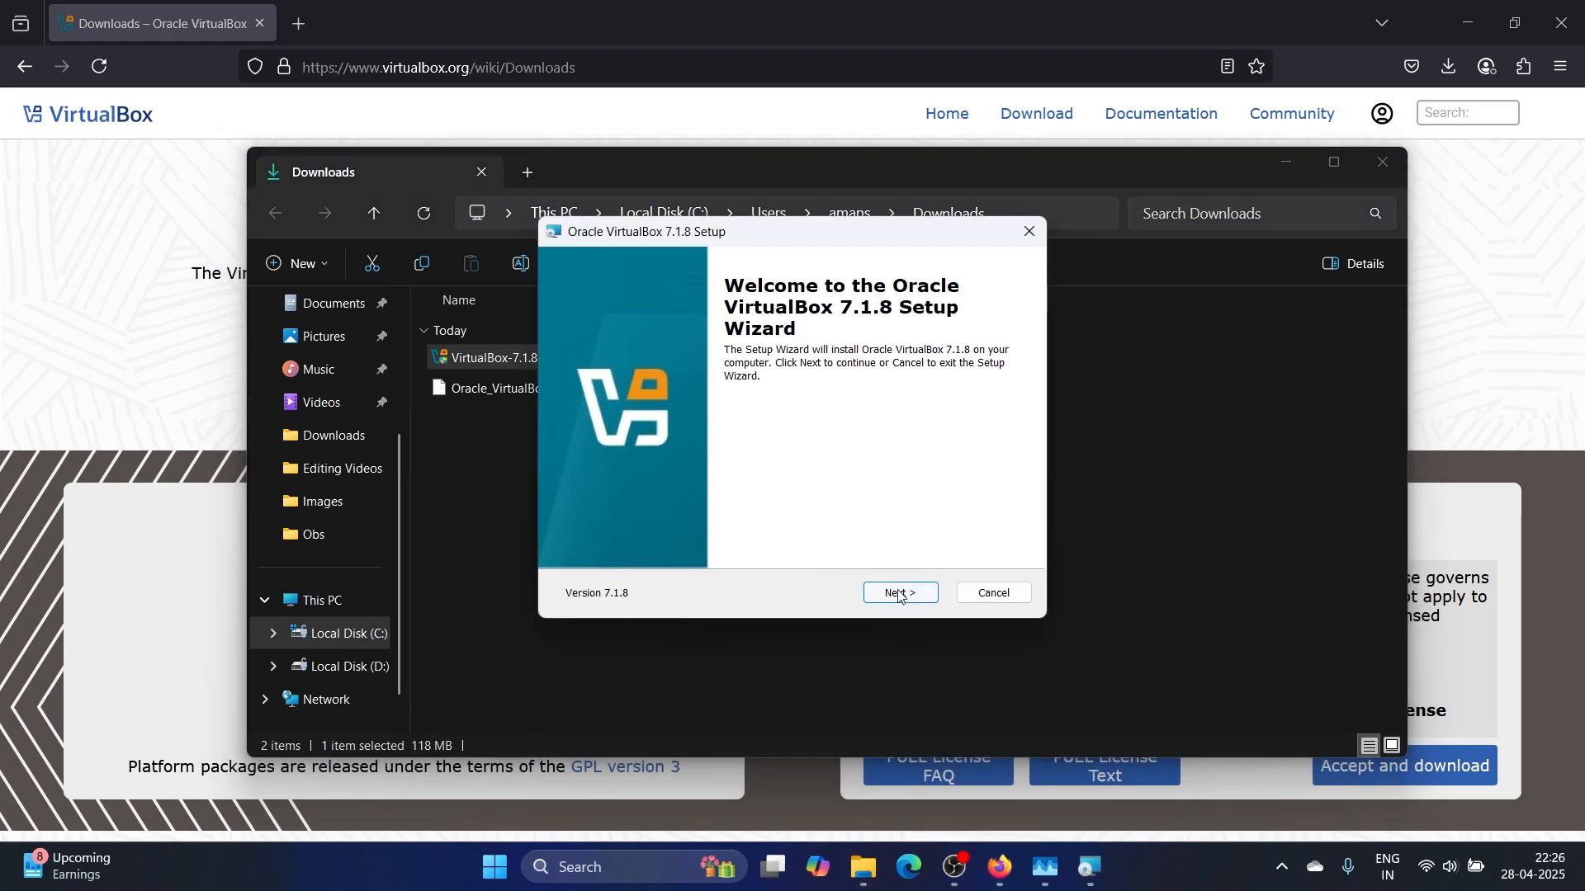
Install VirtualBox 7.1.8 with default features and shortcuts, accepting the licence and warnings
left_click(900, 591)
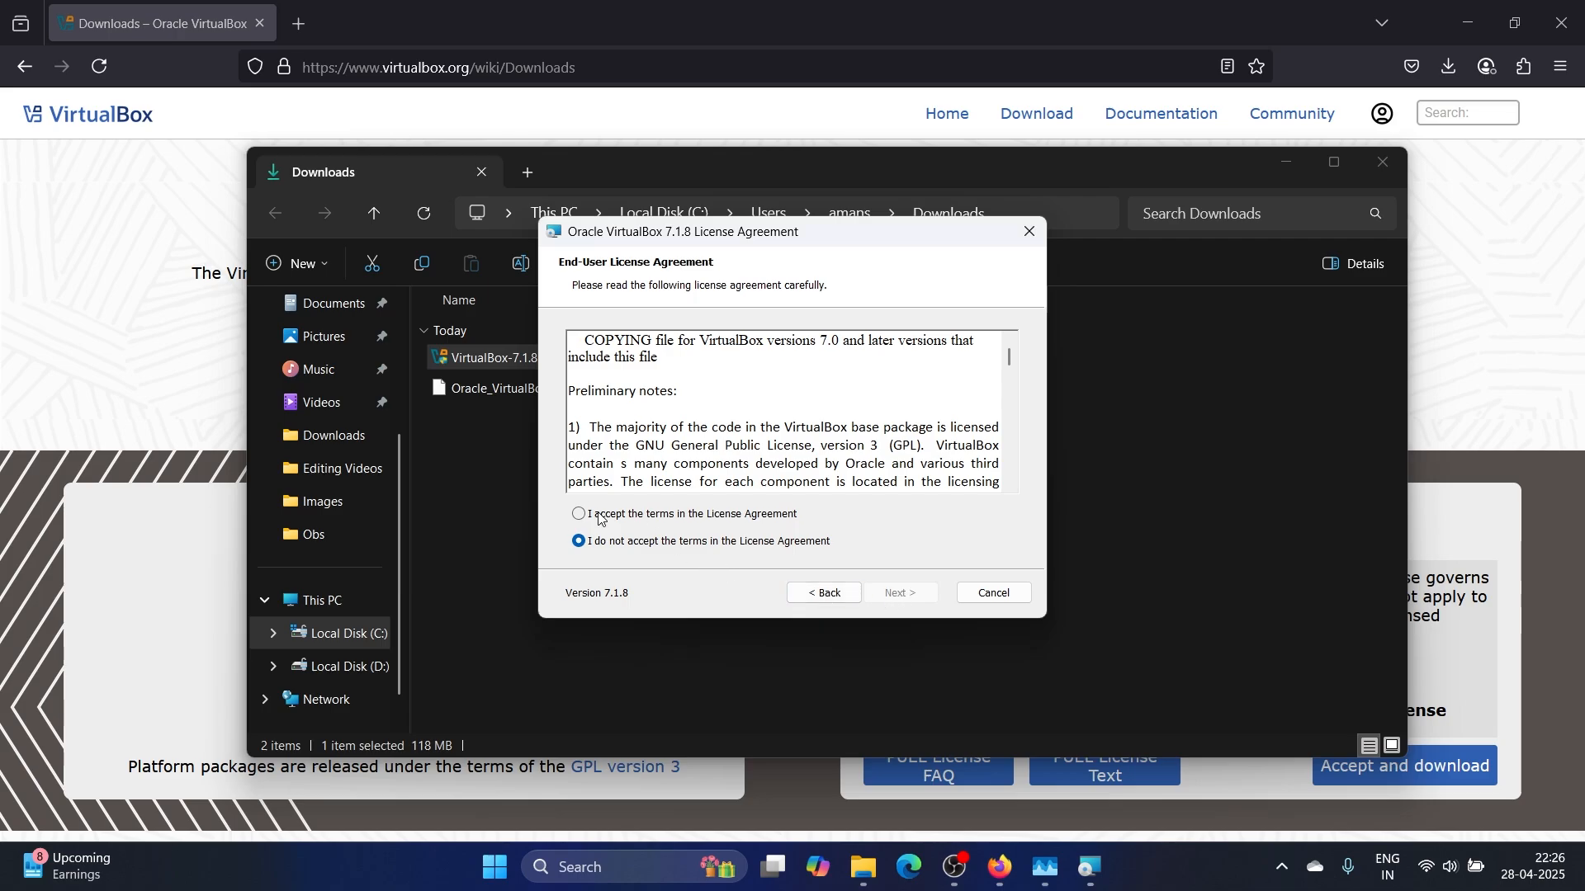
left_click(607, 516)
left_click(914, 594)
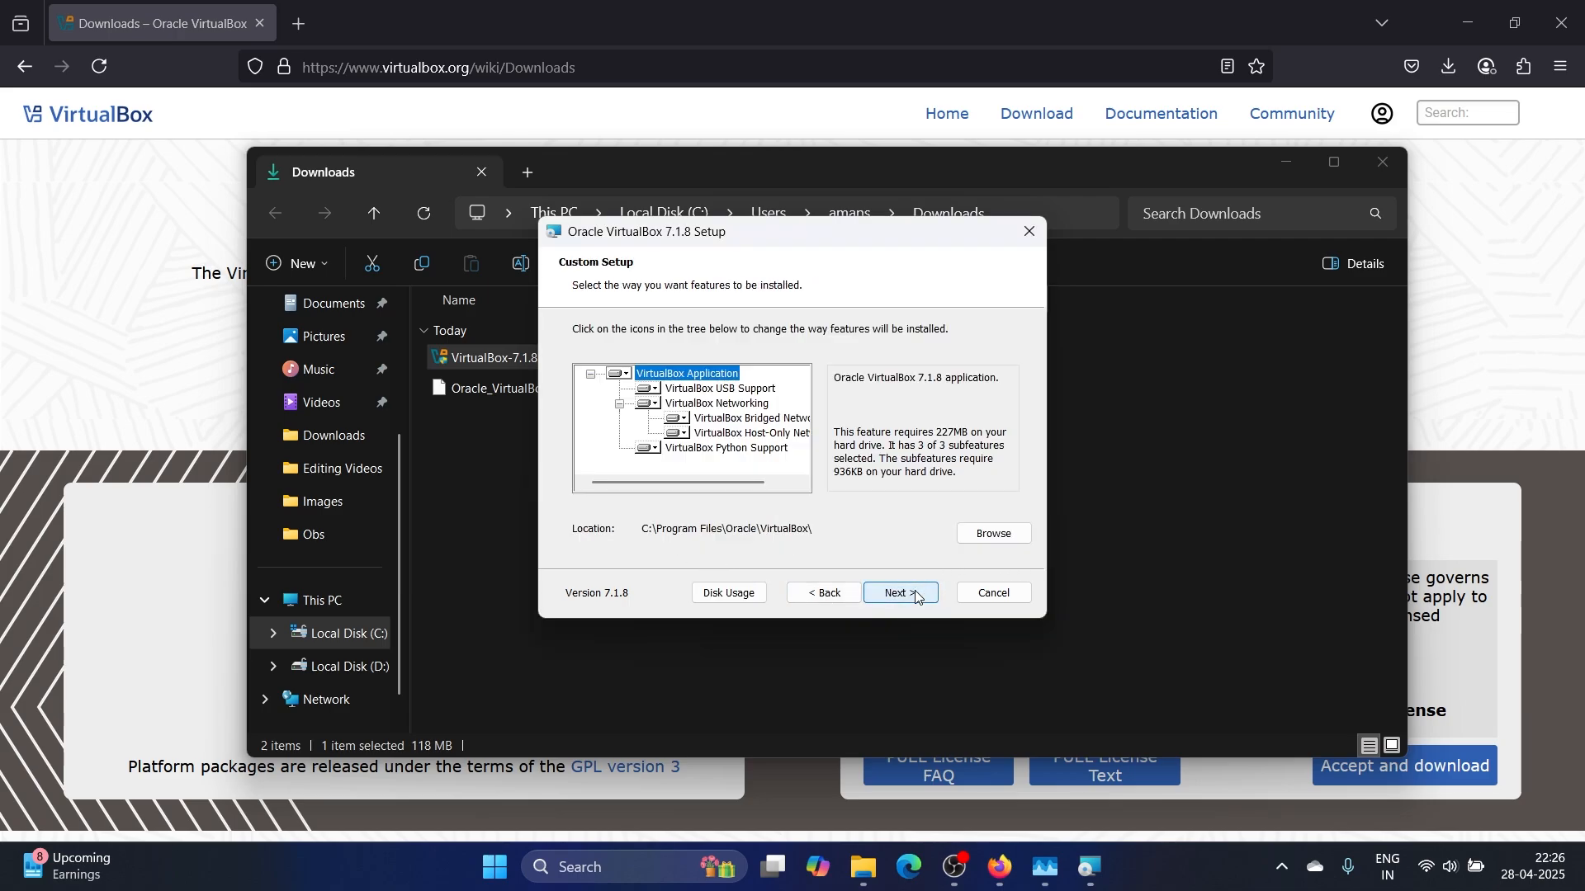
left_click(916, 595)
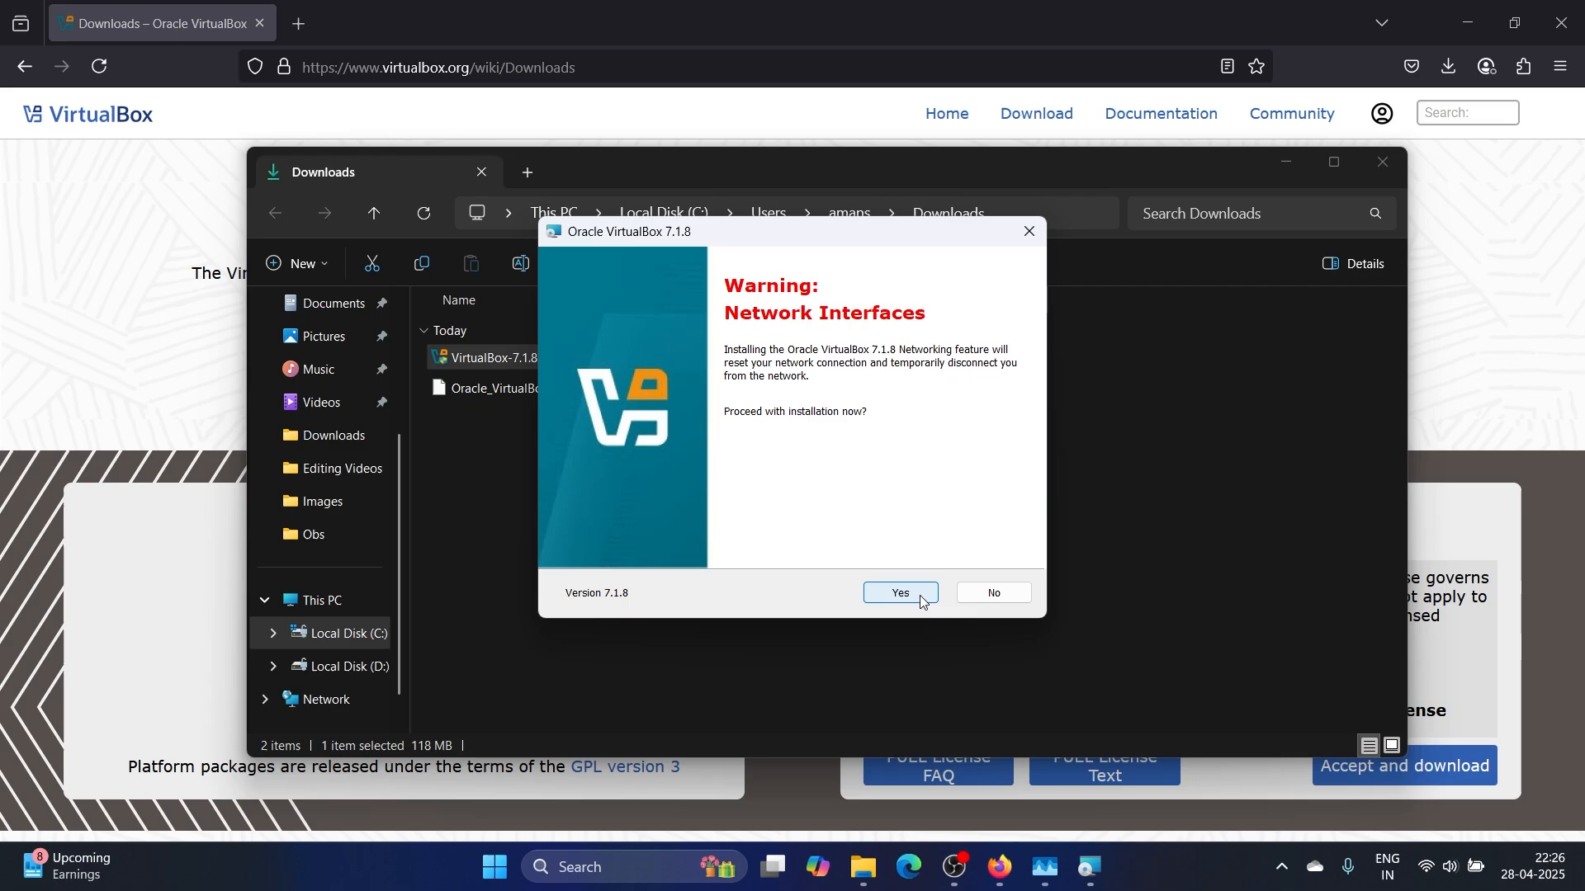
left_click(915, 595)
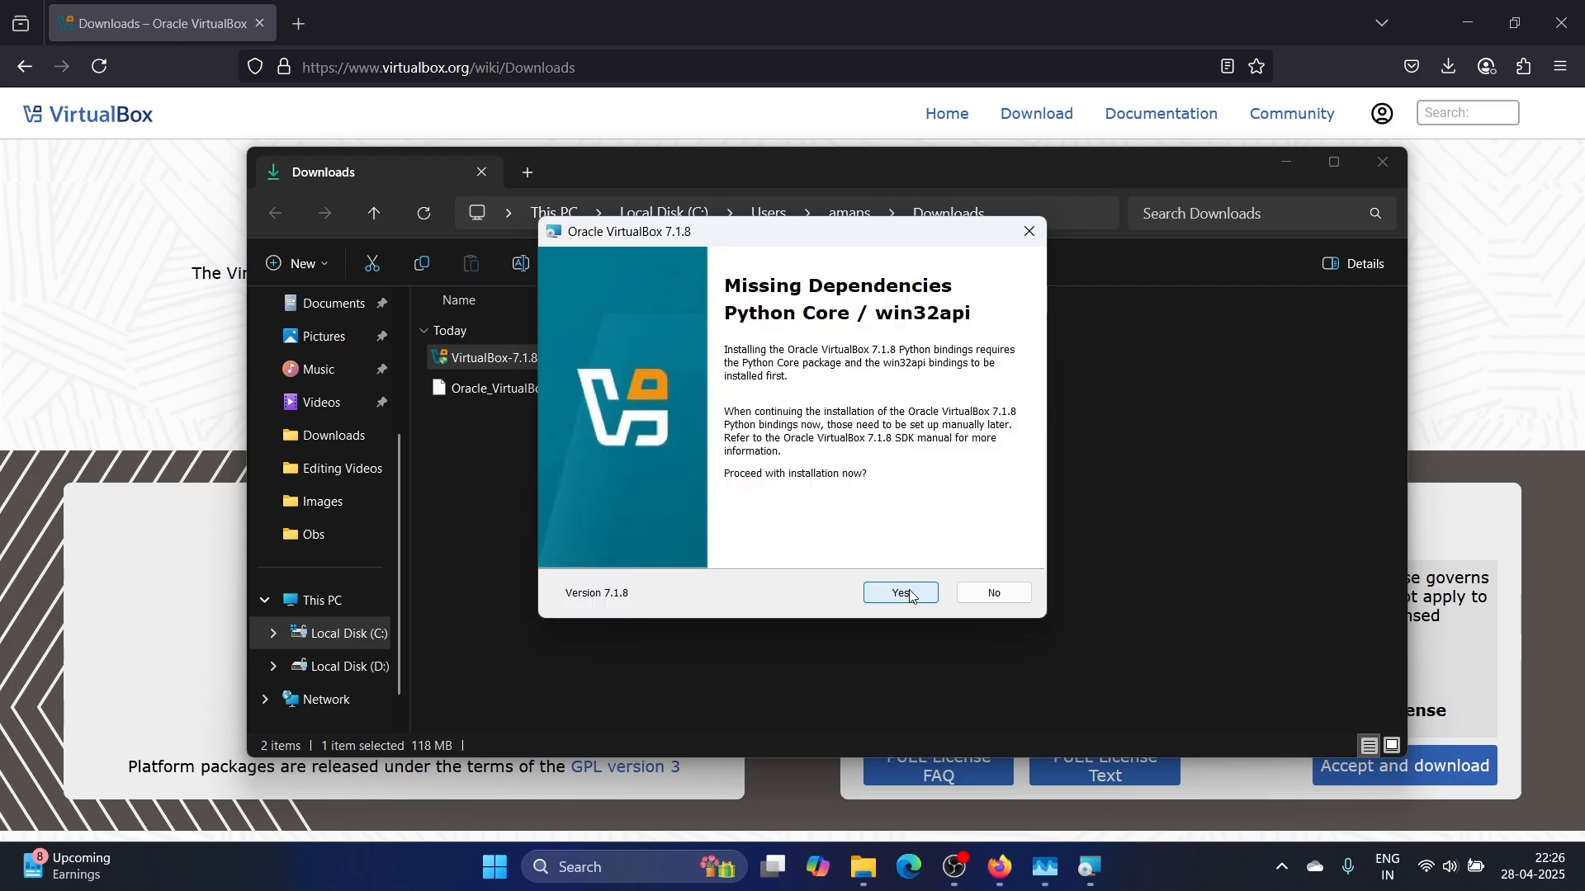
left_click(911, 595)
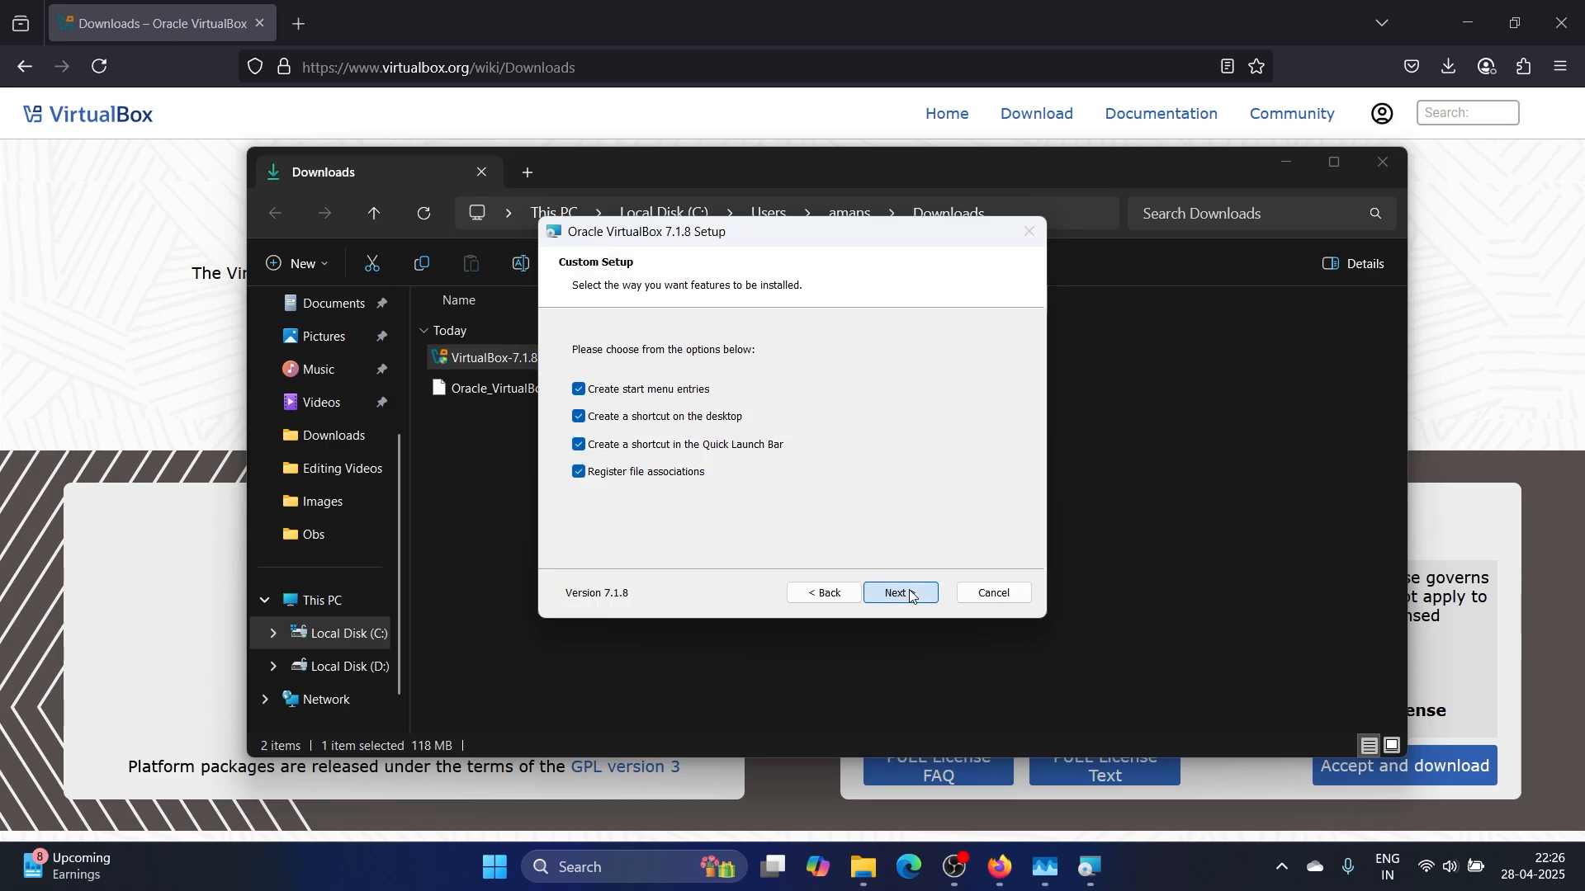
left_click(911, 595)
left_click(911, 595)
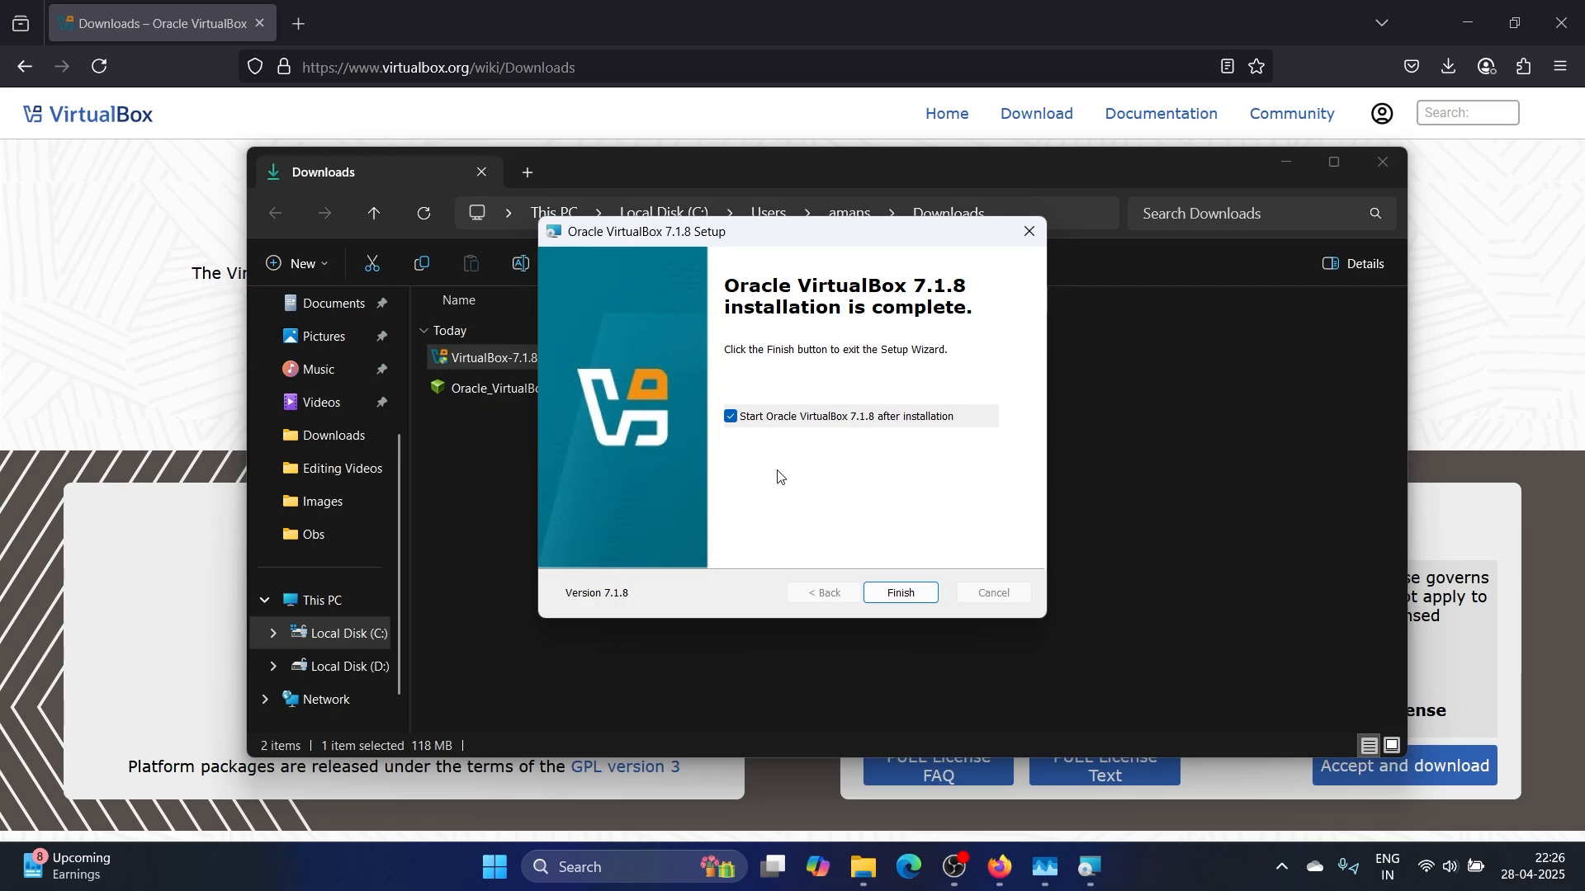
left_click(901, 595)
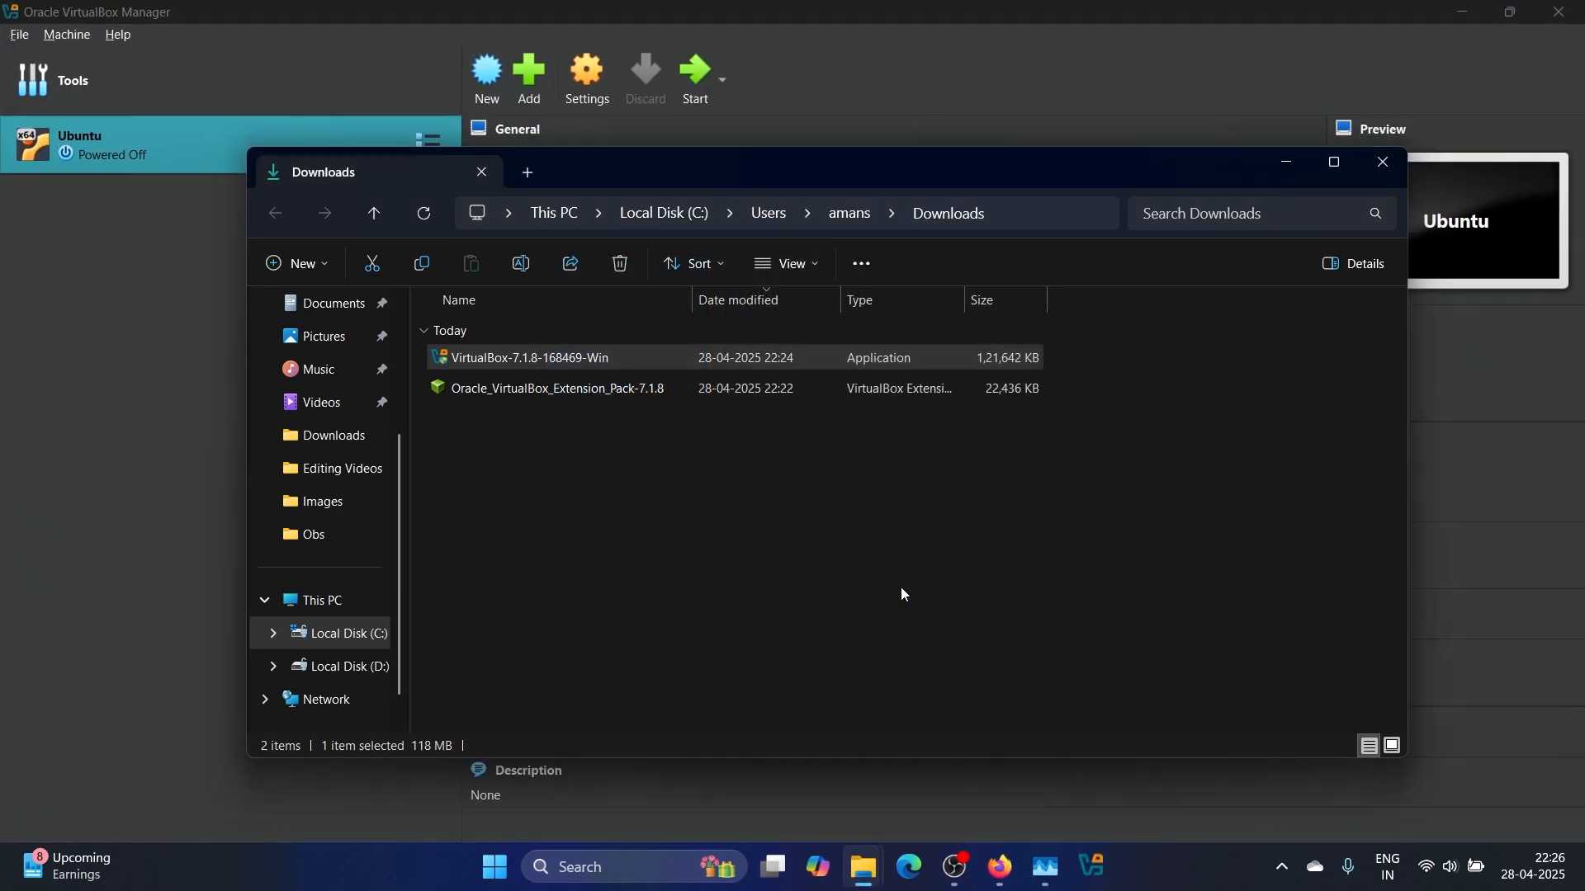
Minimize the Downloads folder and open the Extension Pack Manager from VirtualBox's Tools menu
left_click(1285, 164)
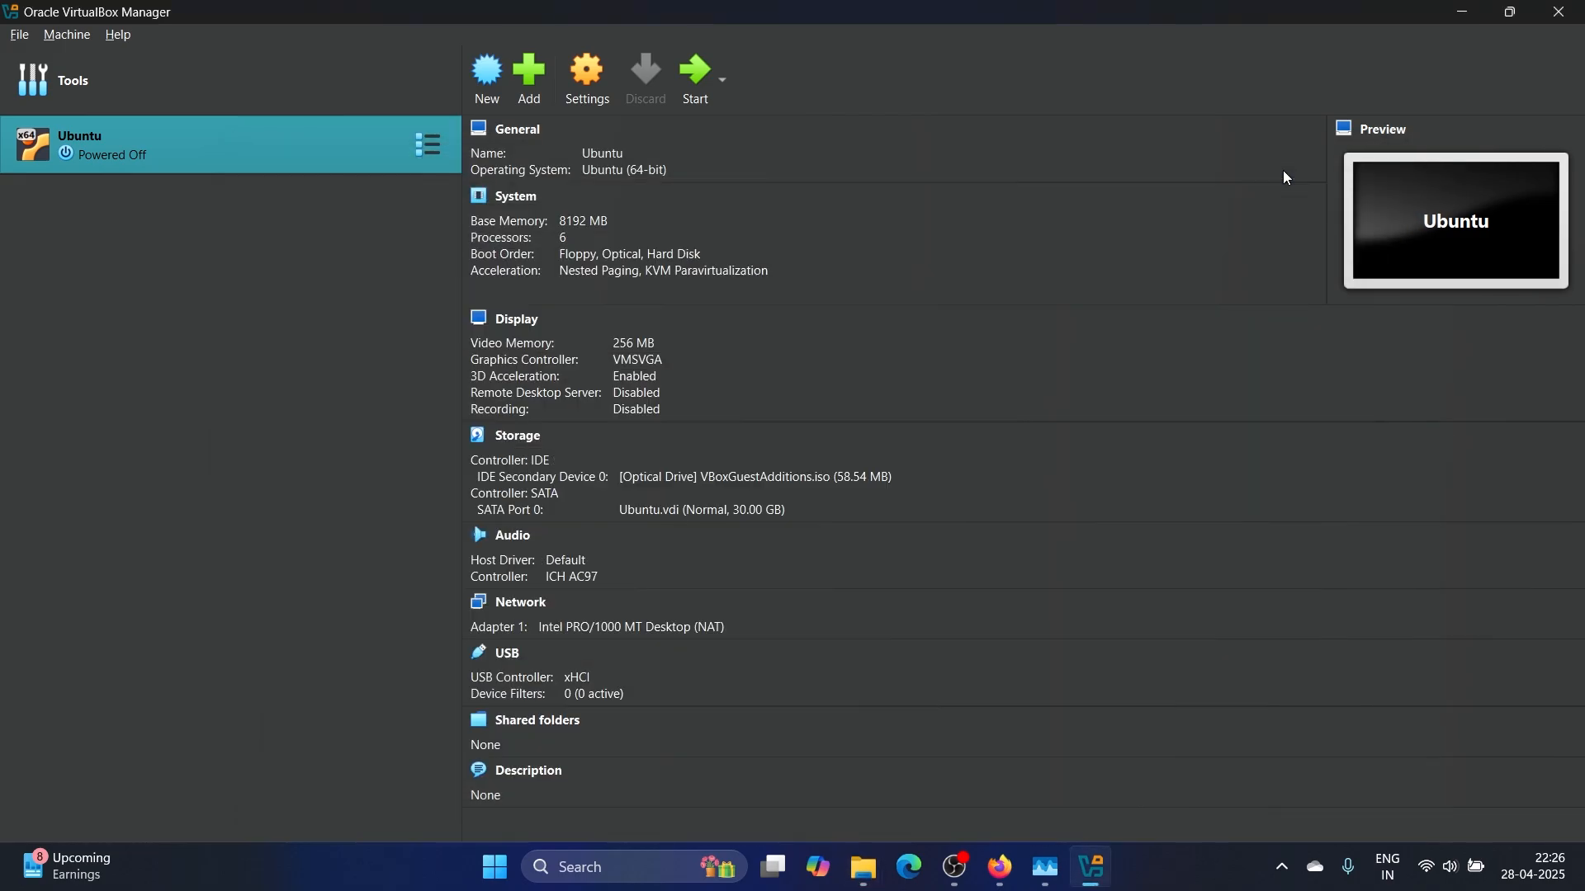
mouse_move(414, 81)
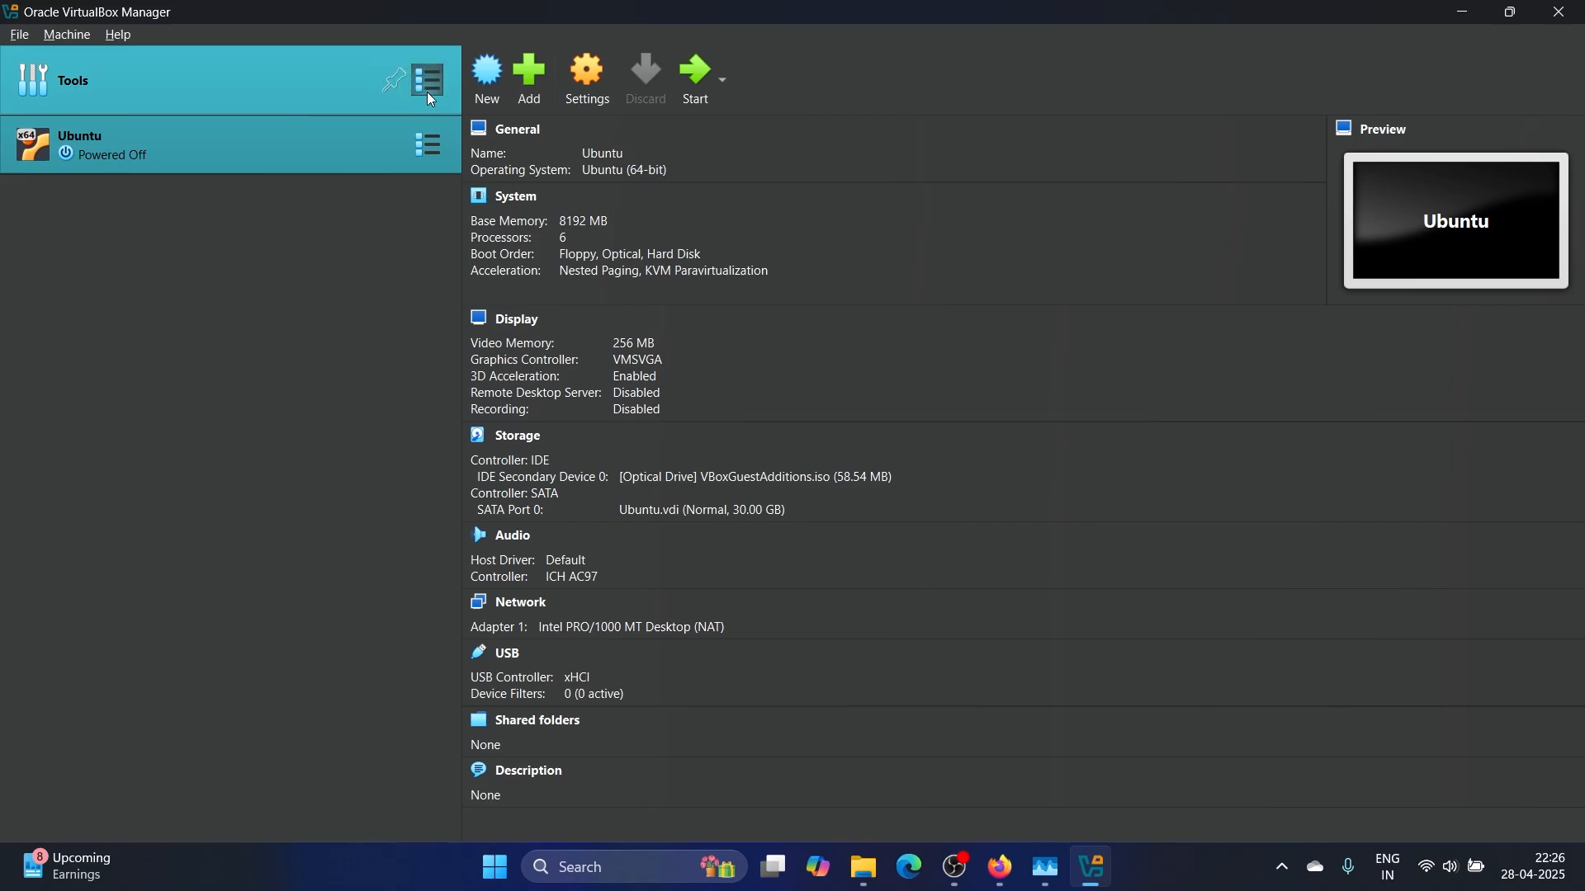
left_click(429, 97)
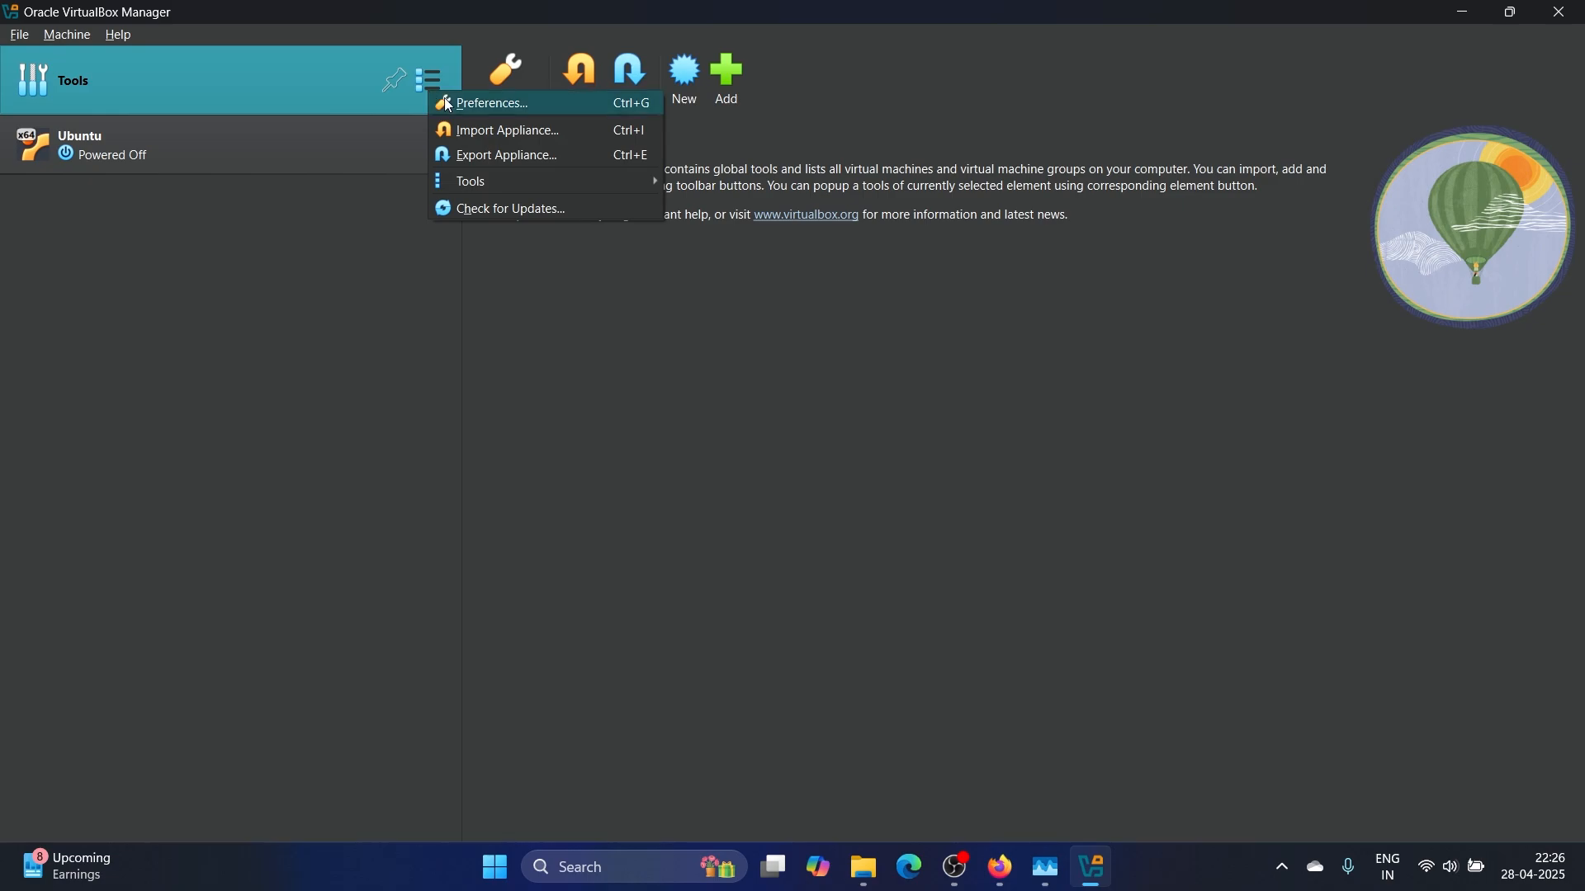
mouse_move(467, 187)
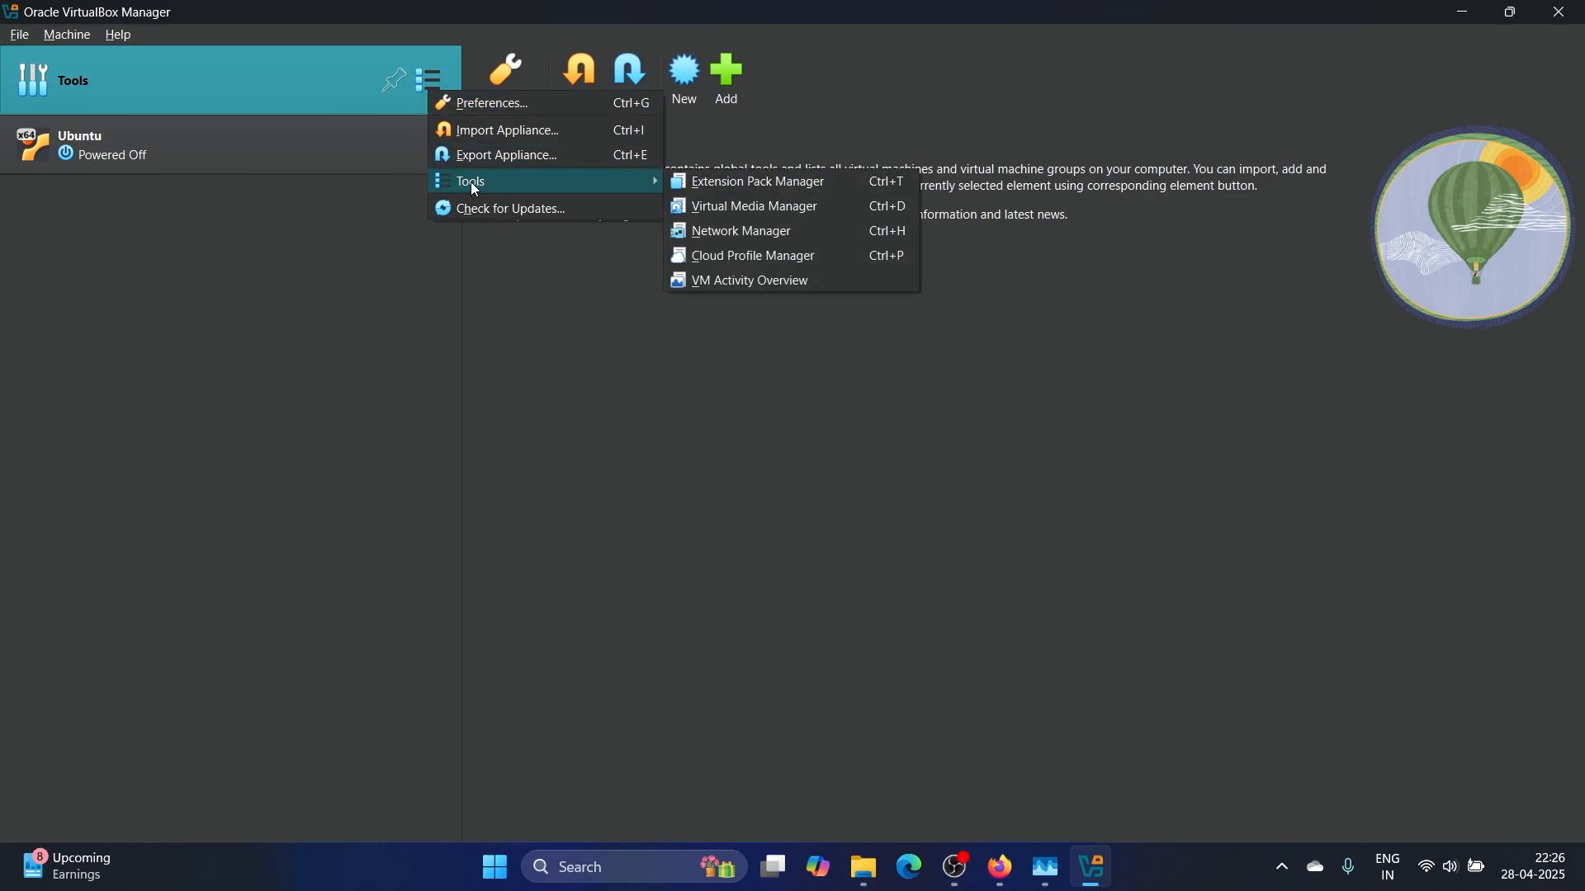
left_click(742, 189)
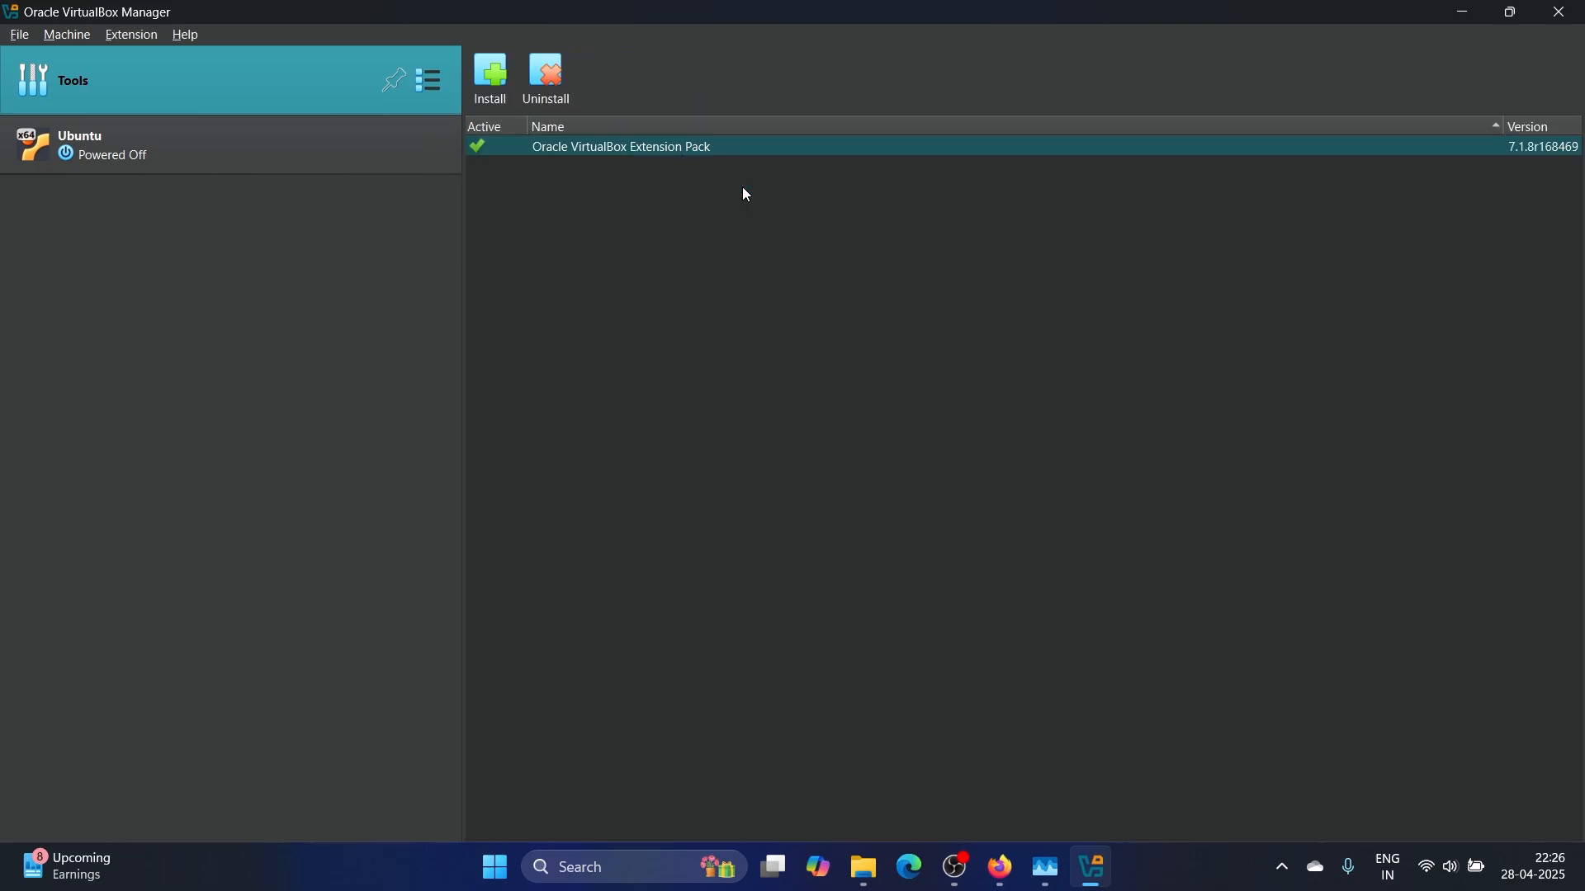
Reinstall the Oracle_VirtualBox_Extension_Pack-7.1.8 file and agree to its licence
left_click(502, 81)
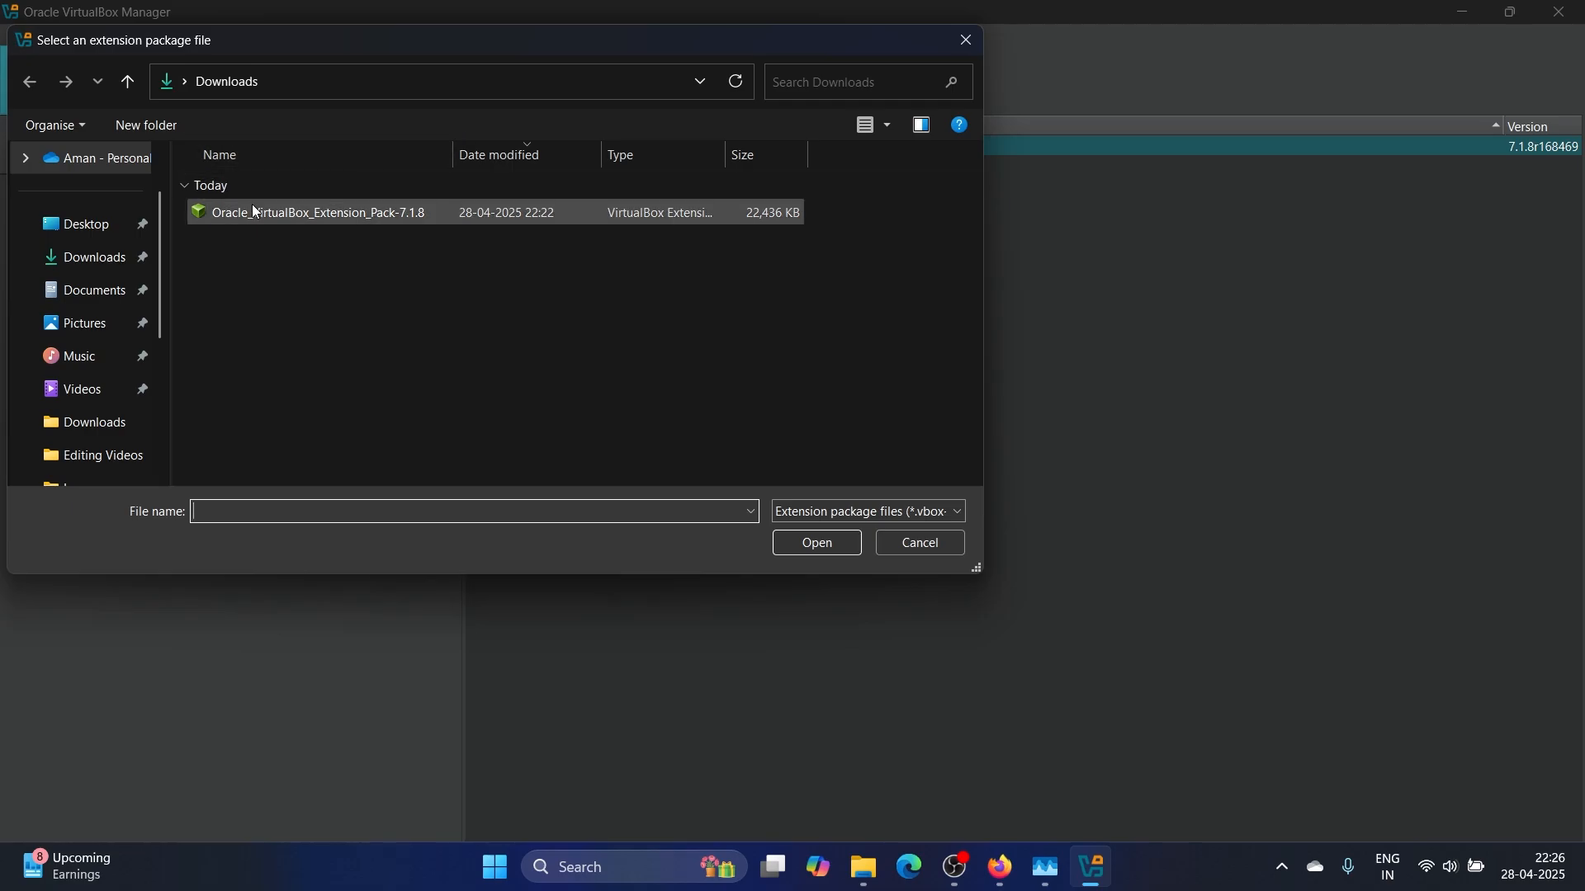
left_click(271, 215)
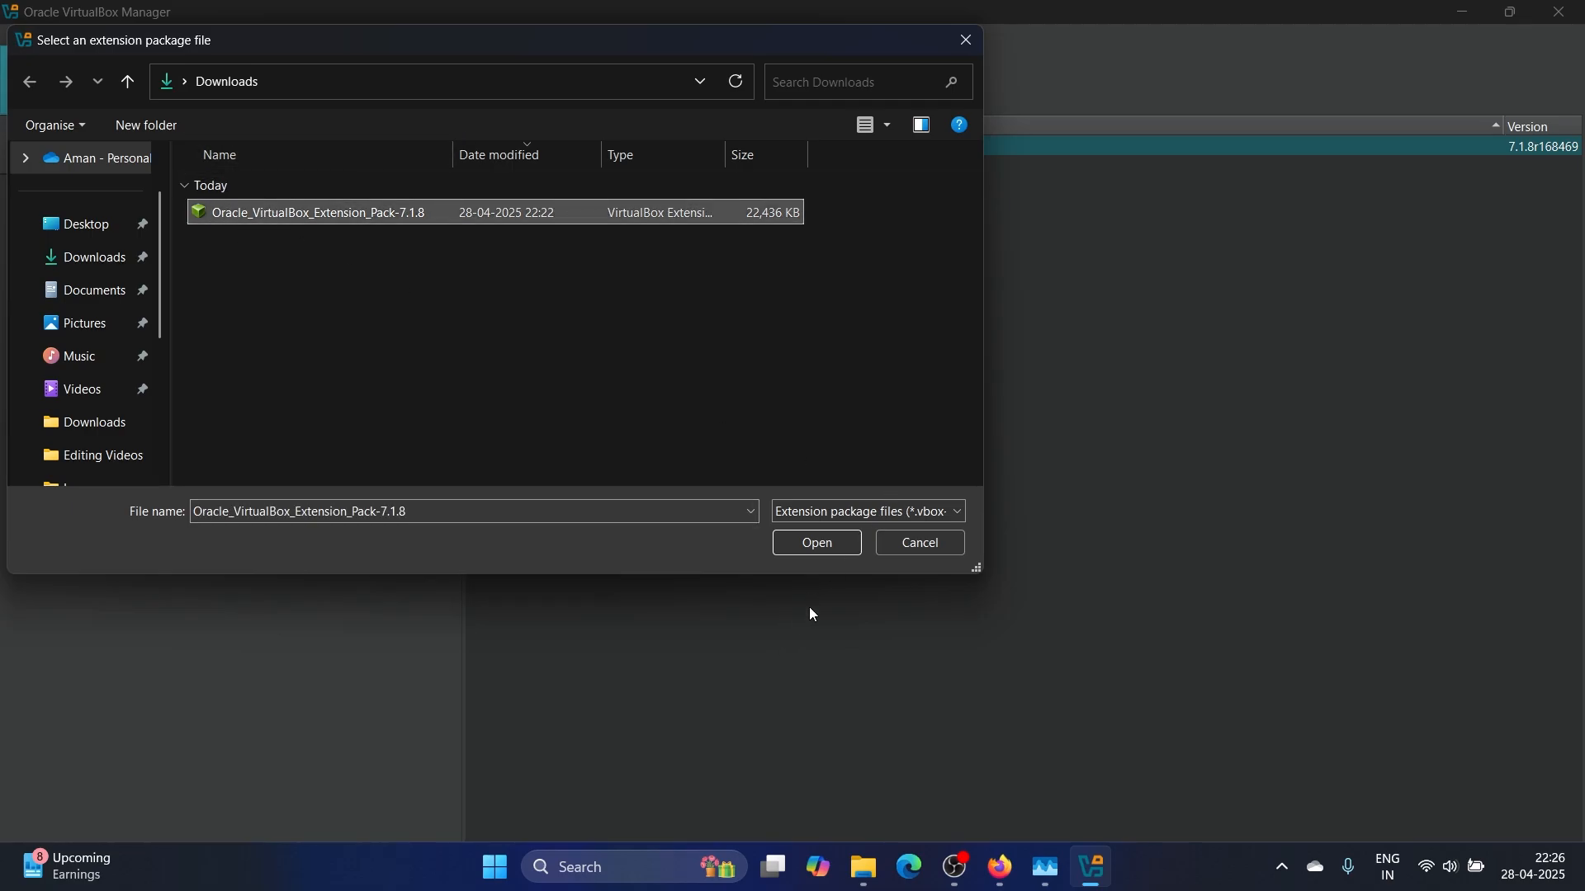
left_click(830, 547)
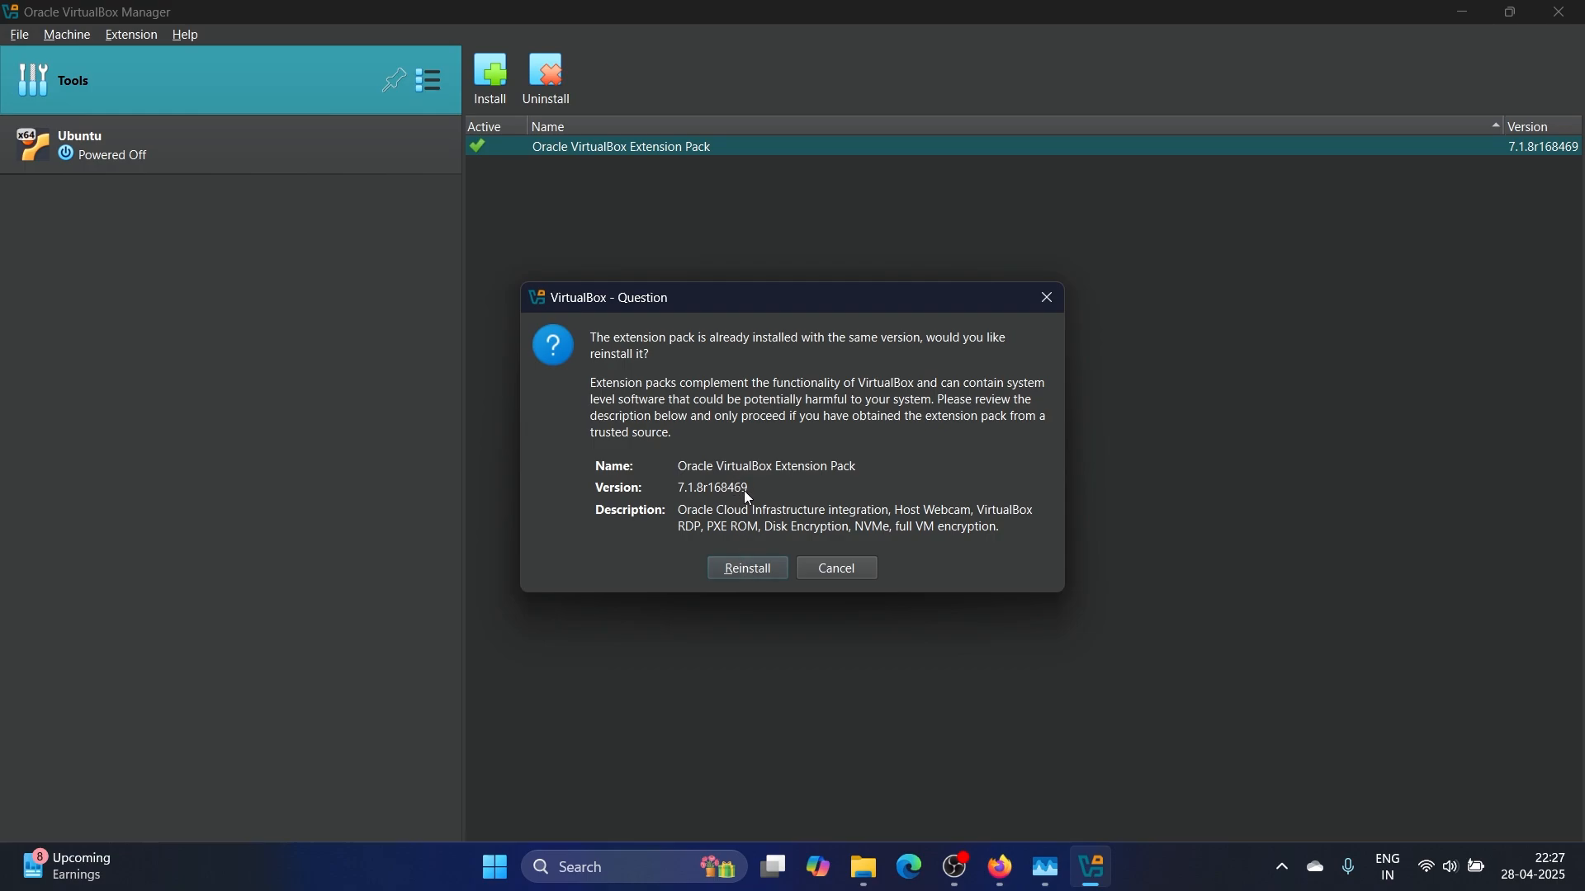
left_click(747, 571)
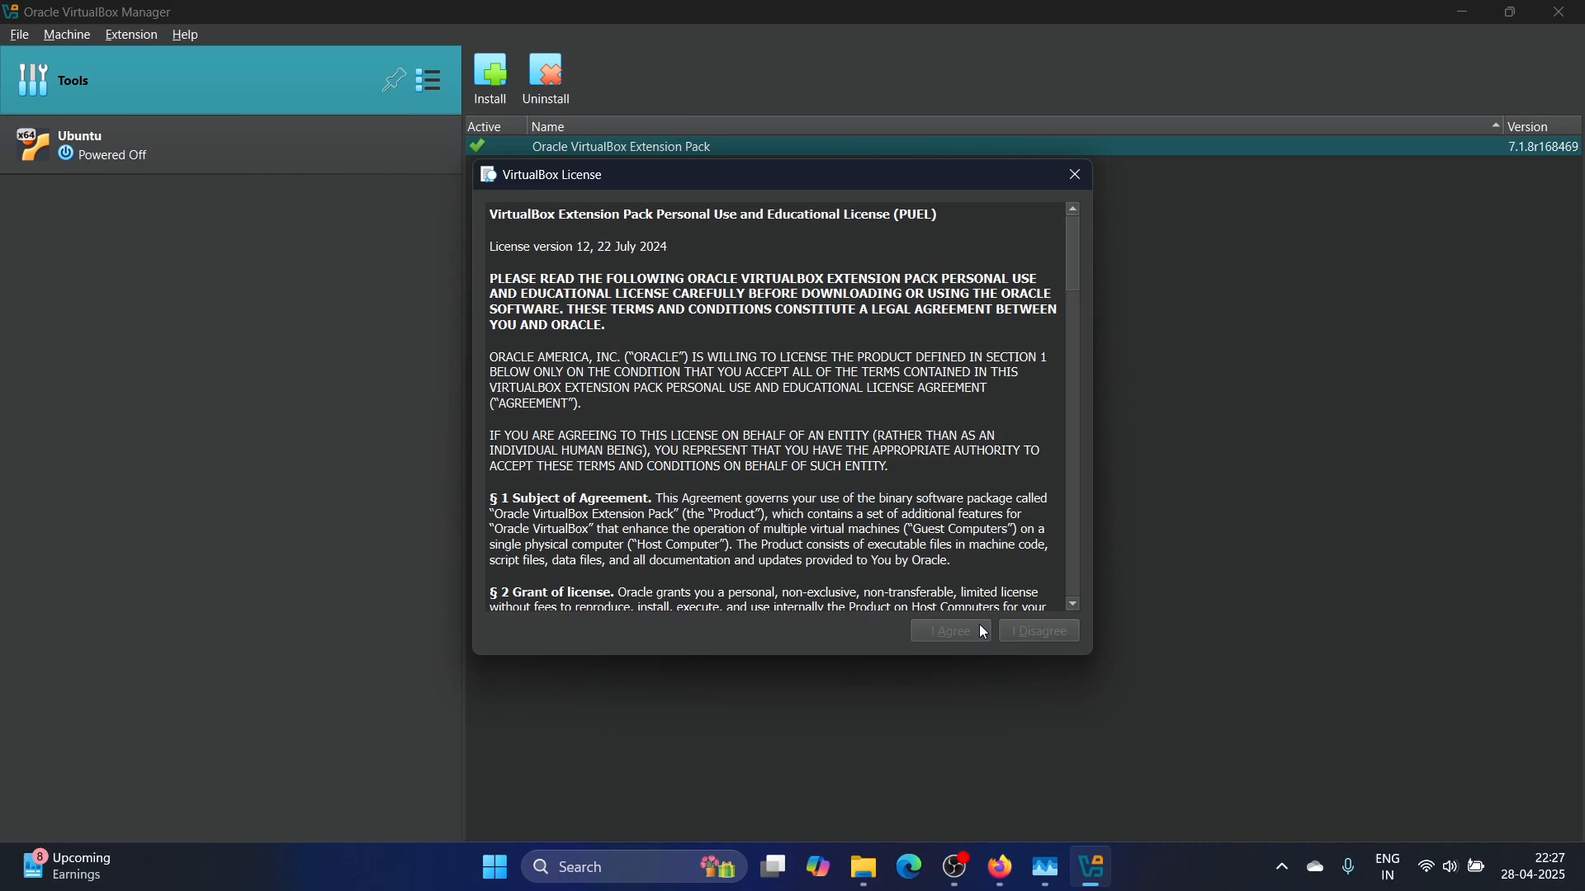
scroll(954, 479, "down", 20)
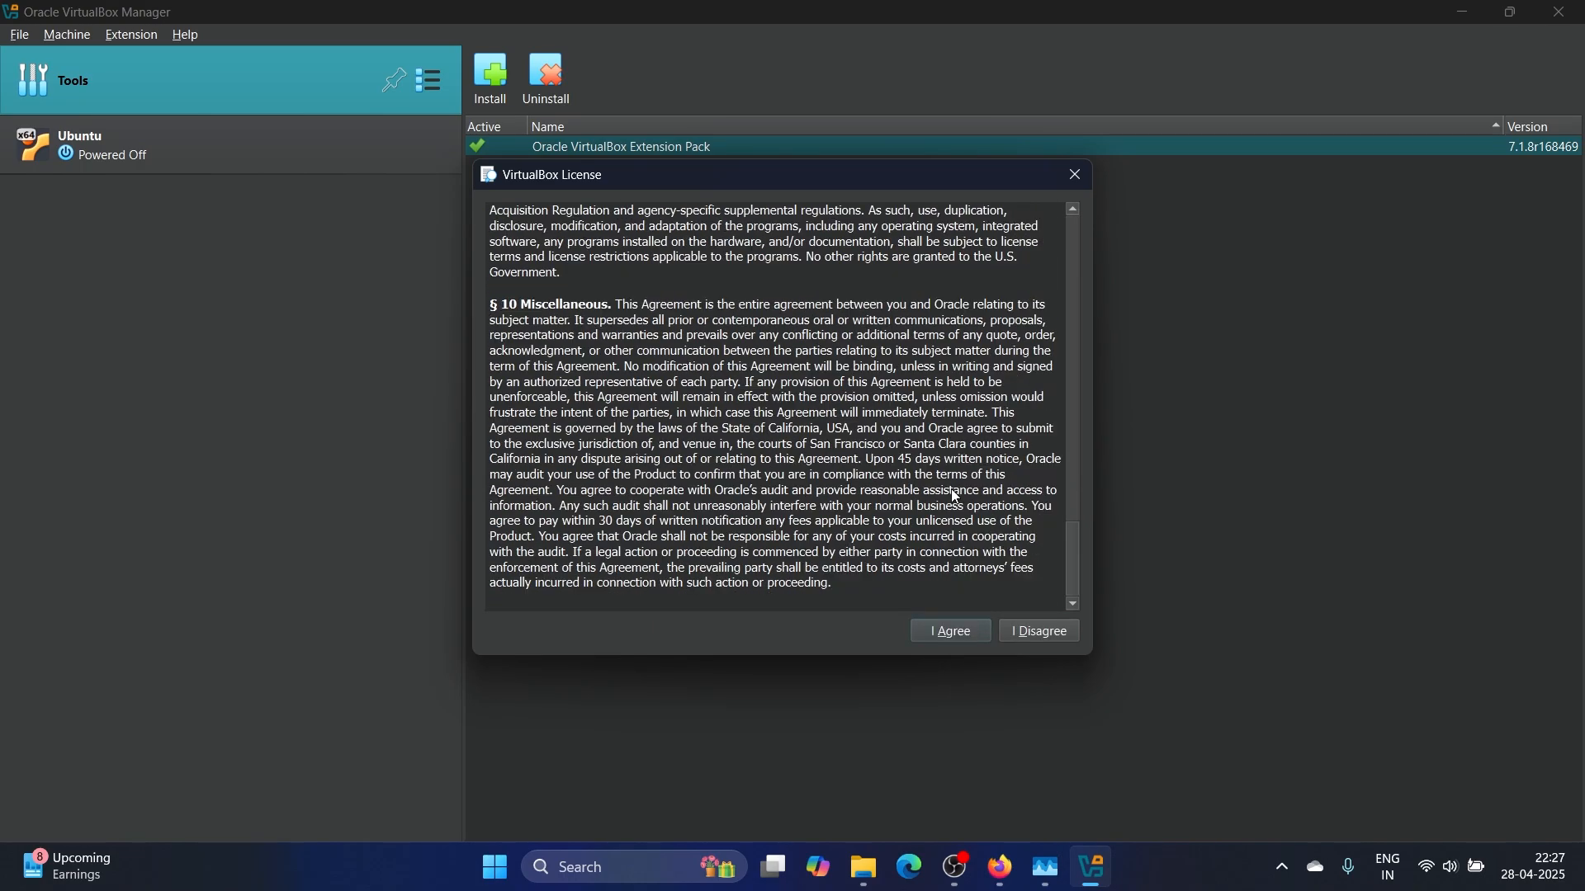
left_click(959, 633)
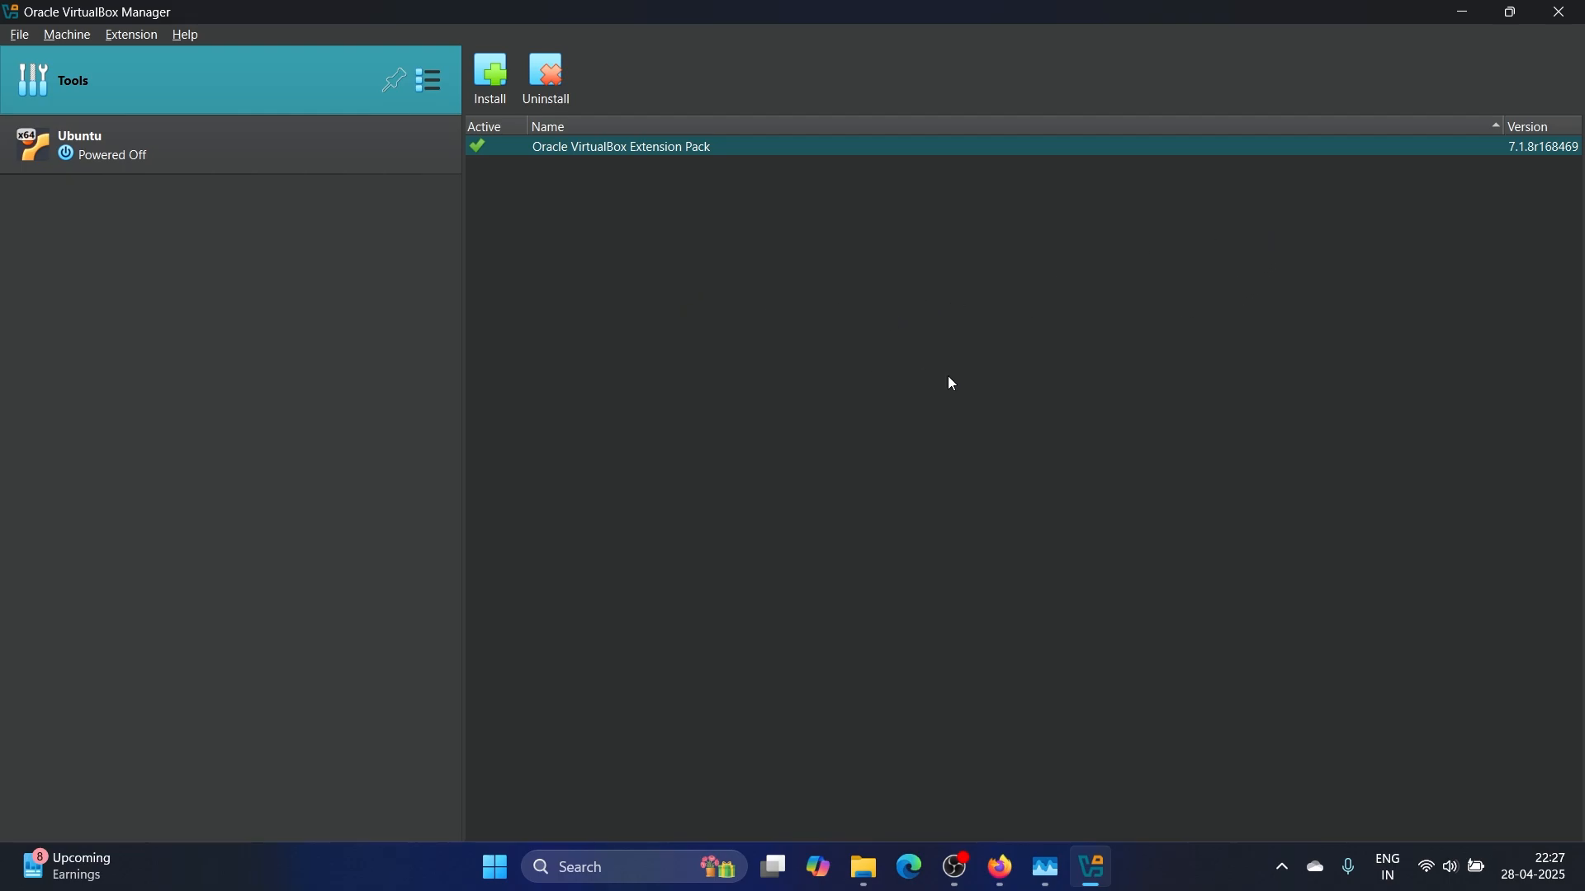
In a new Firefox tab, search 'ka linux', open kali.org and go to its Download page
left_click(1017, 876)
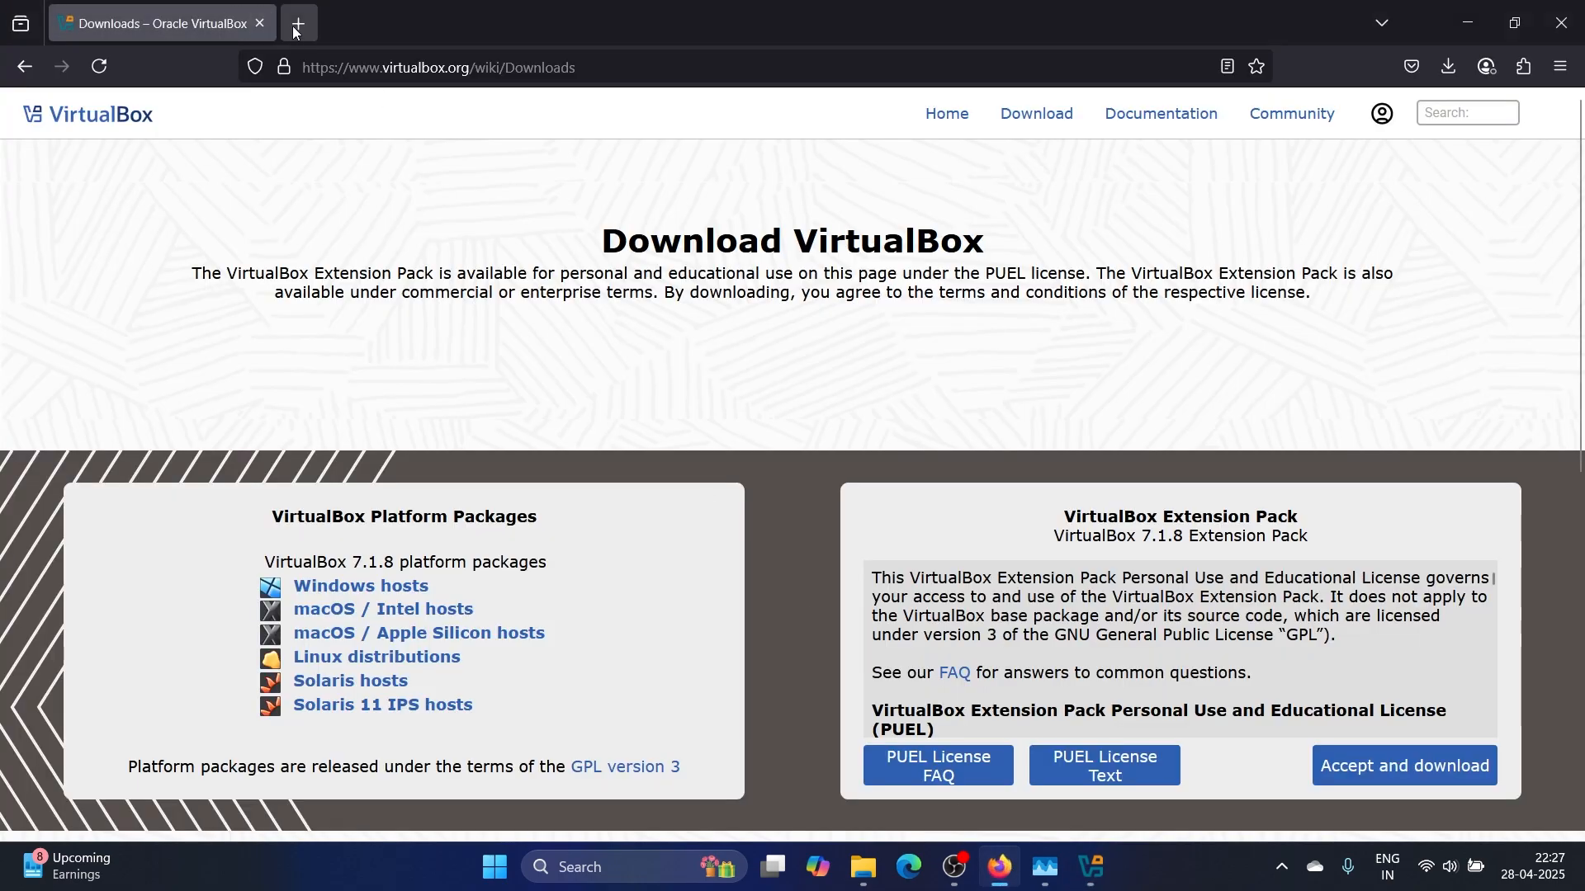
left_click(295, 31)
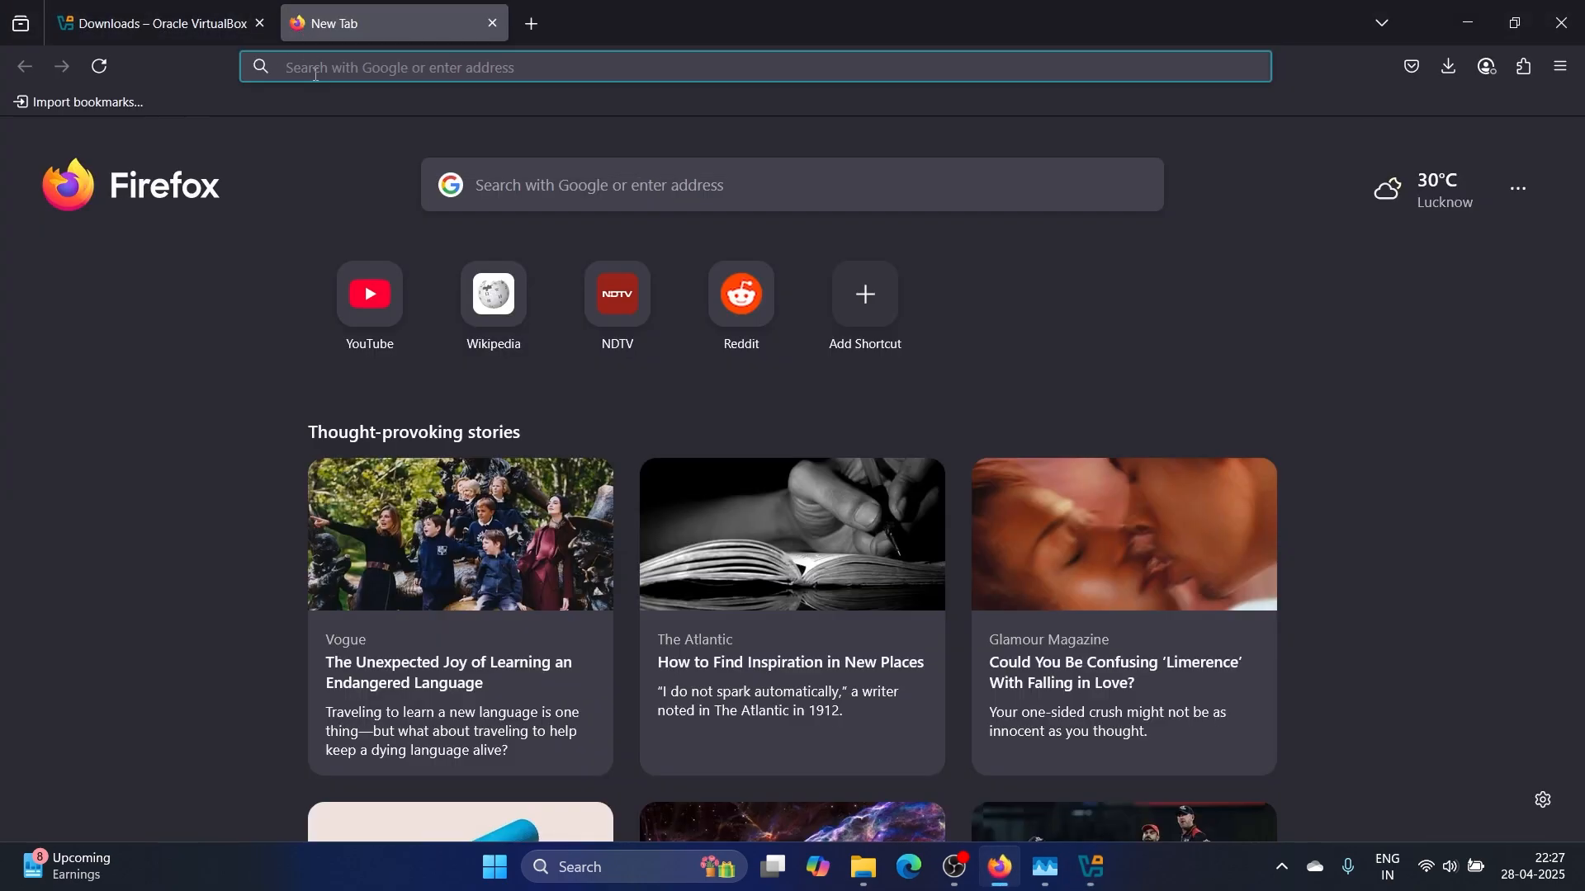
type("ka lin")
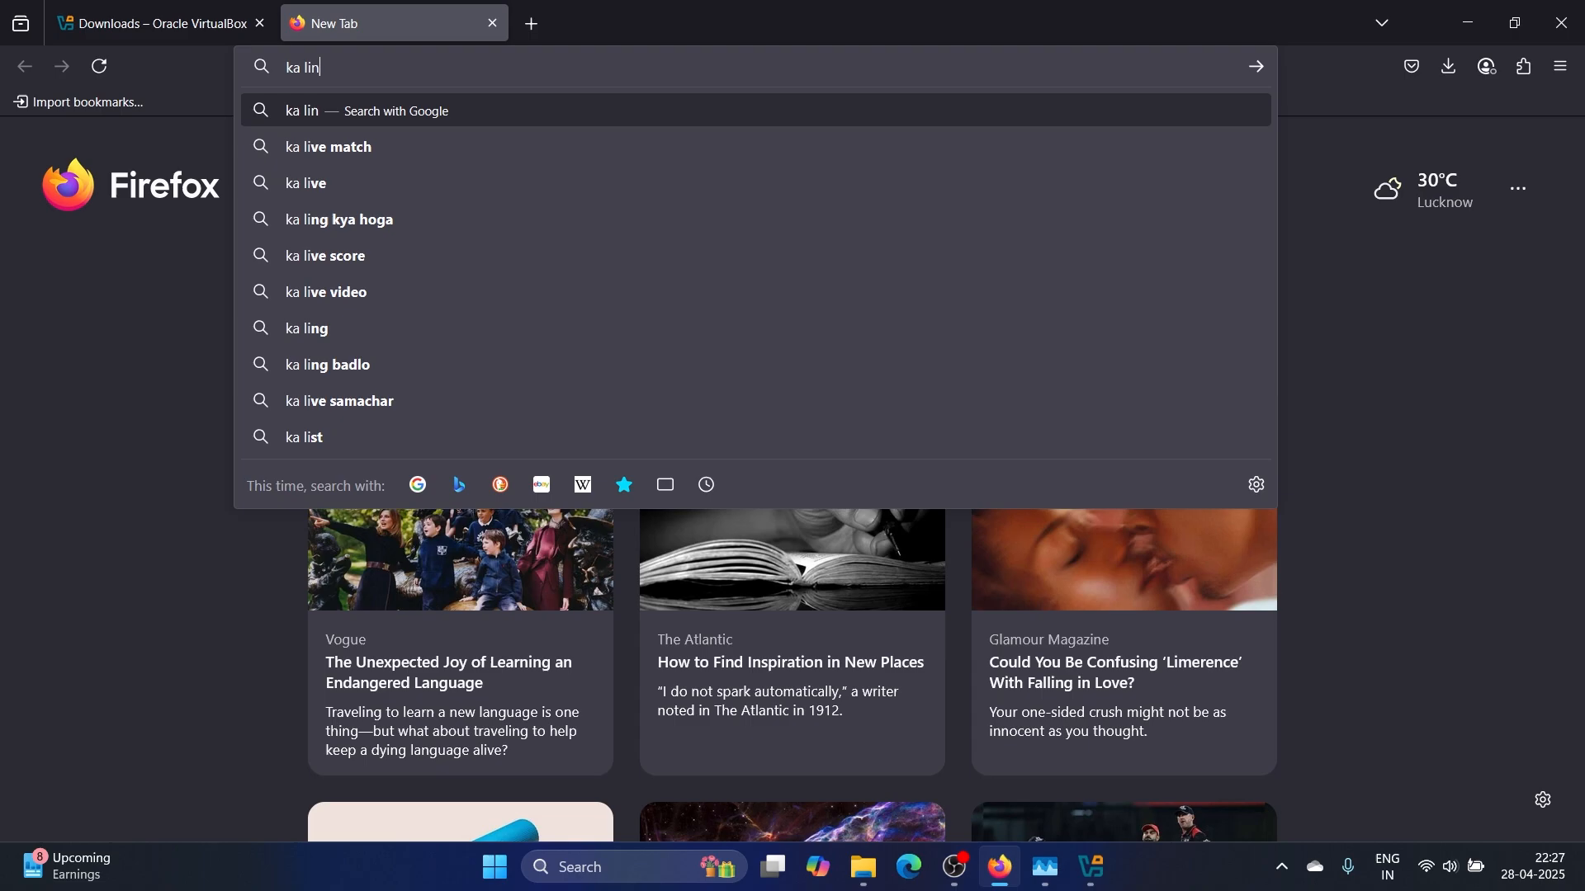
type("ux")
key("Return")
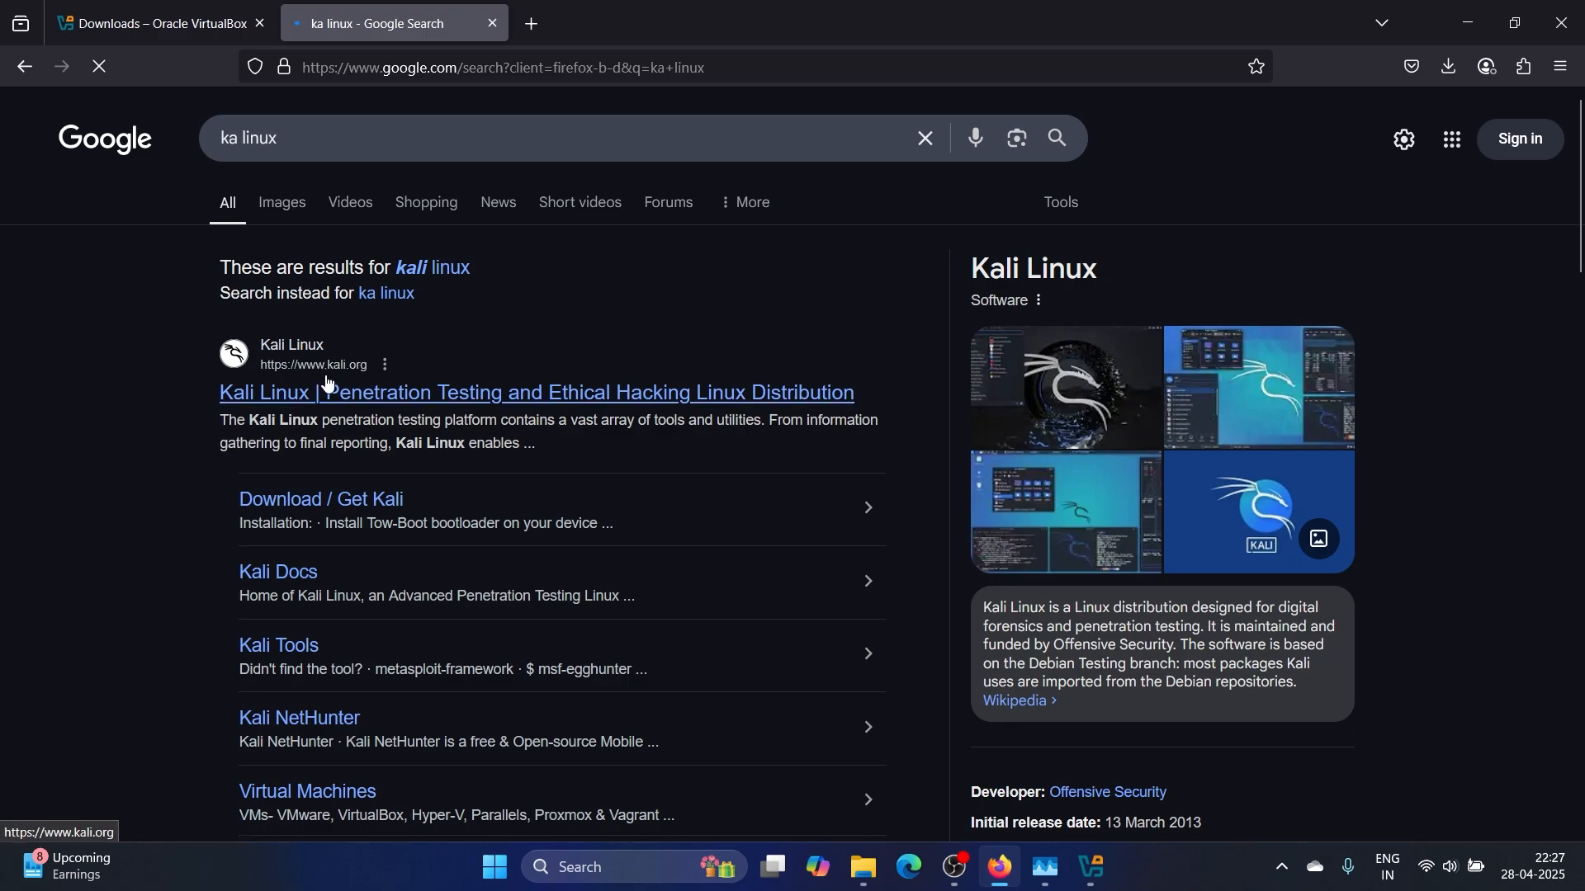
left_click(328, 384)
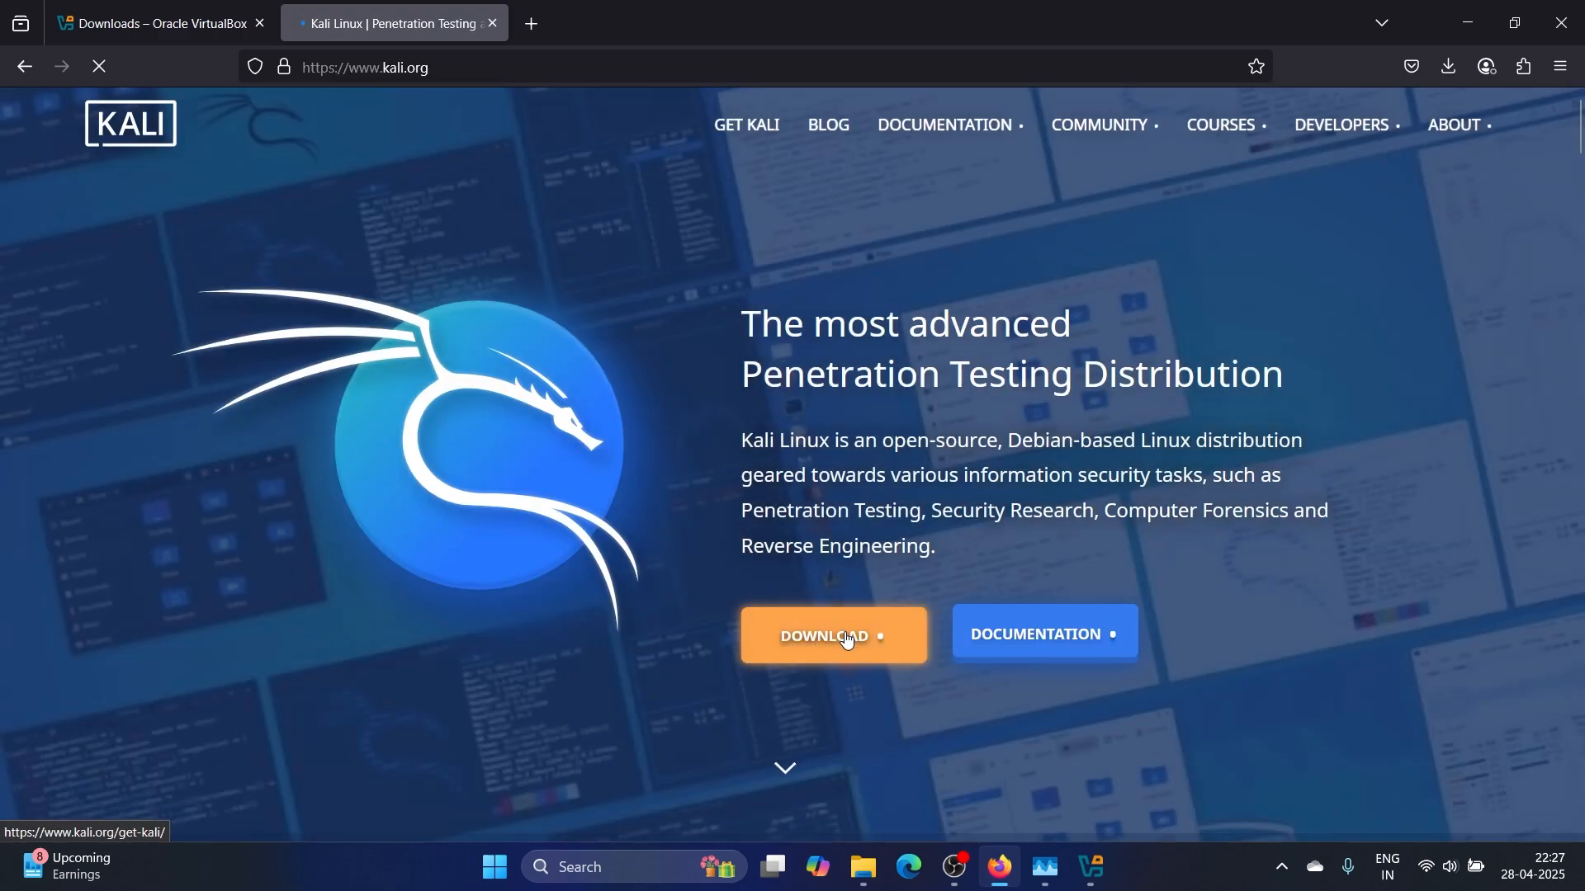
left_click(847, 638)
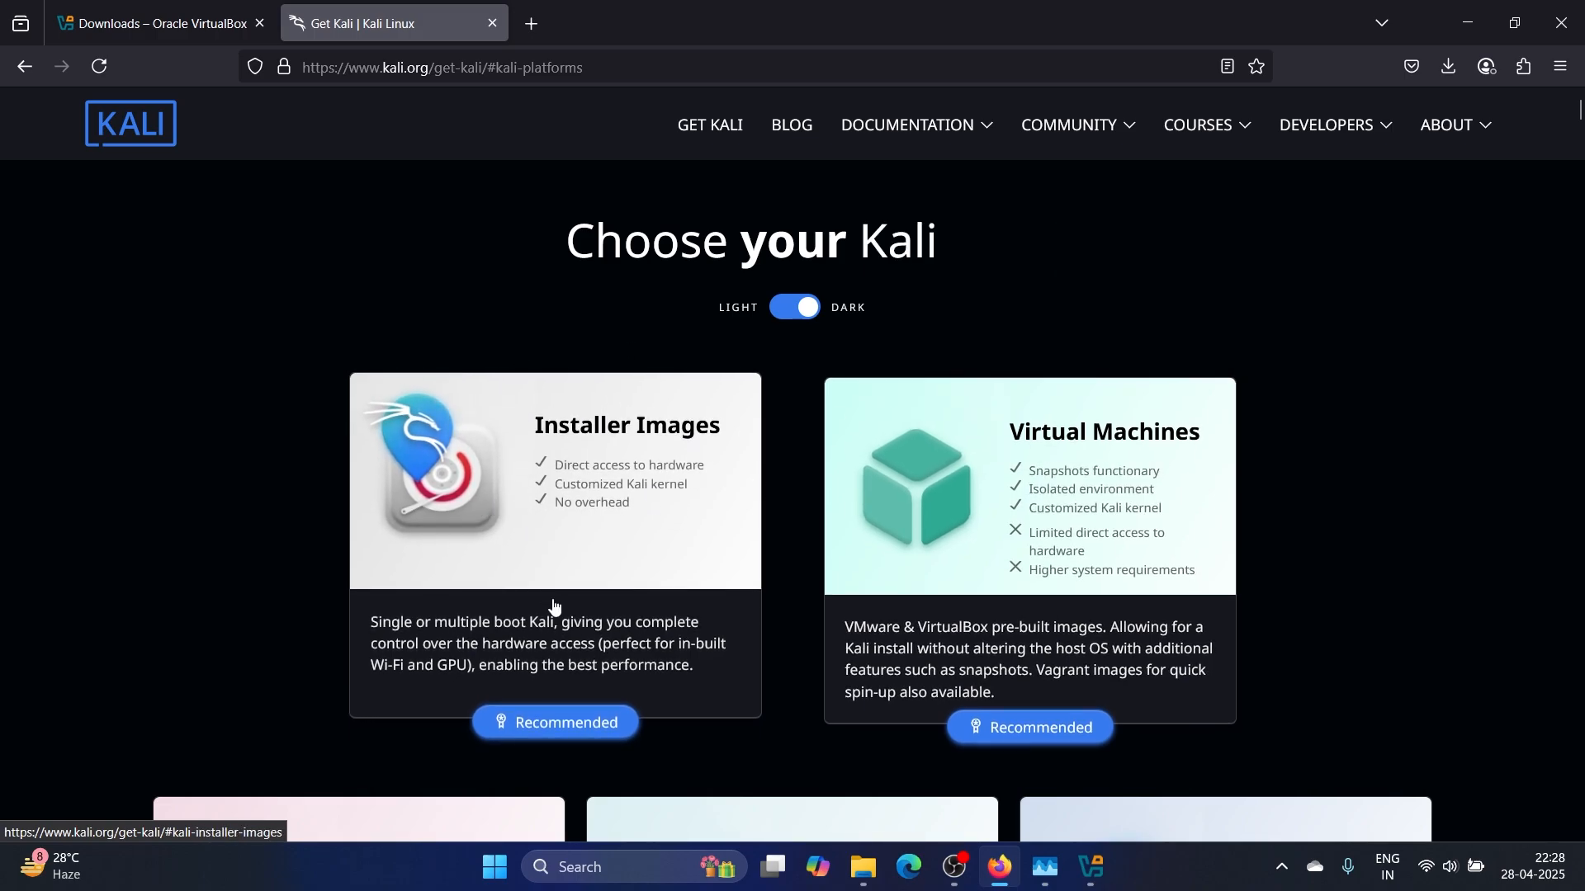
Find the Kali 2025.1c x86_64 Installer image (4.1G), then minimize Firefox
left_click(587, 629)
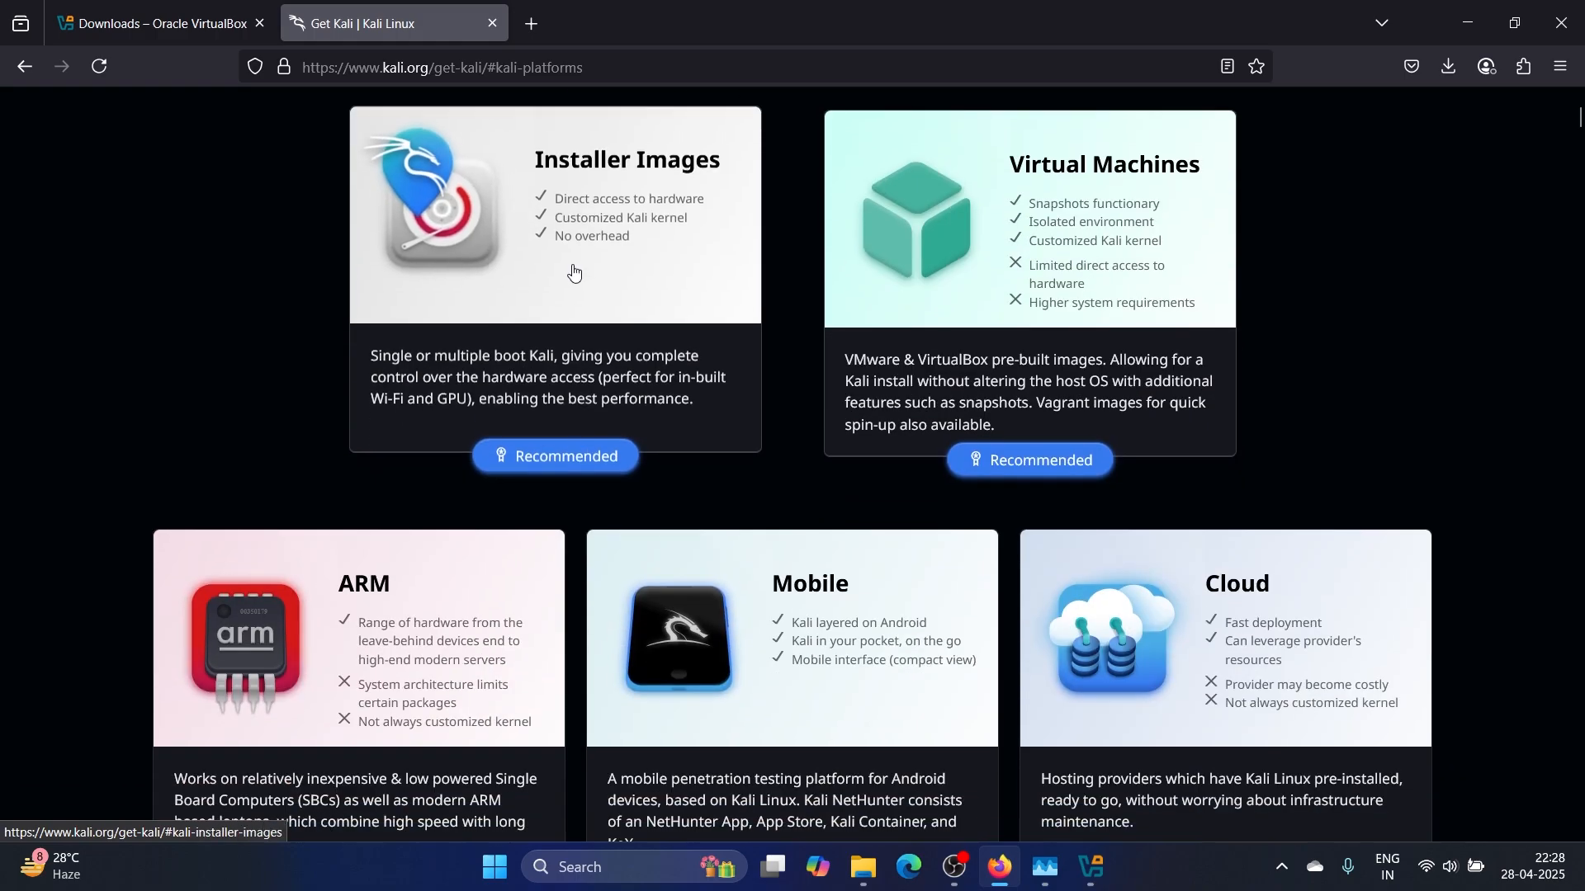
scroll(810, 707, "down", 3)
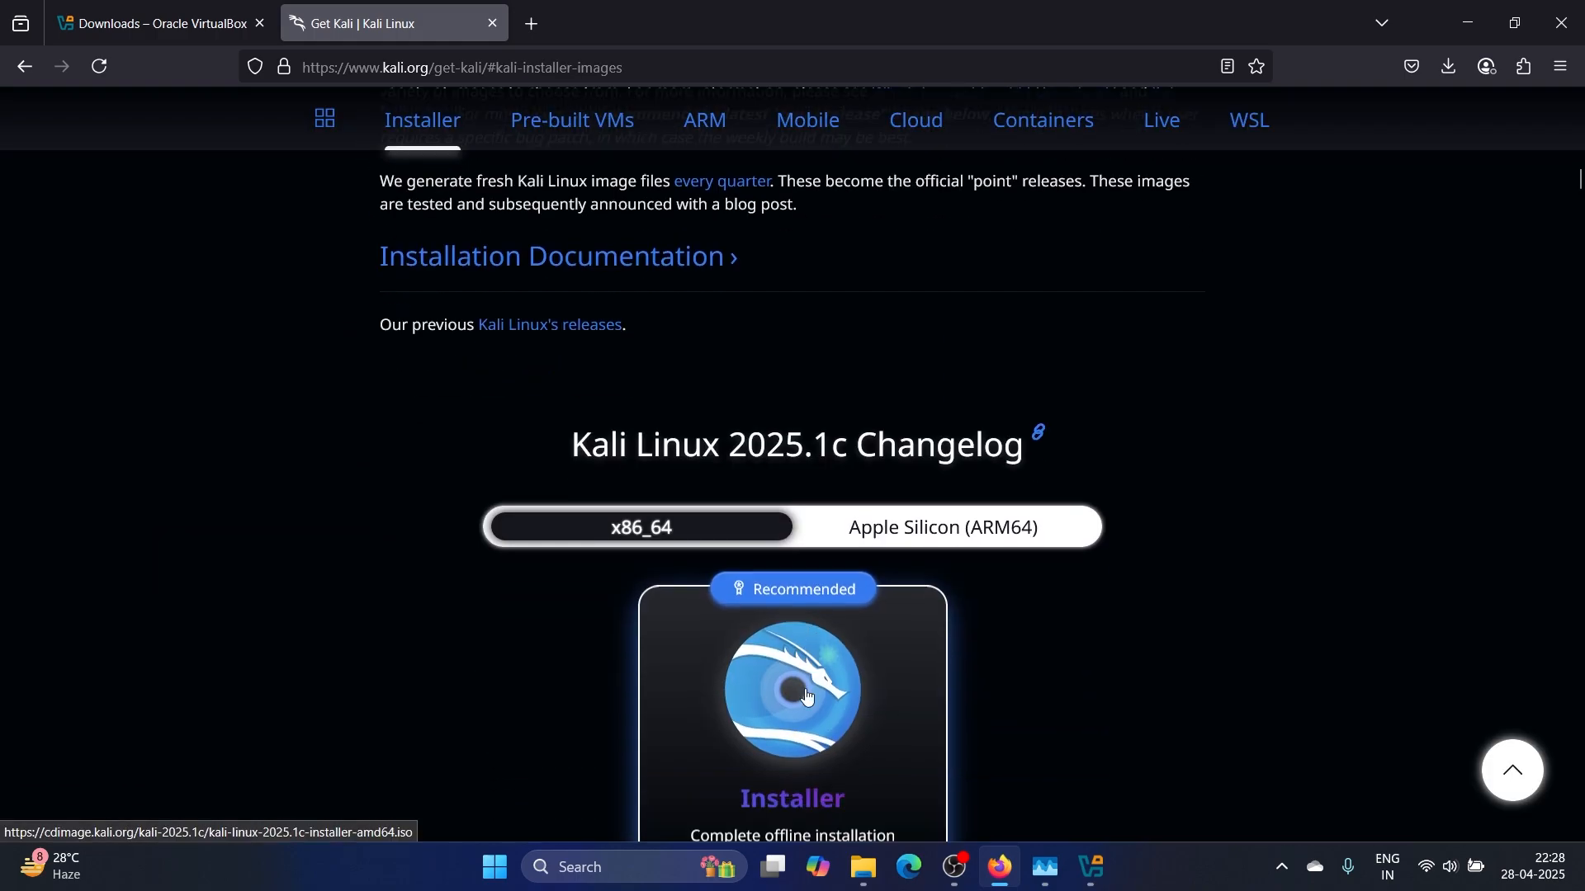
scroll(656, 627, "down", 6)
scroll(668, 652, "up", 3)
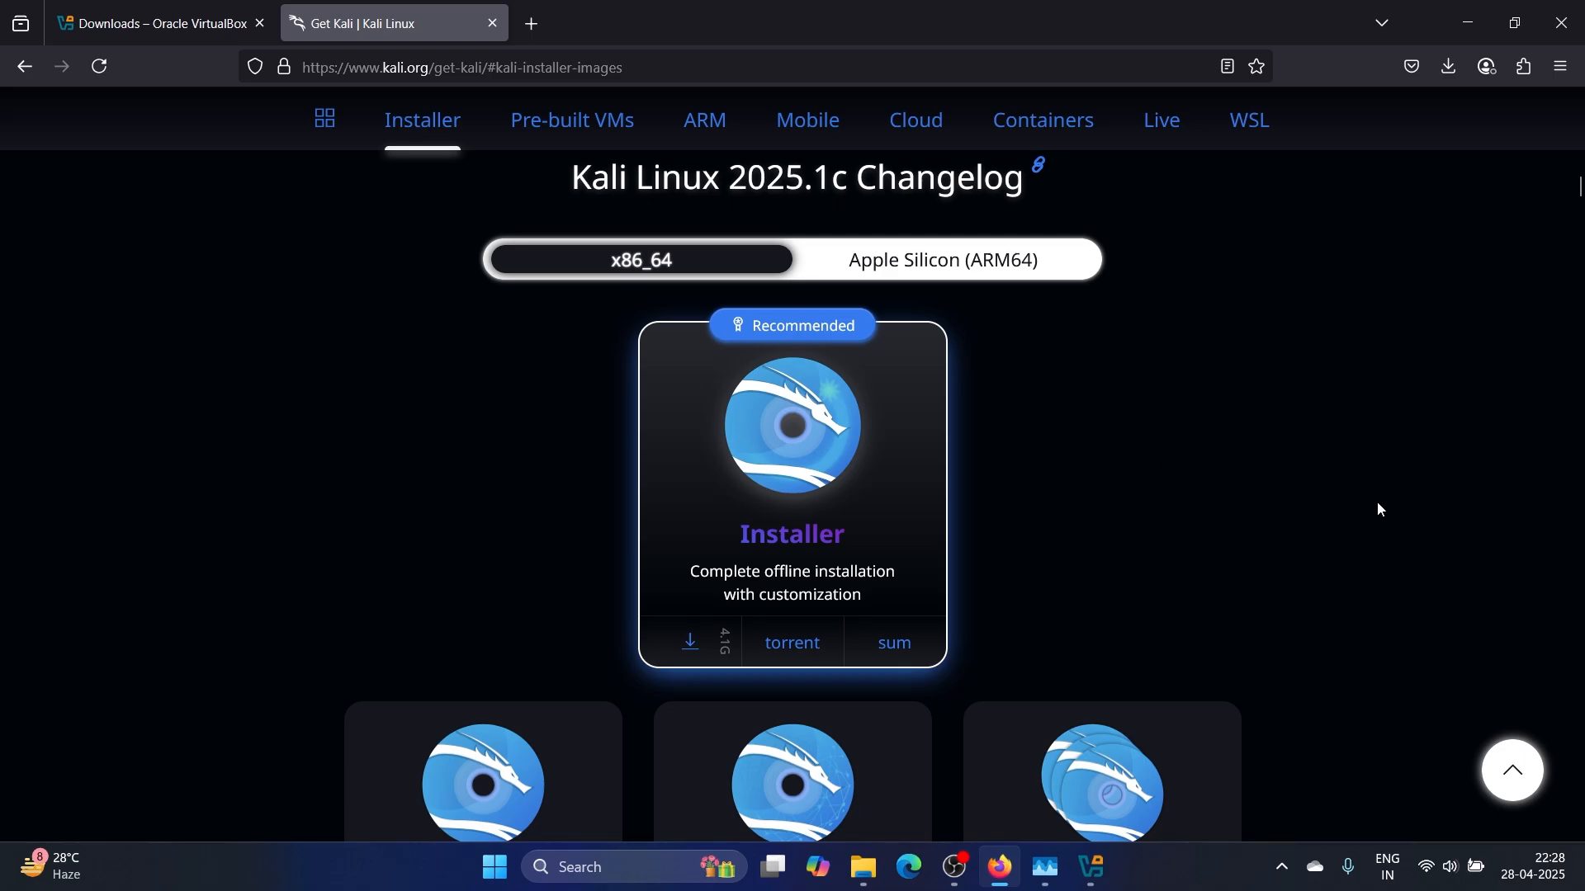
left_click(1468, 22)
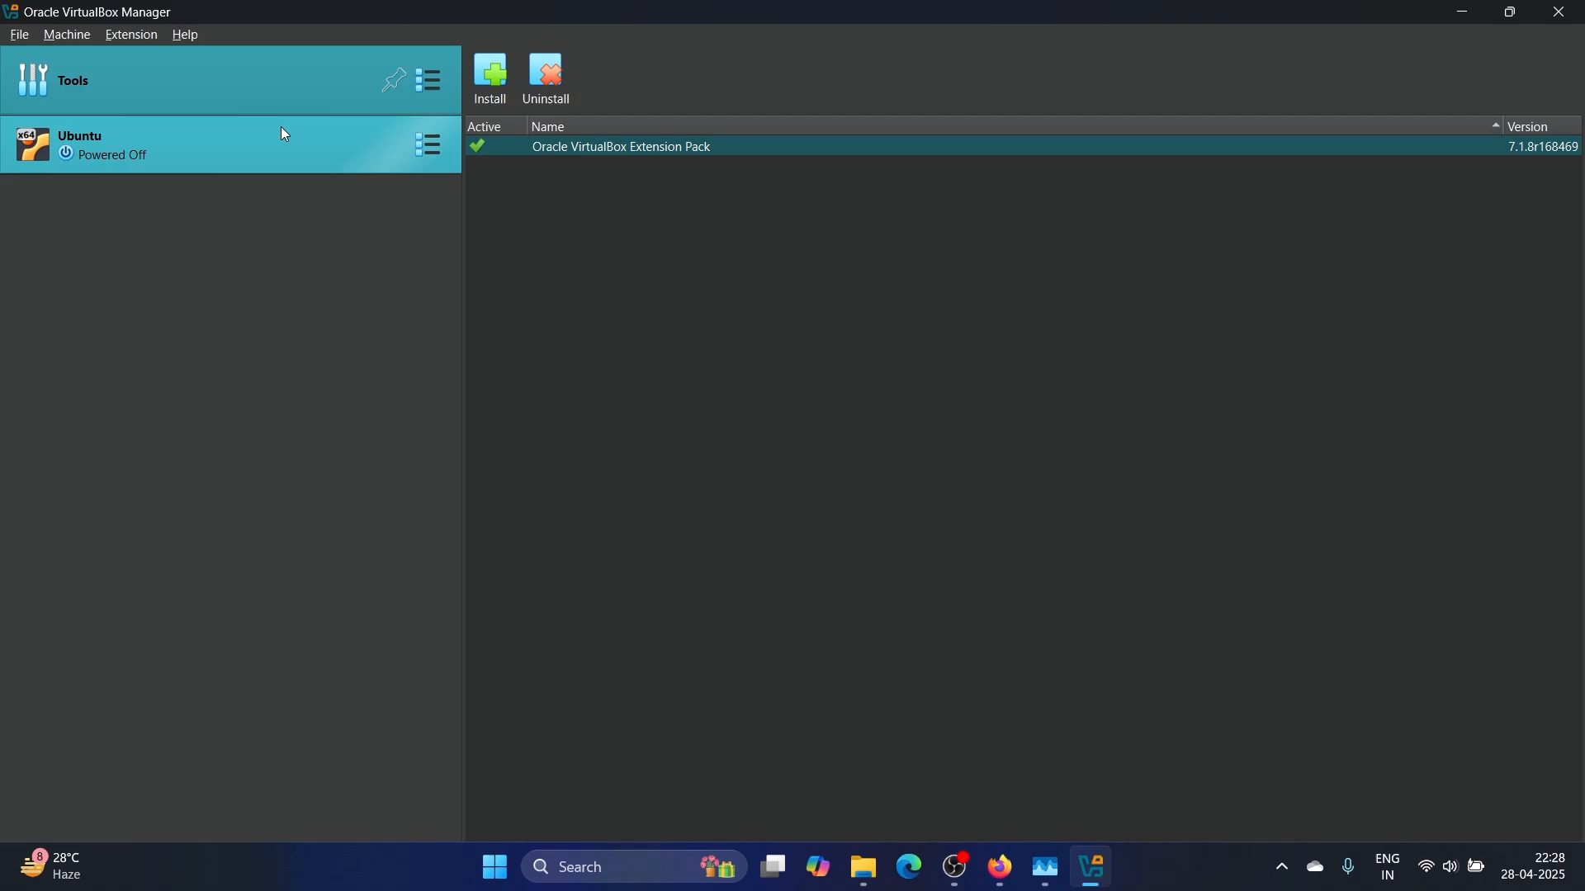
From VirtualBox's Welcome page, start a new virtual machine and type 'Kalli' as its name
left_click(438, 82)
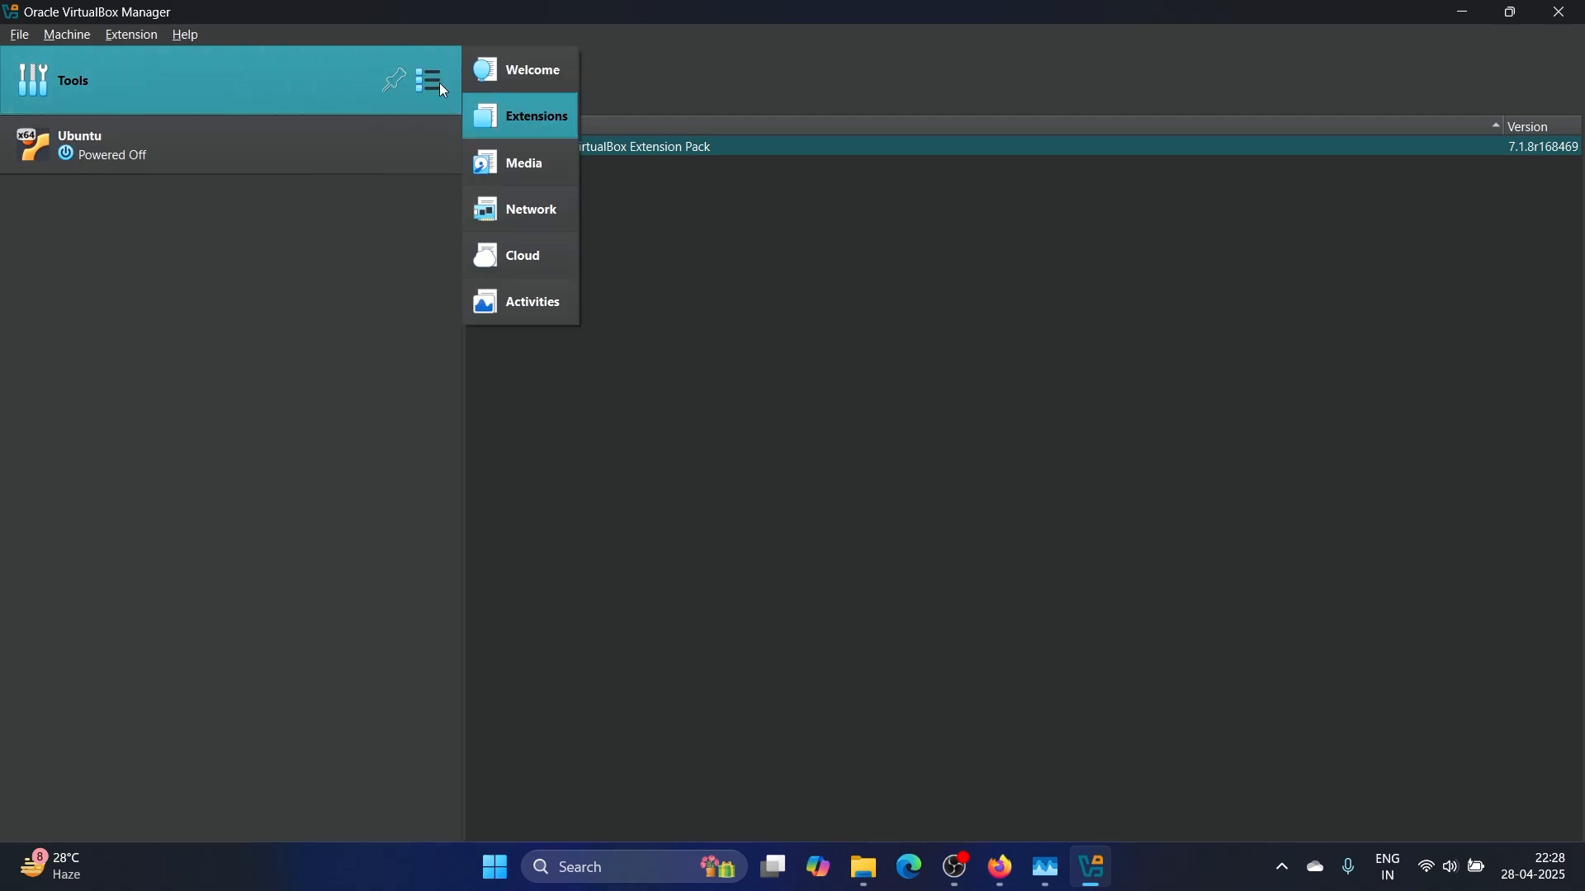
left_click(533, 86)
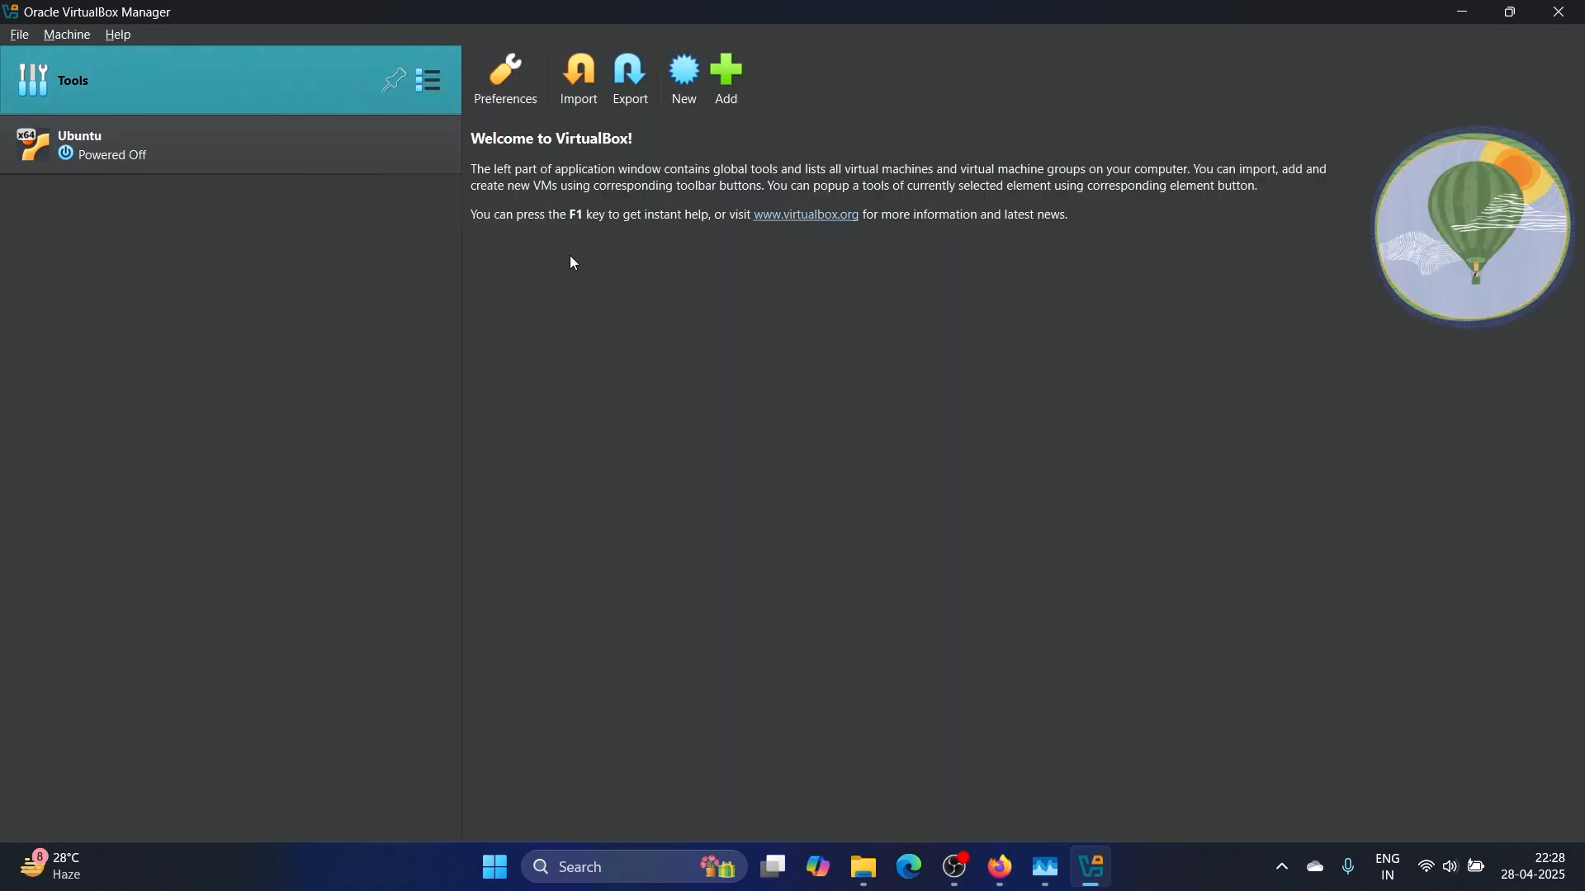
left_click(692, 93)
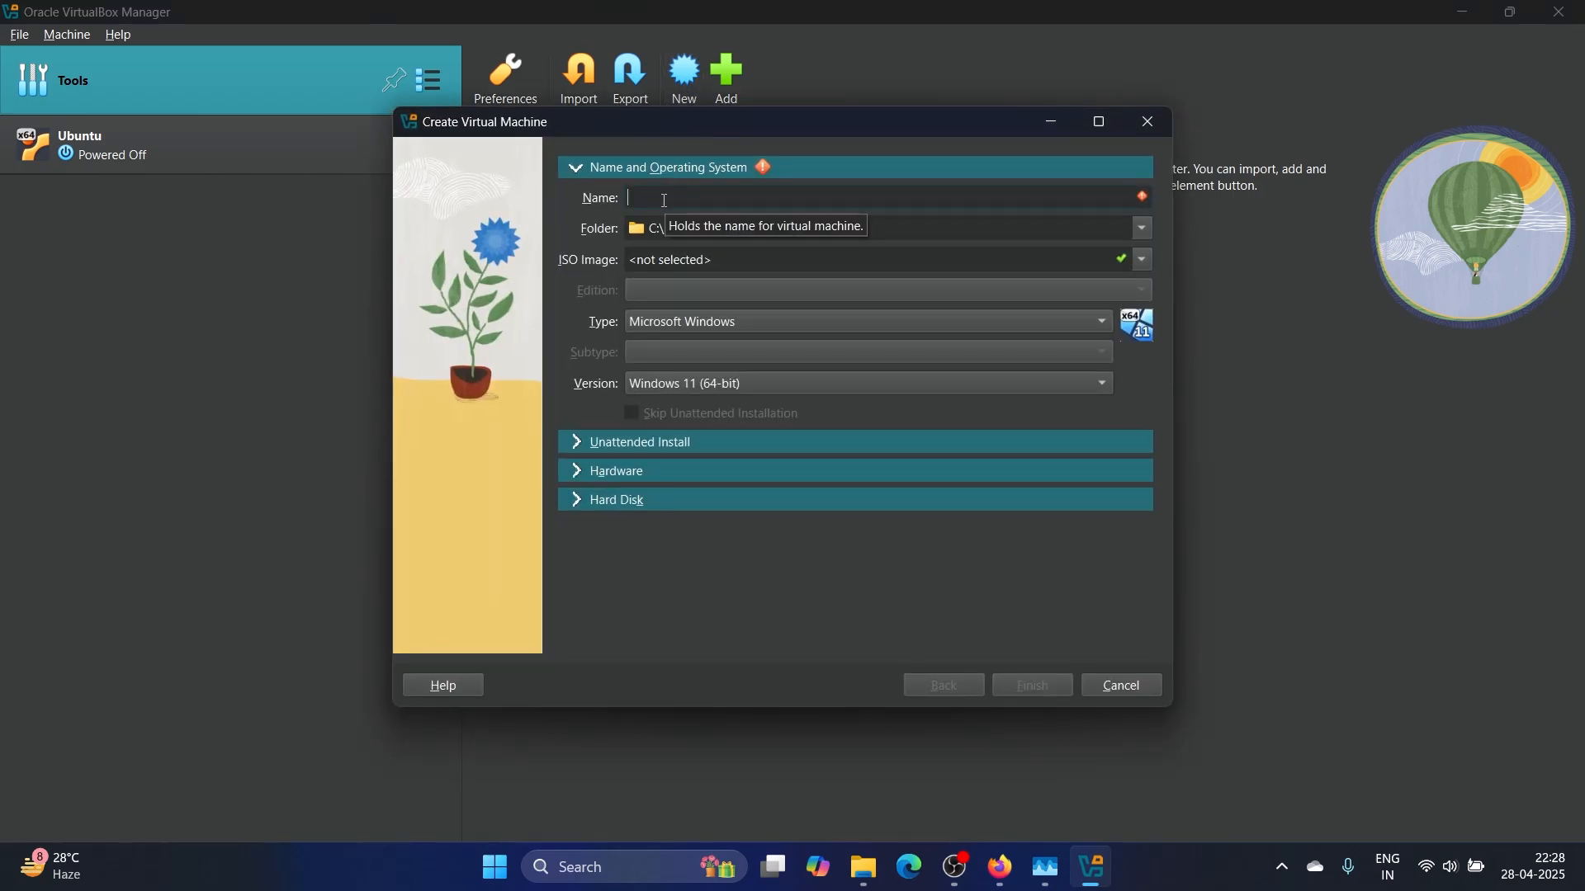
type("Ka")
type("lli")
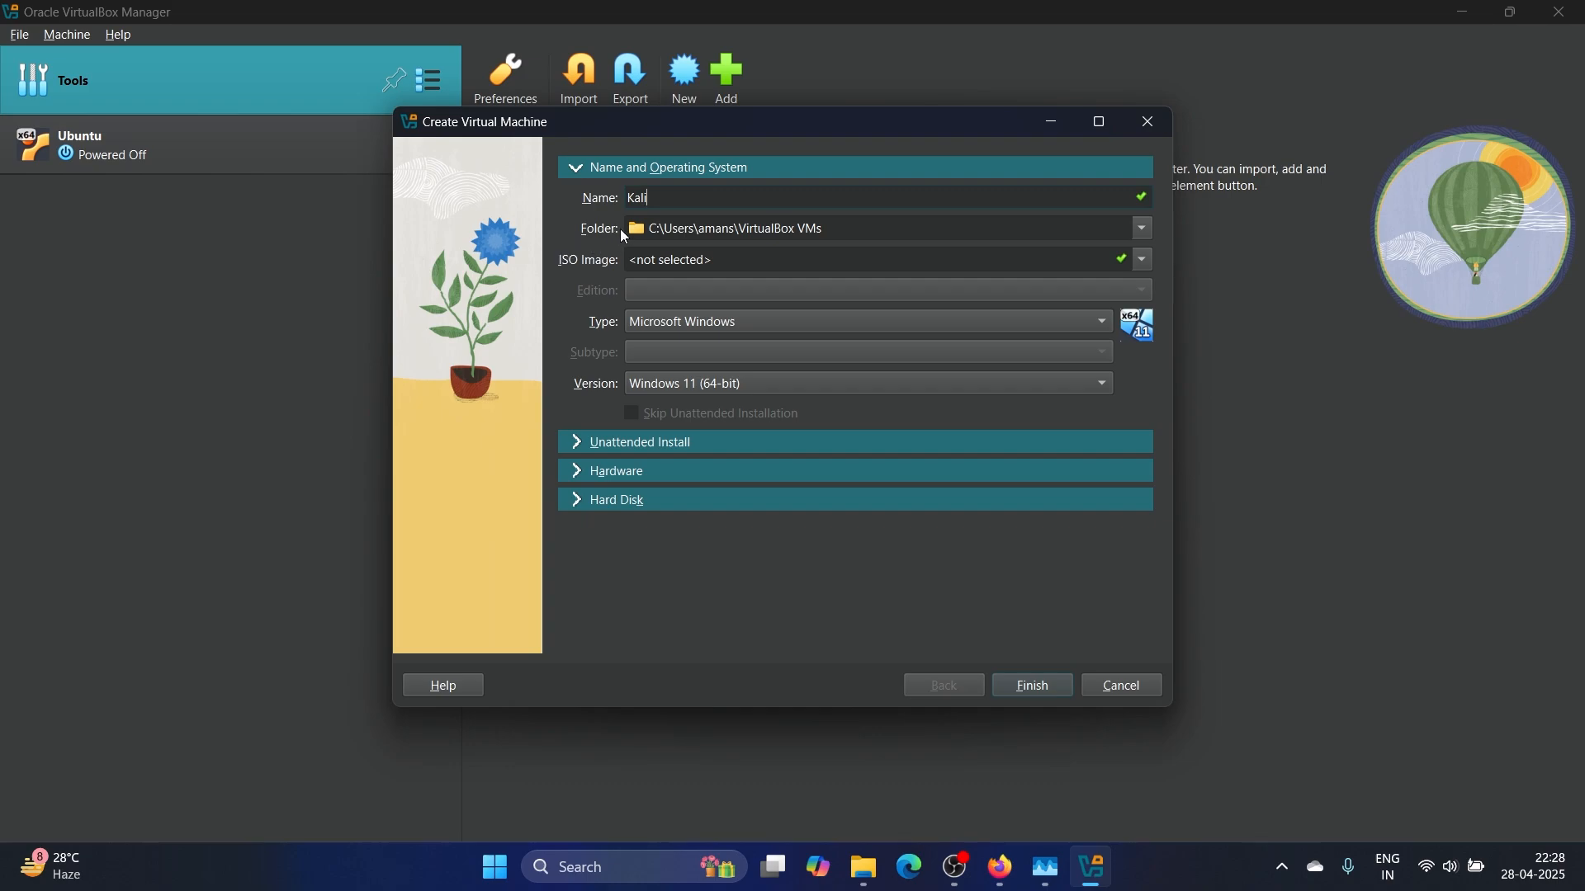
Set the new machine's folder to D:\VirtualMachines through the Folder dropdown's Other... option
left_click(853, 230)
left_click_drag(846, 230, 642, 235)
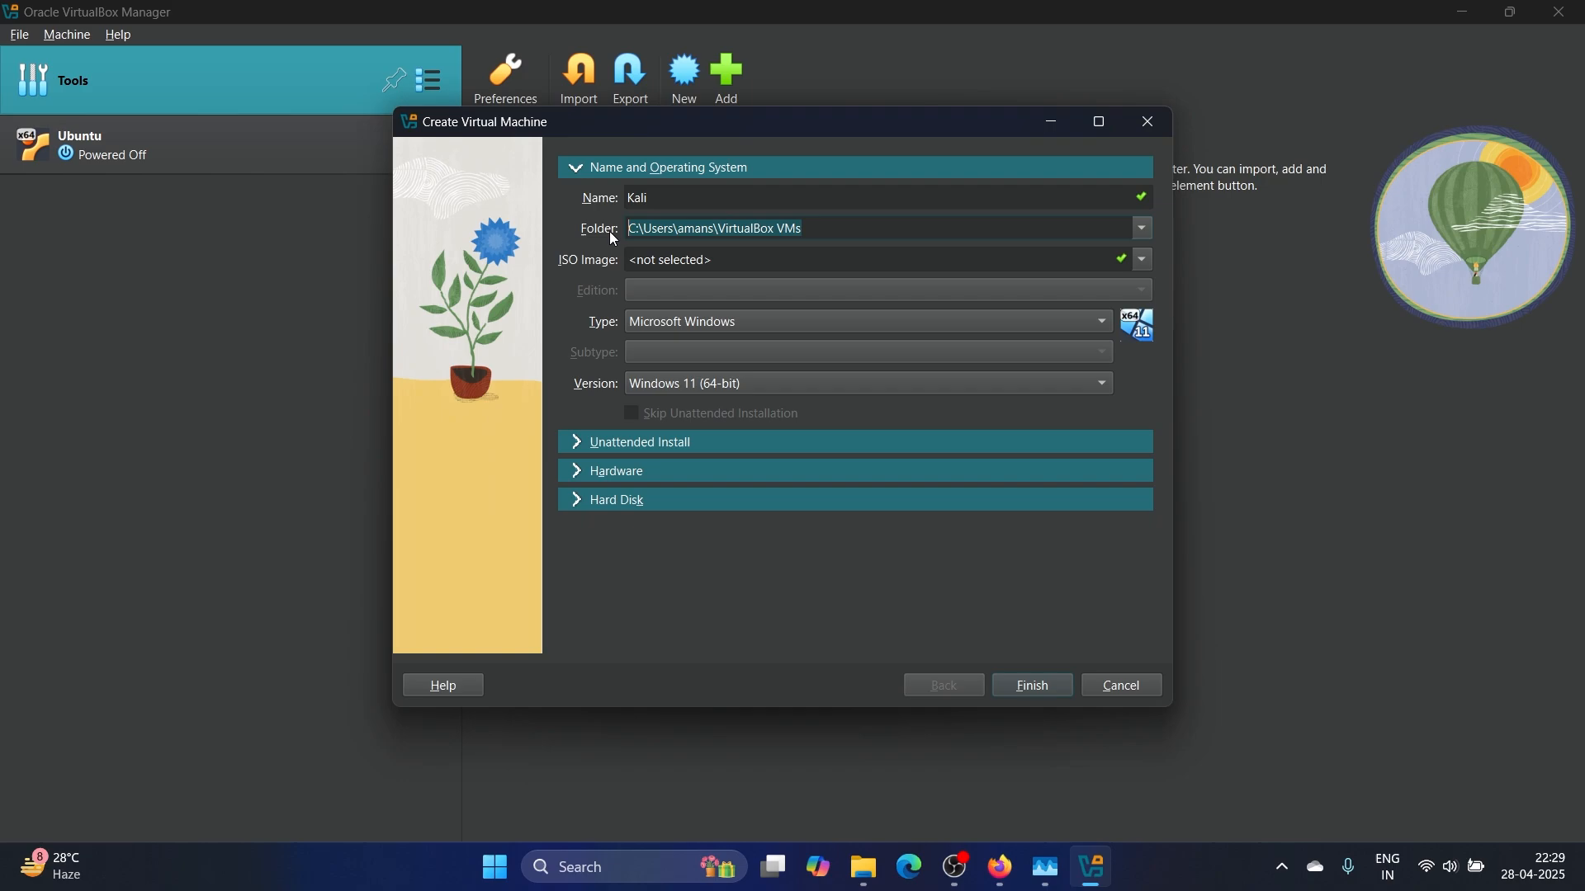
left_click(1143, 231)
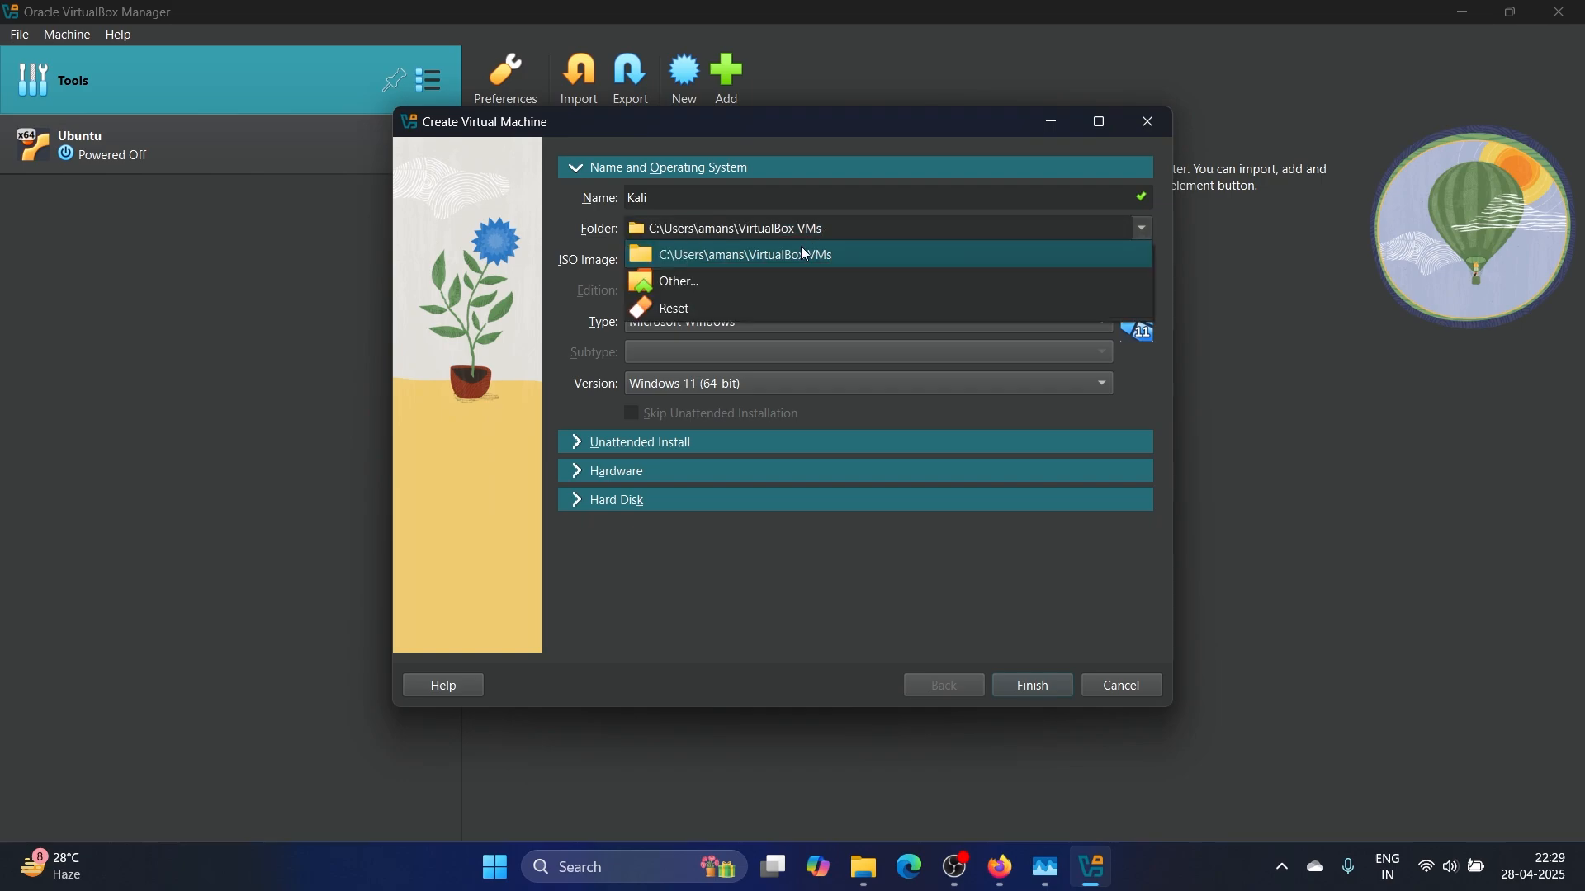
left_click(696, 287)
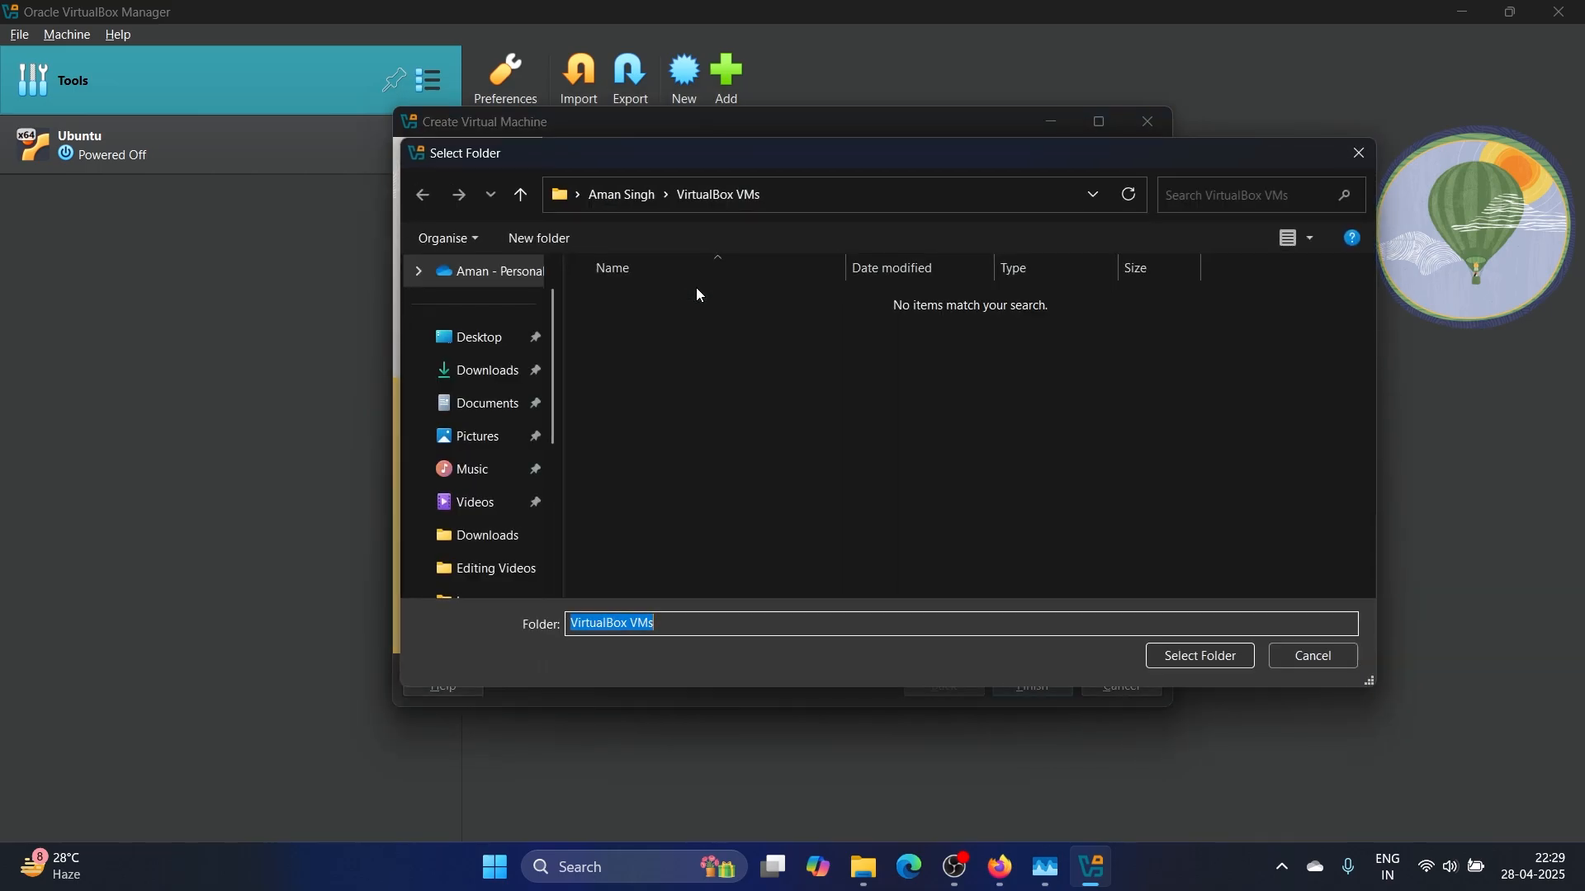
scroll(513, 577, "down", 3)
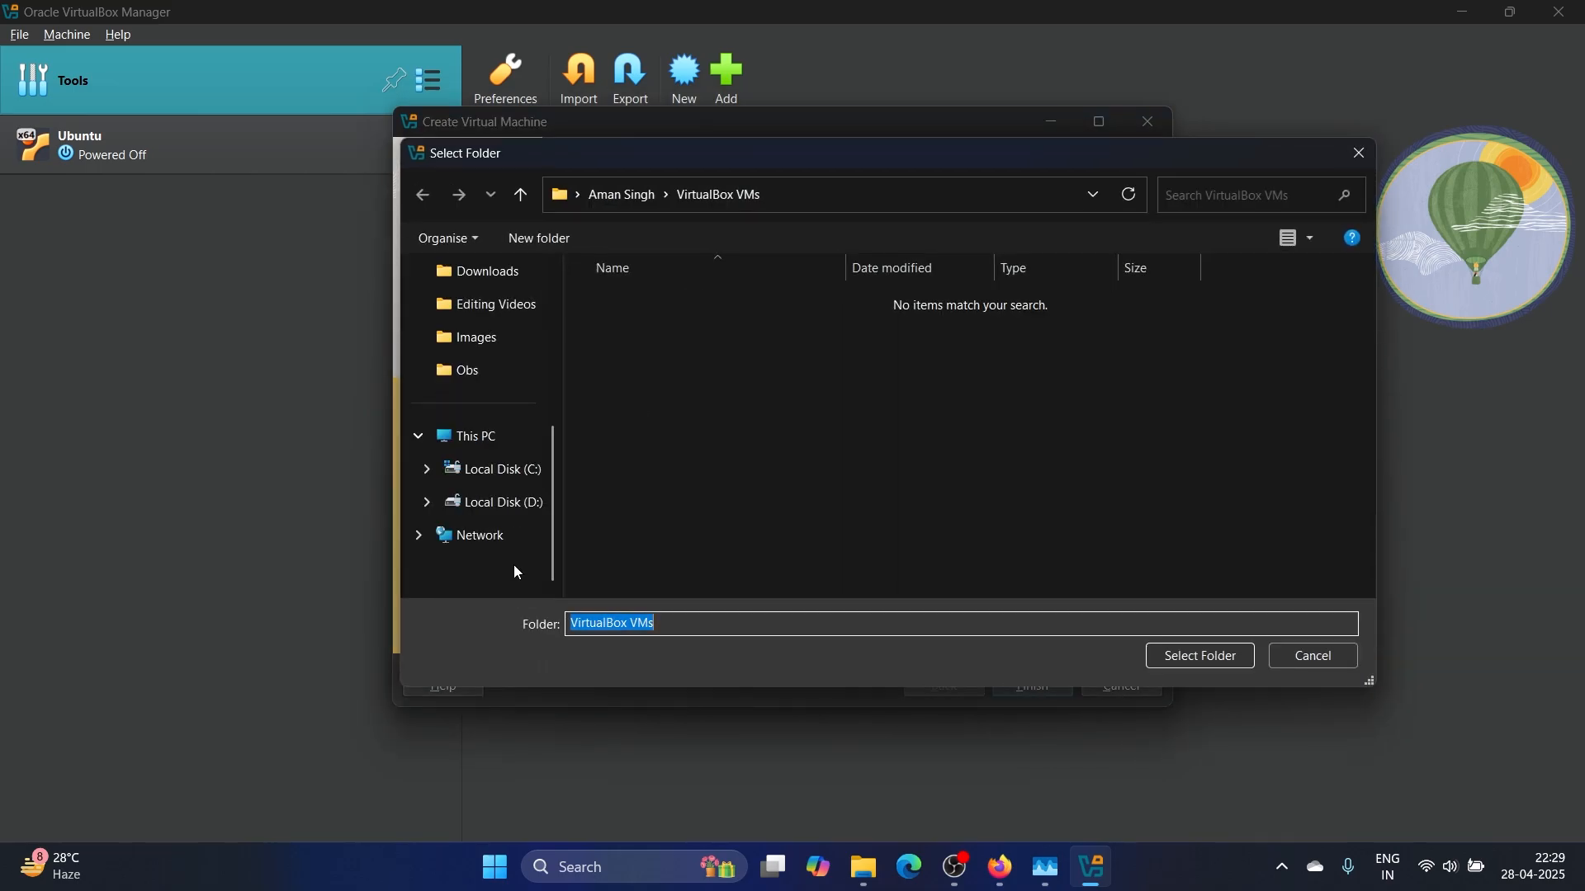
left_click(528, 513)
double_click(680, 428)
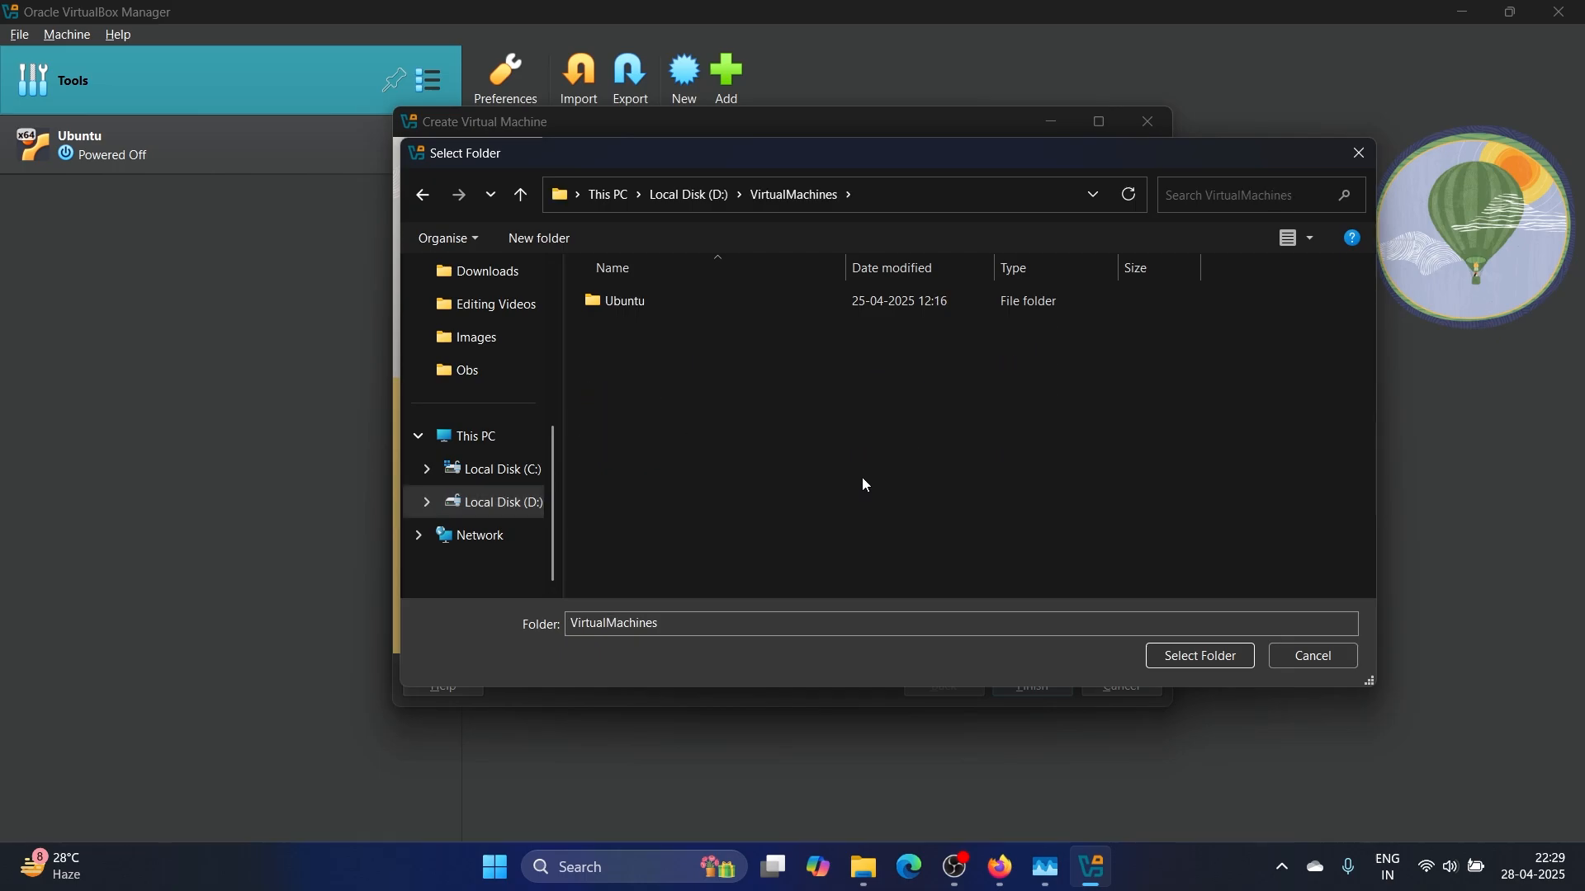
left_click(1205, 657)
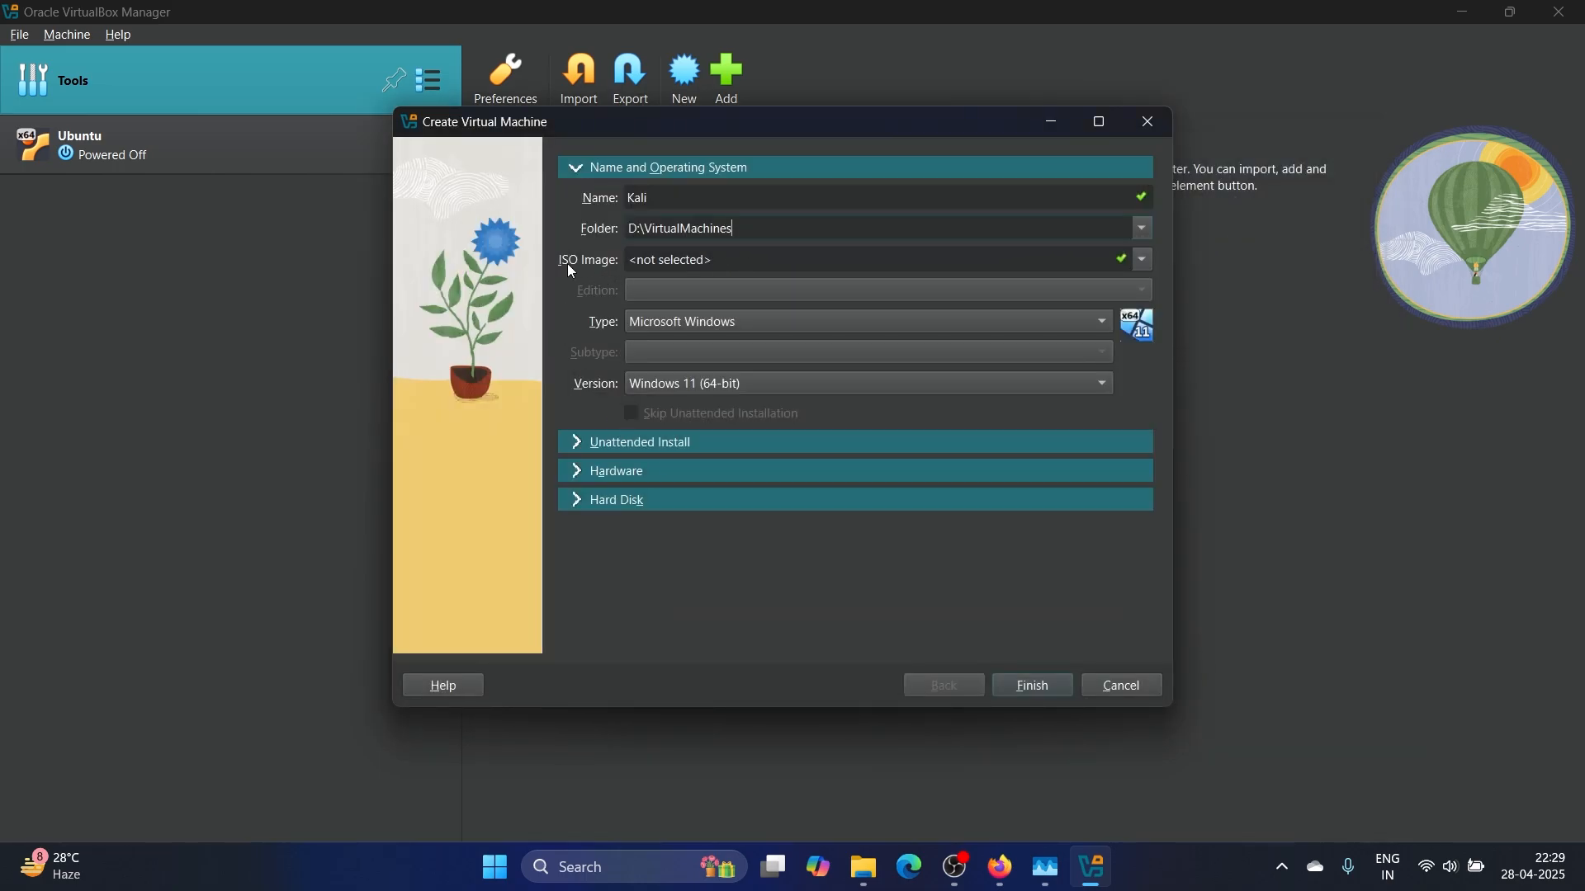
Attach kali-linux-2025.1c-installer-amd64.iso as the VM's installer image
left_click(1142, 262)
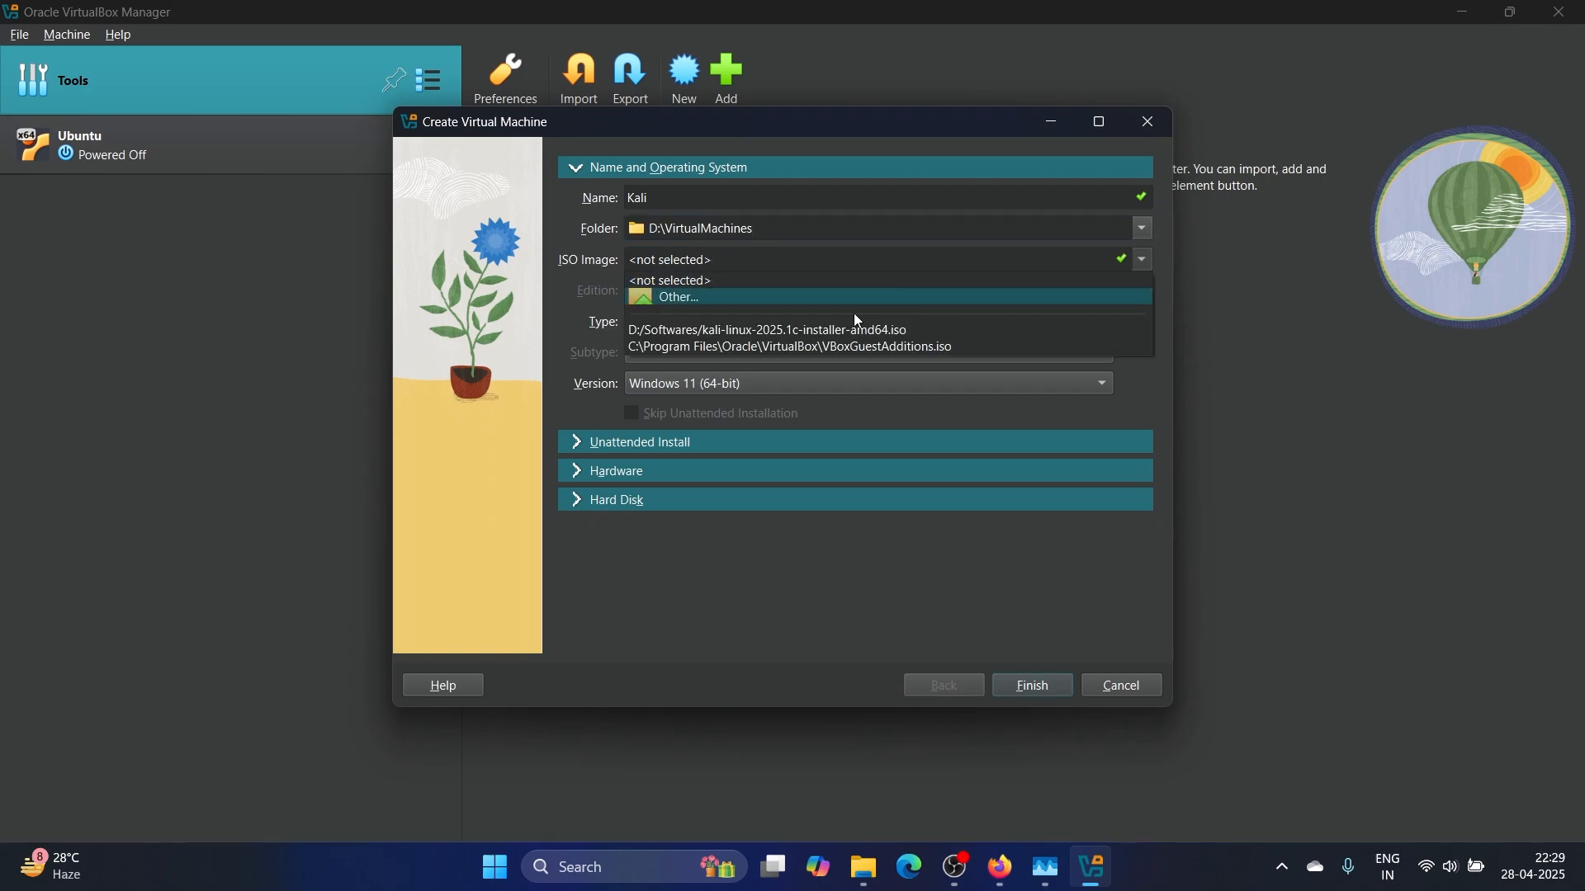
left_click(740, 299)
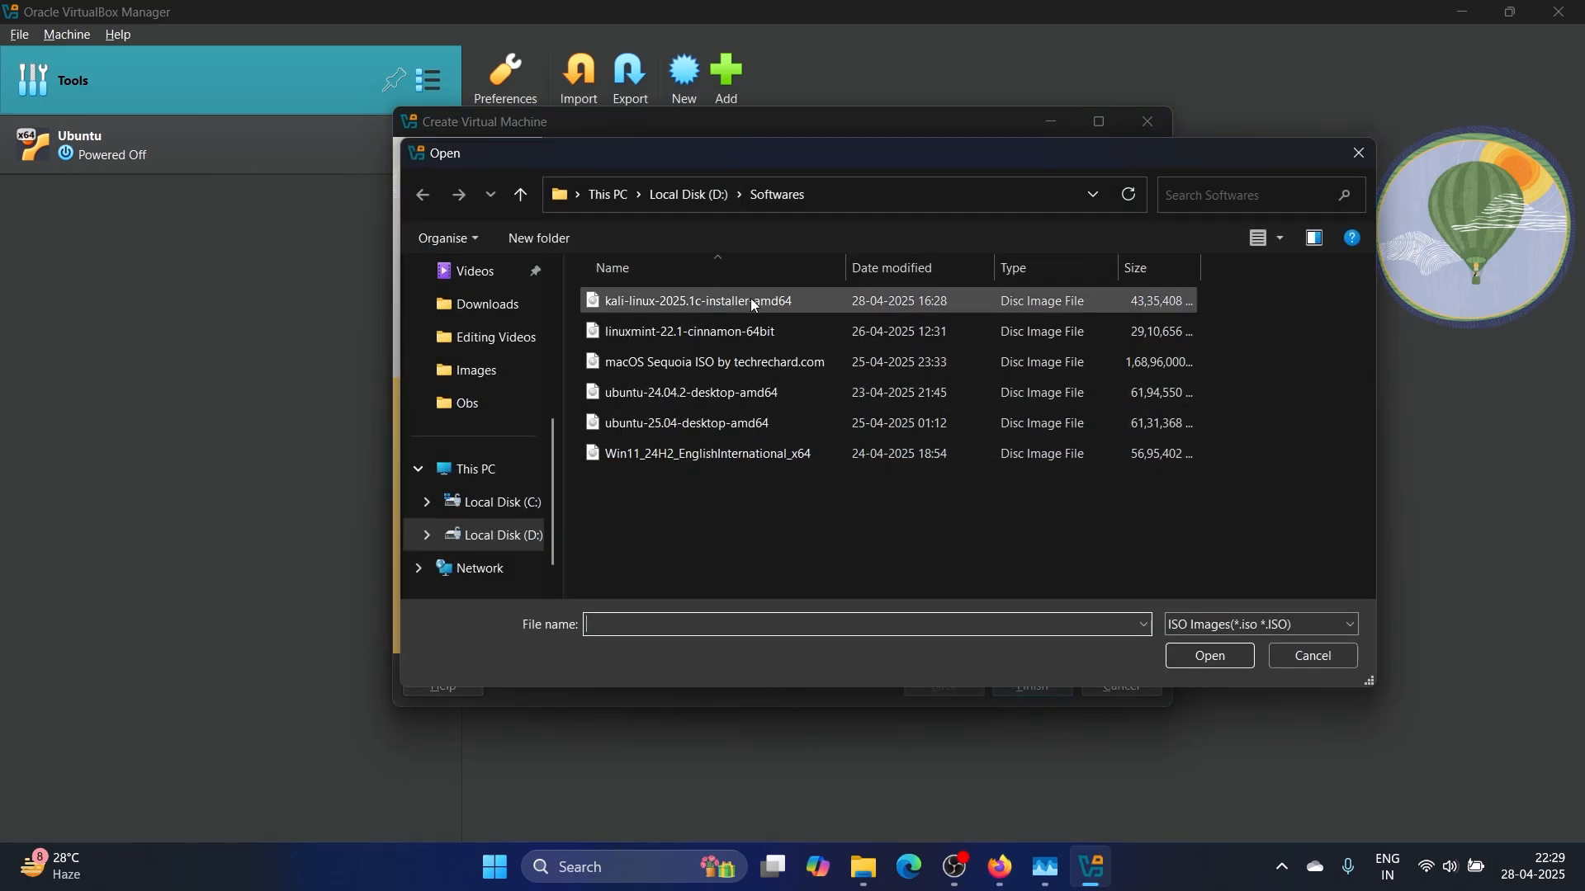
left_click(751, 299)
left_click(1212, 657)
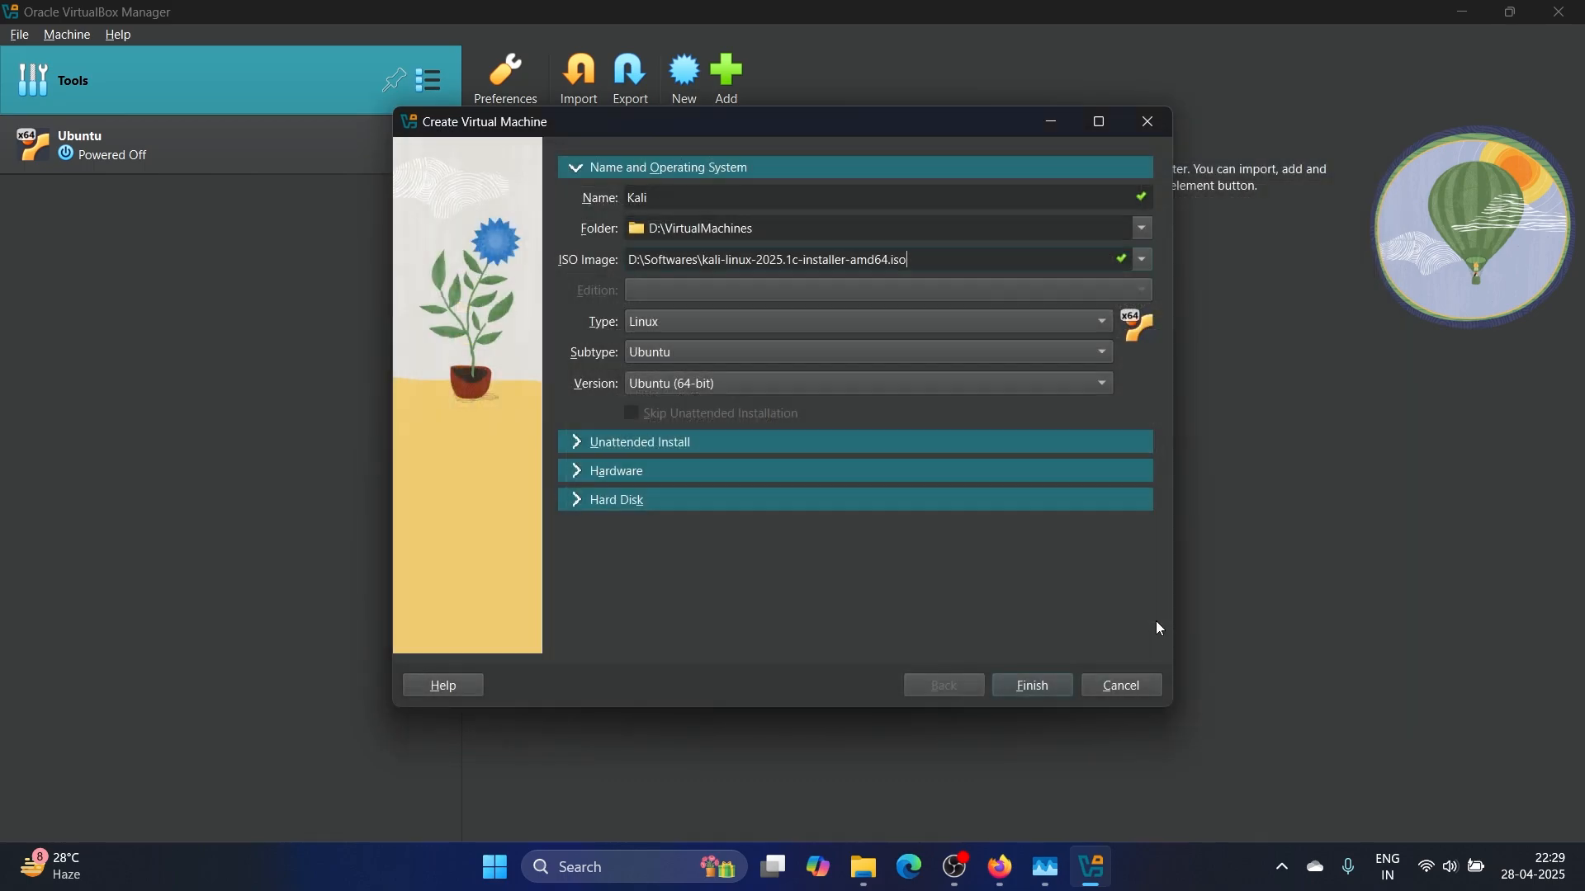
Set the OS to Linux, subtype Debian, version Debian (64-bit), then expand Hardware
left_click(703, 326)
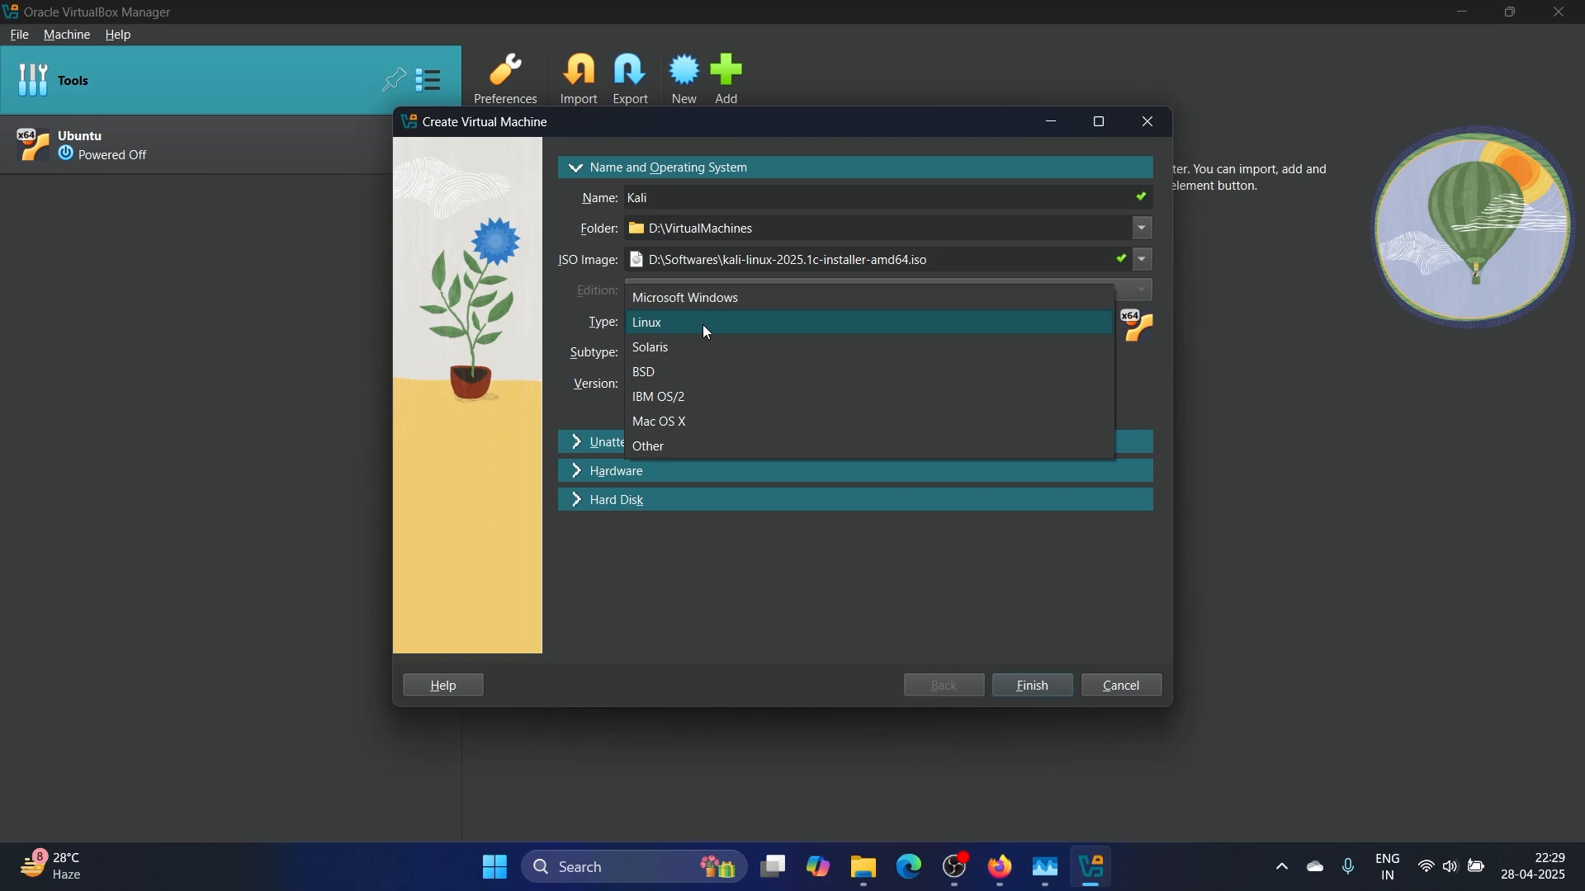
left_click(707, 332)
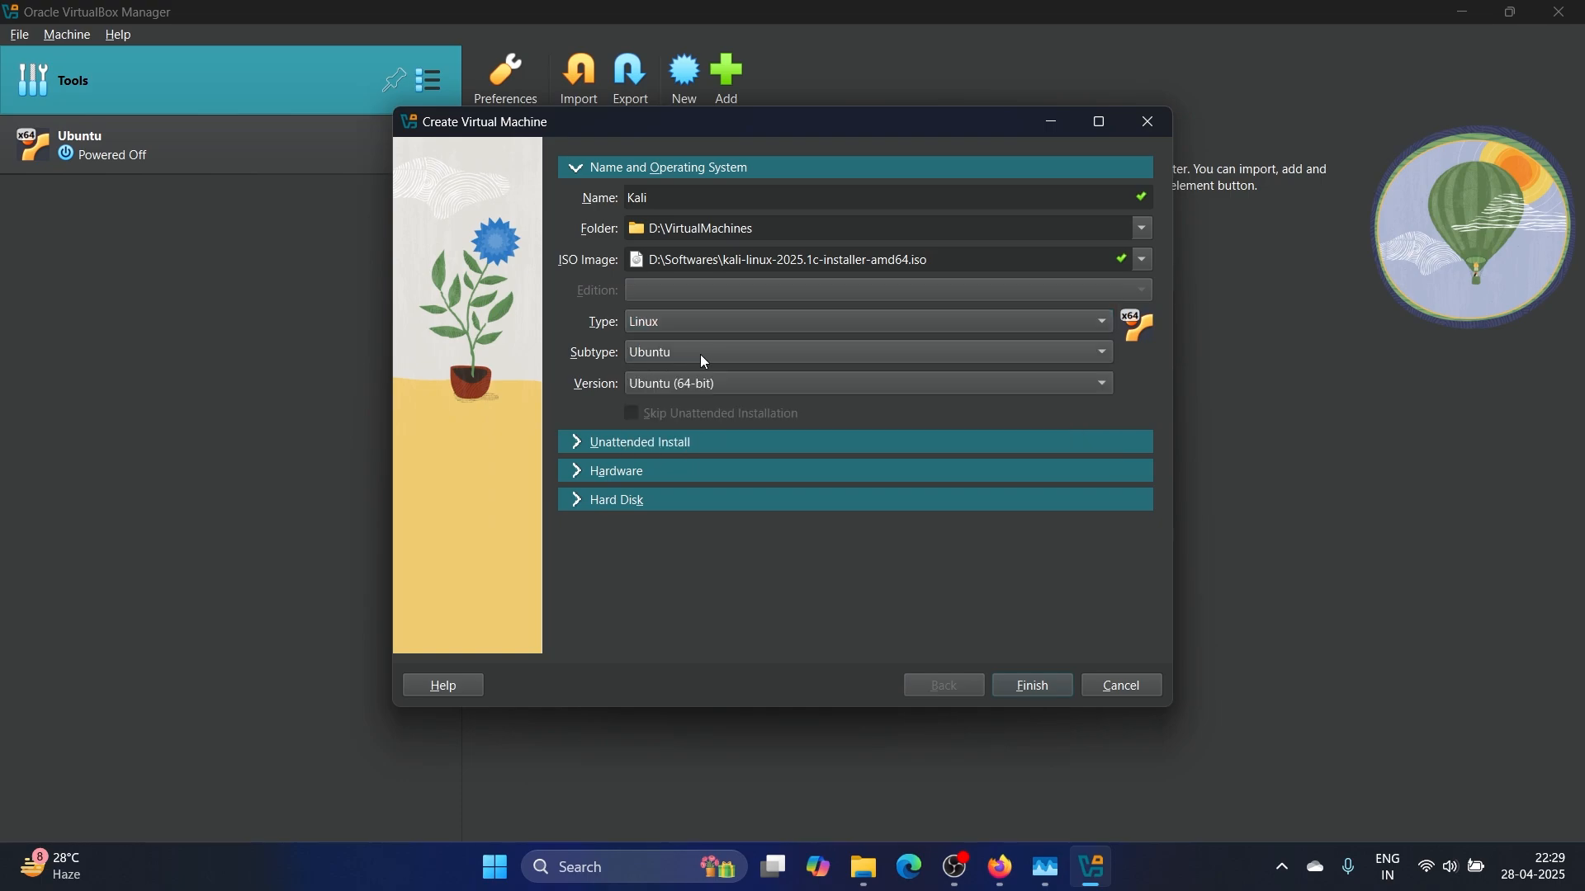
left_click(700, 354)
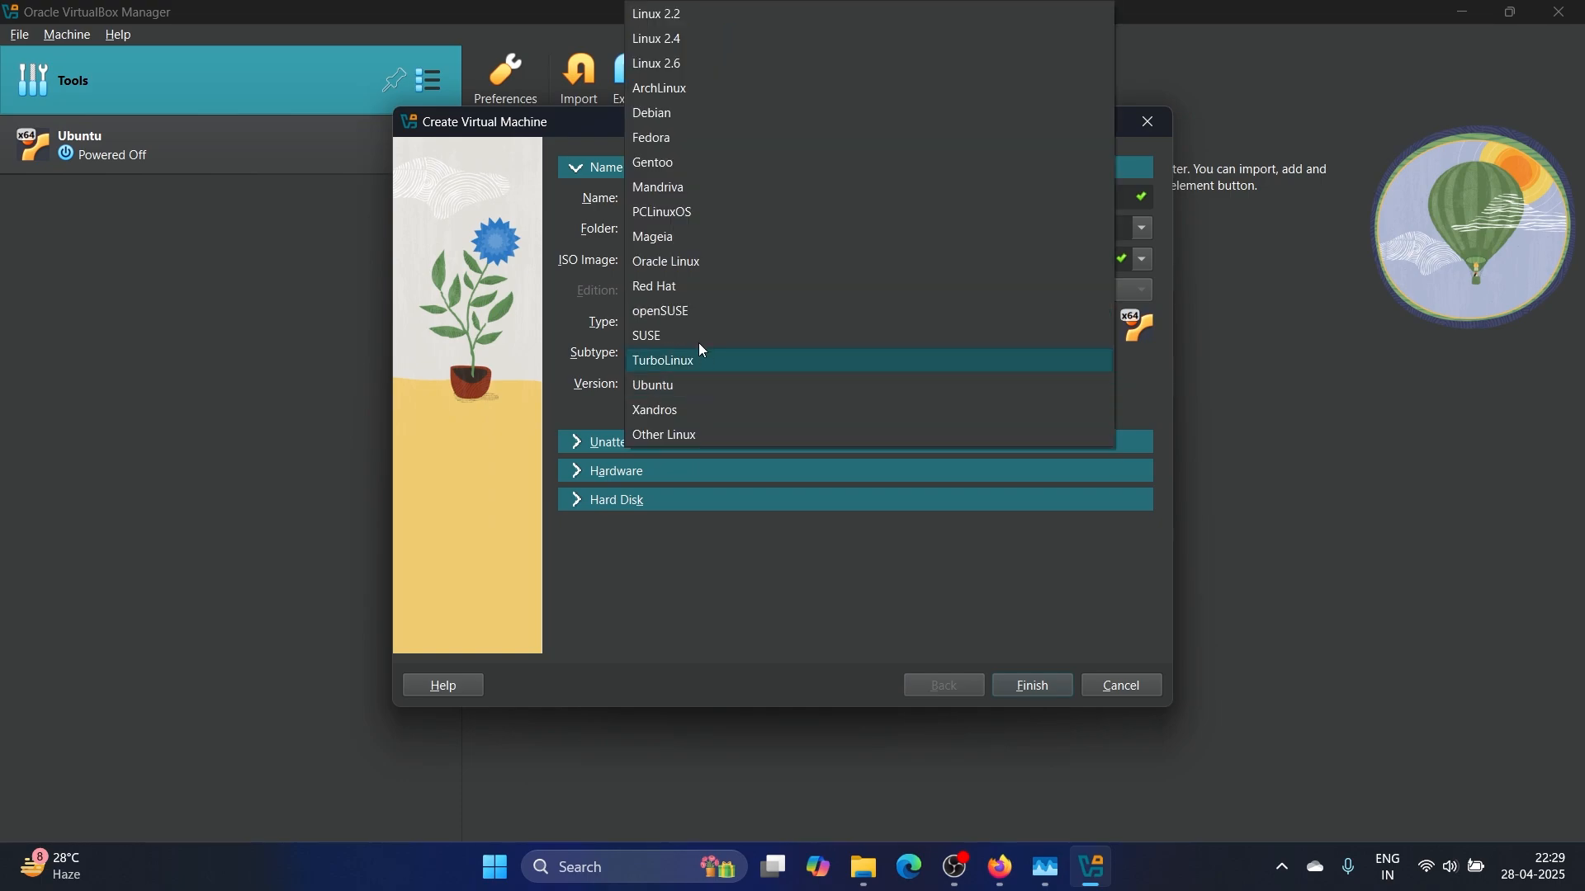
left_click(696, 115)
left_click(733, 385)
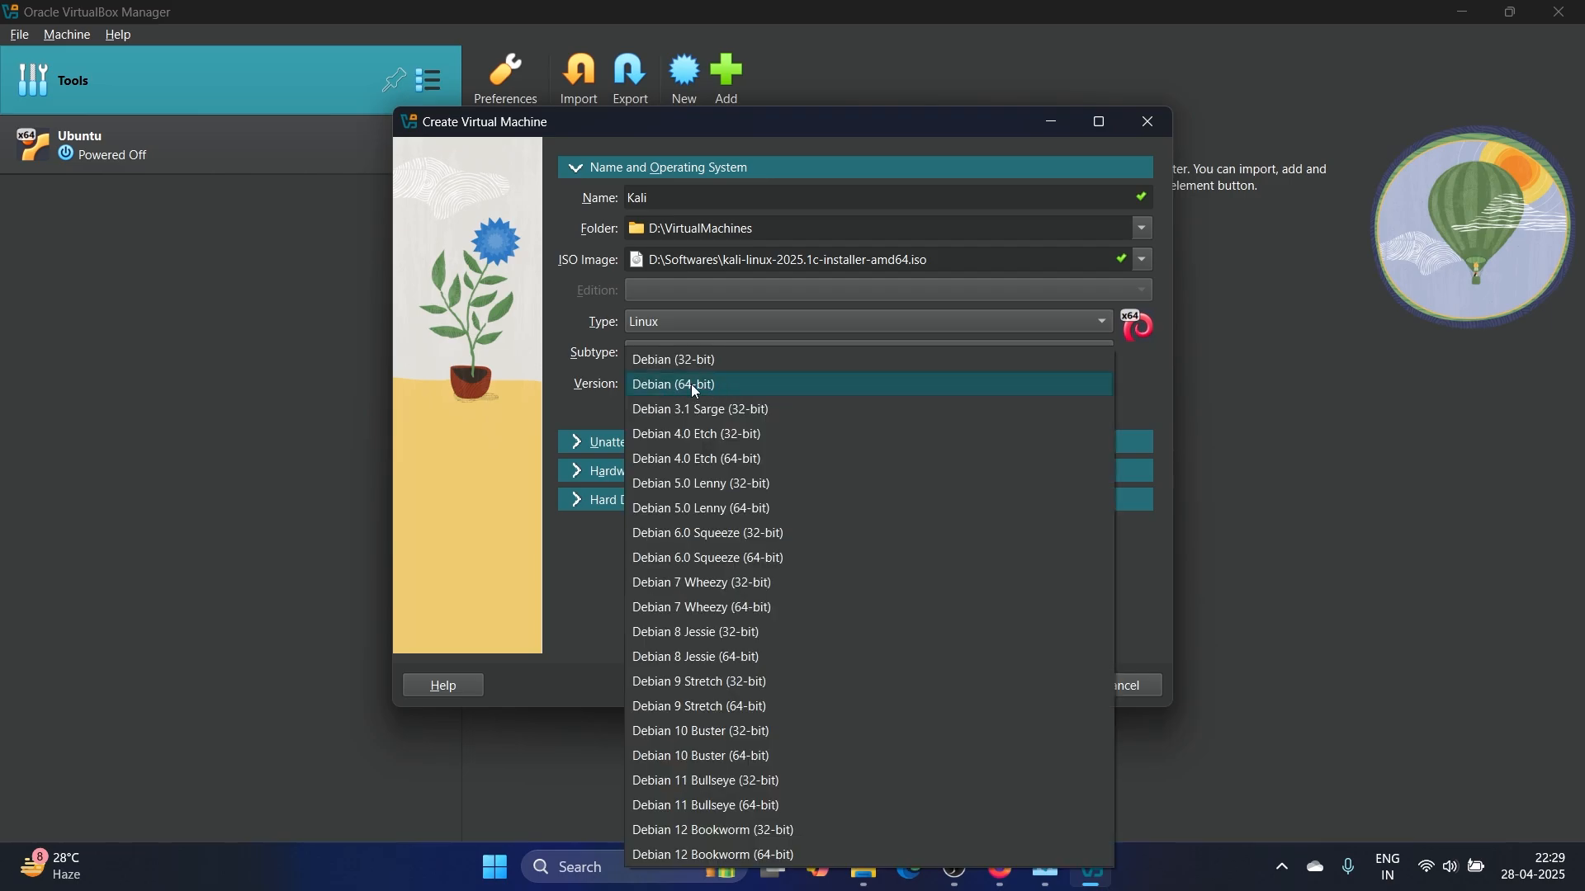
left_click(710, 383)
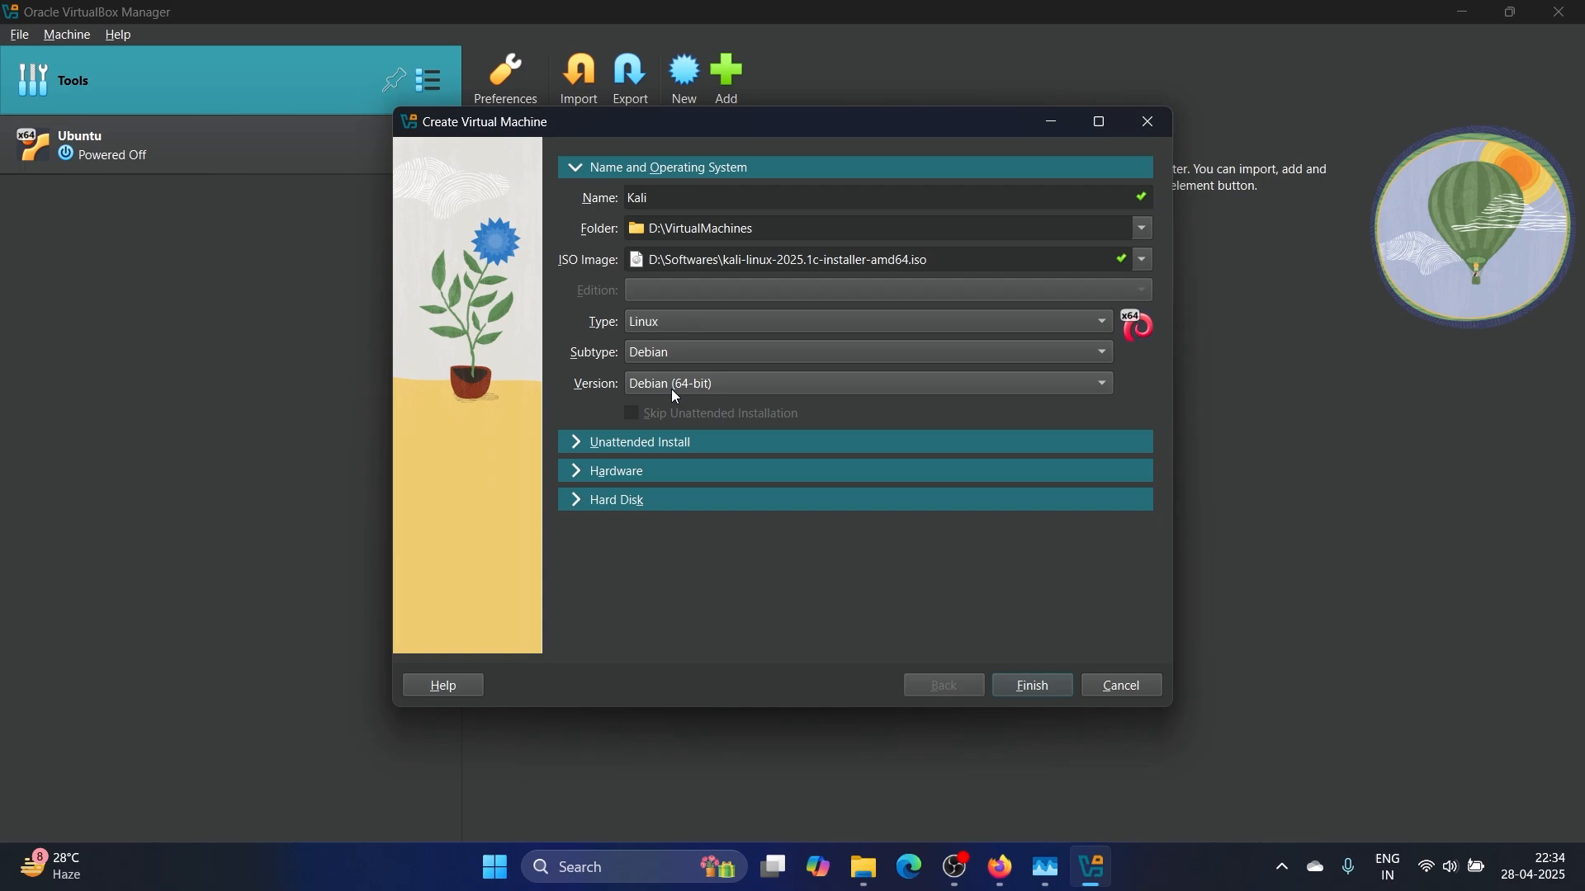
left_click(582, 473)
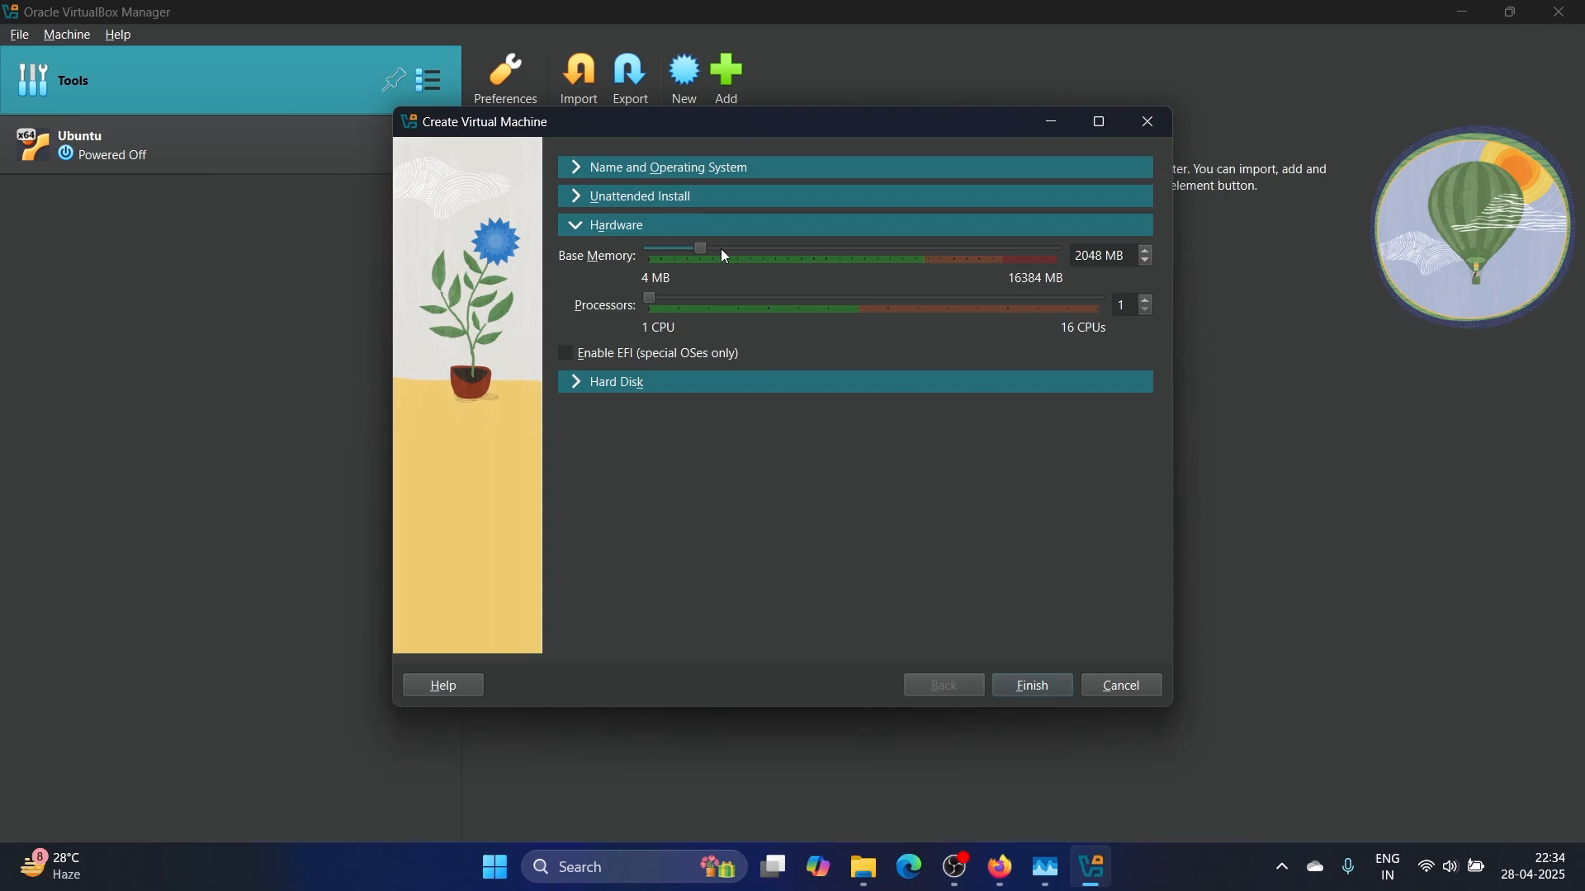
Raise the Kali VM's base memory to 8192 MB and expand the Hard Disk section
left_click_drag(703, 251, 858, 257)
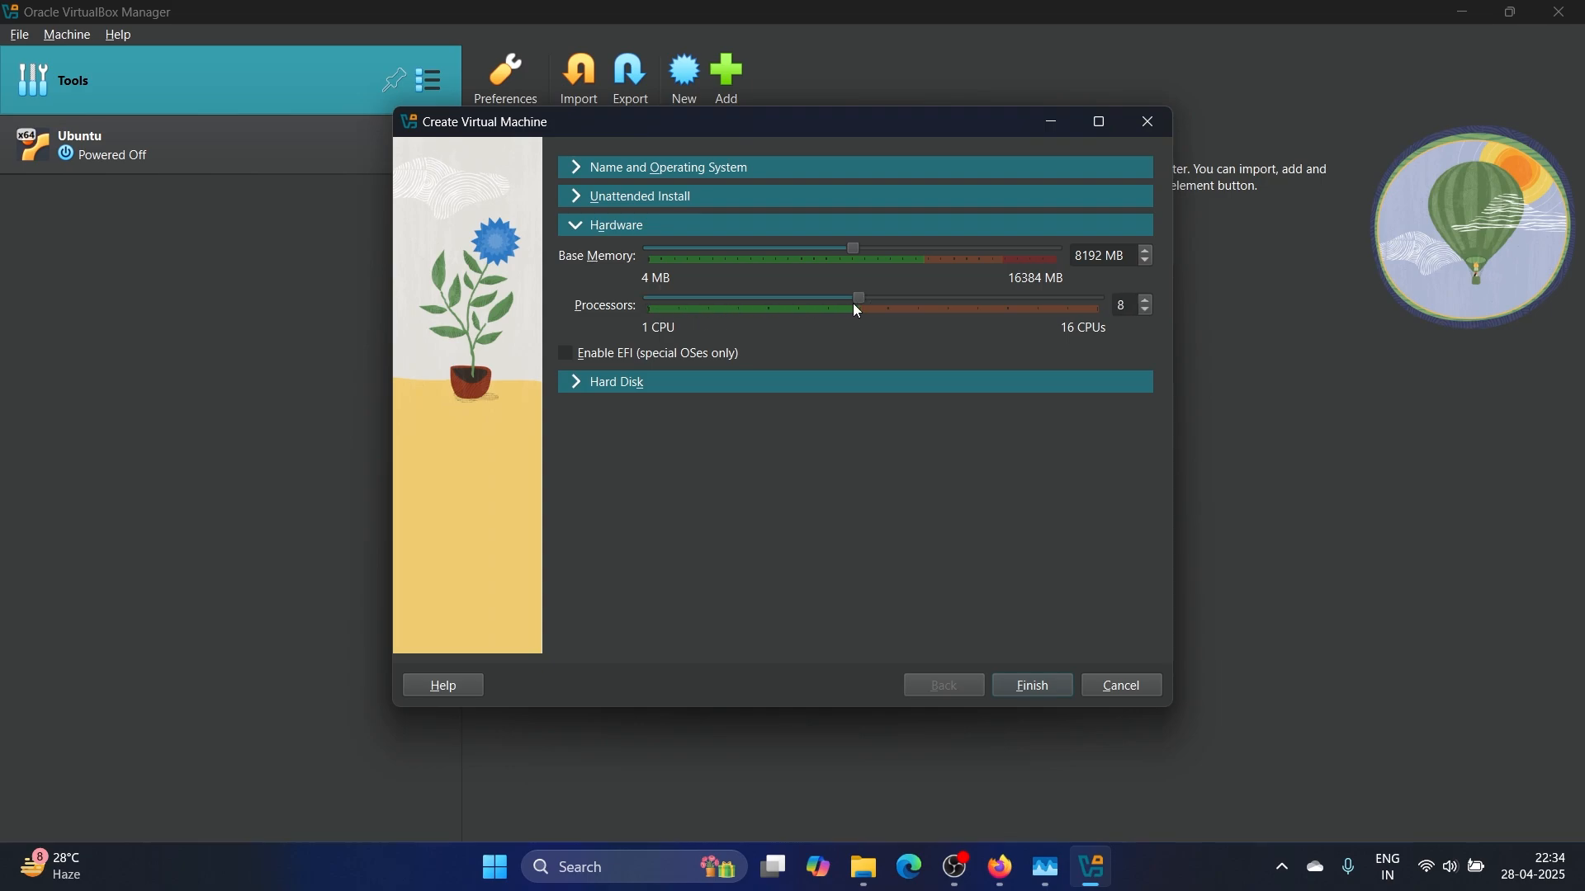
left_click(578, 390)
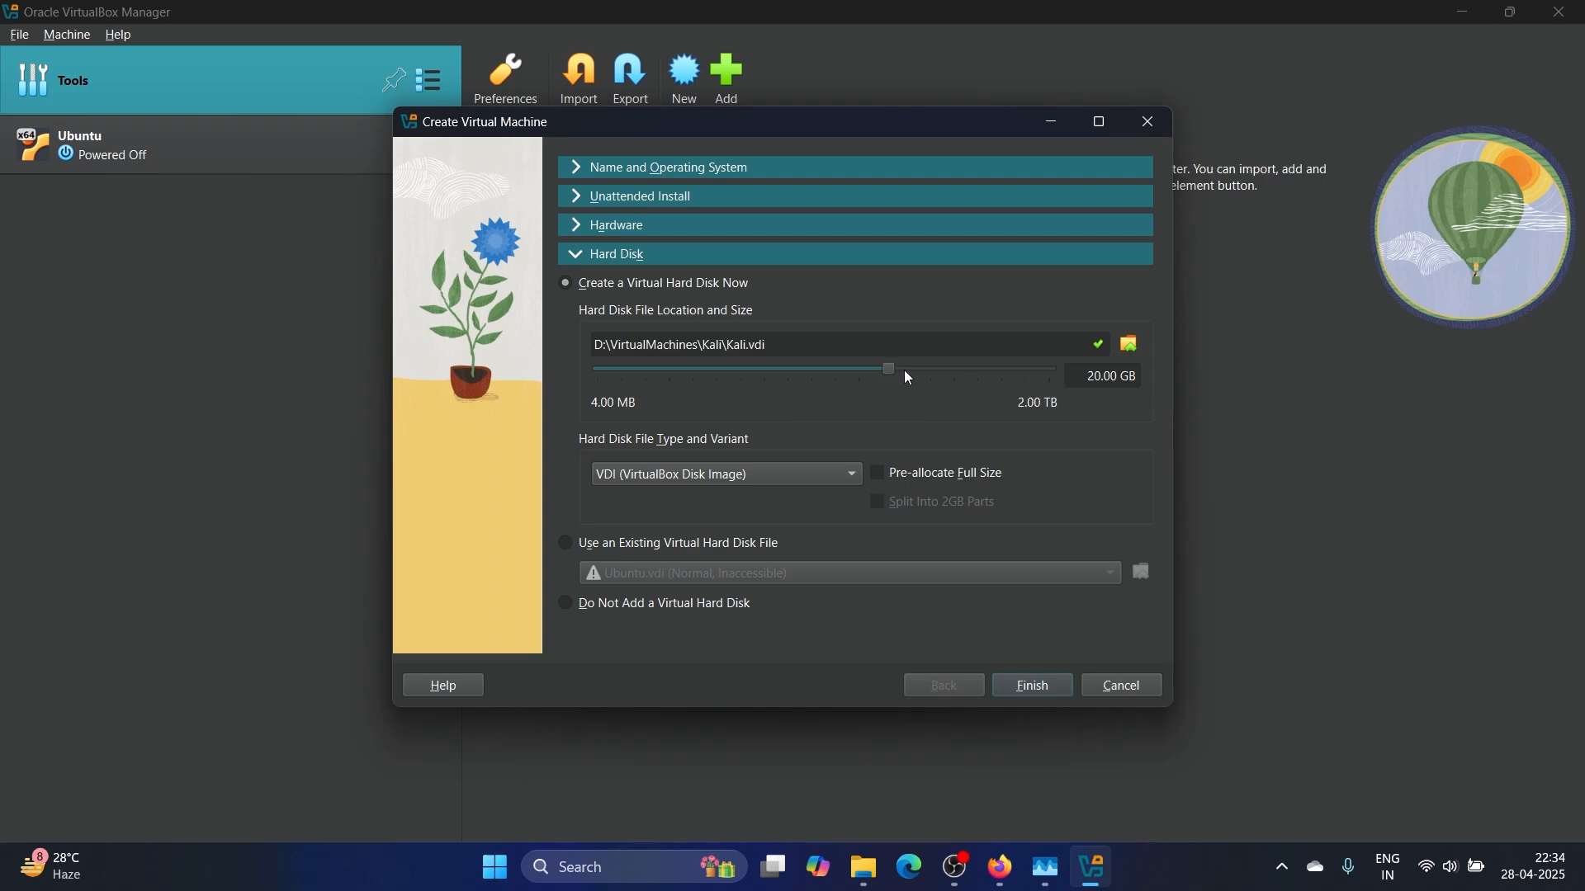
Give the Kali VM a 30 GB VDI virtual disk and finish creating it
left_click_drag(892, 370, 897, 371)
left_click_drag(1128, 380, 914, 374)
type("3")
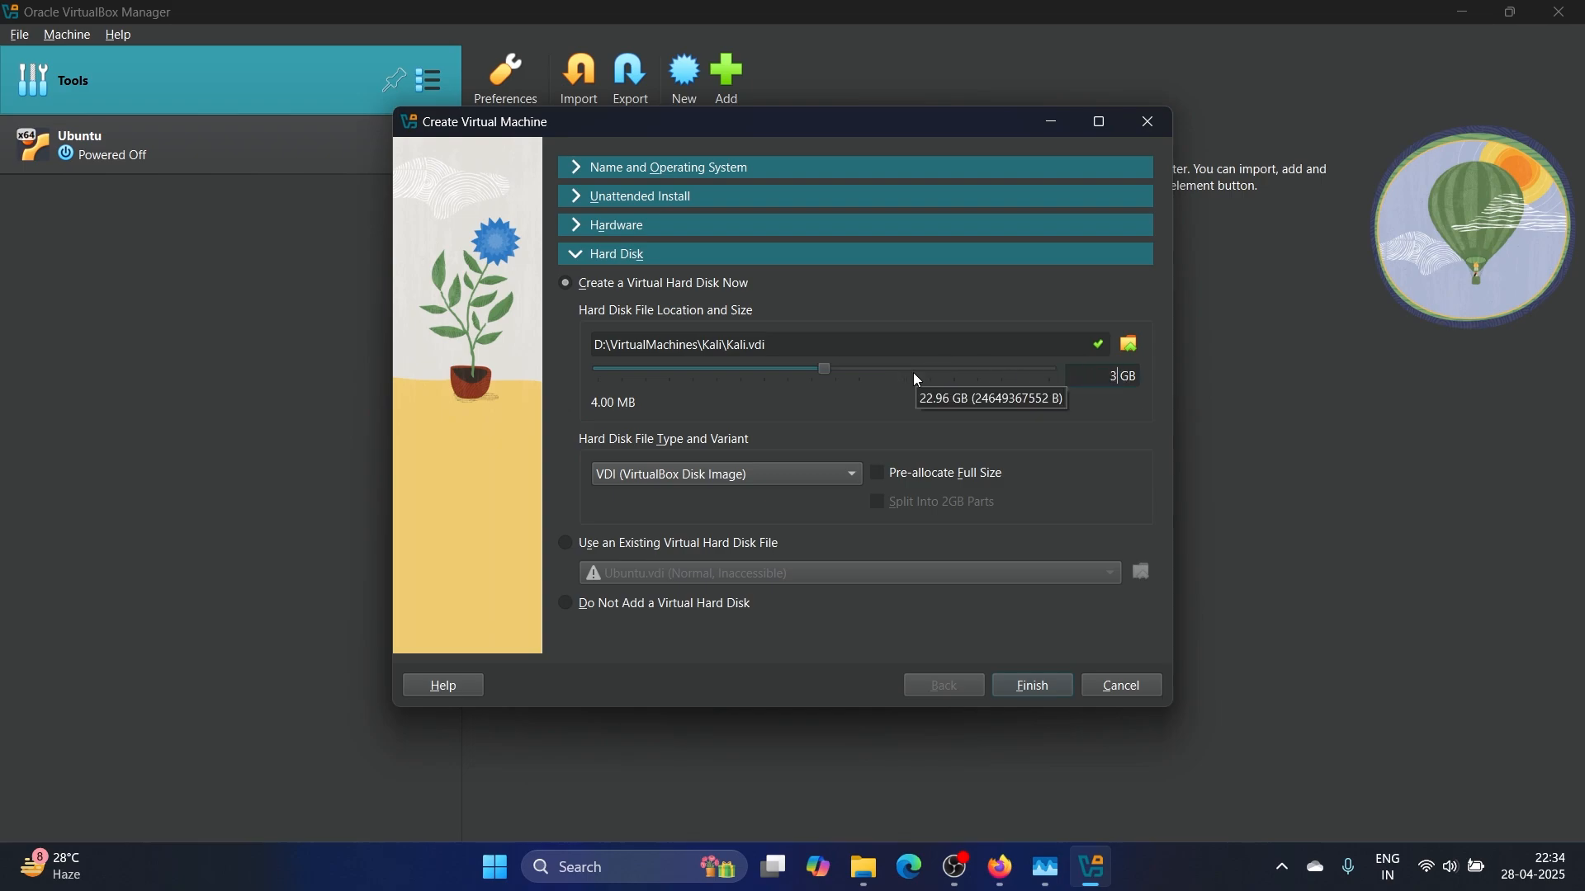
type("0")
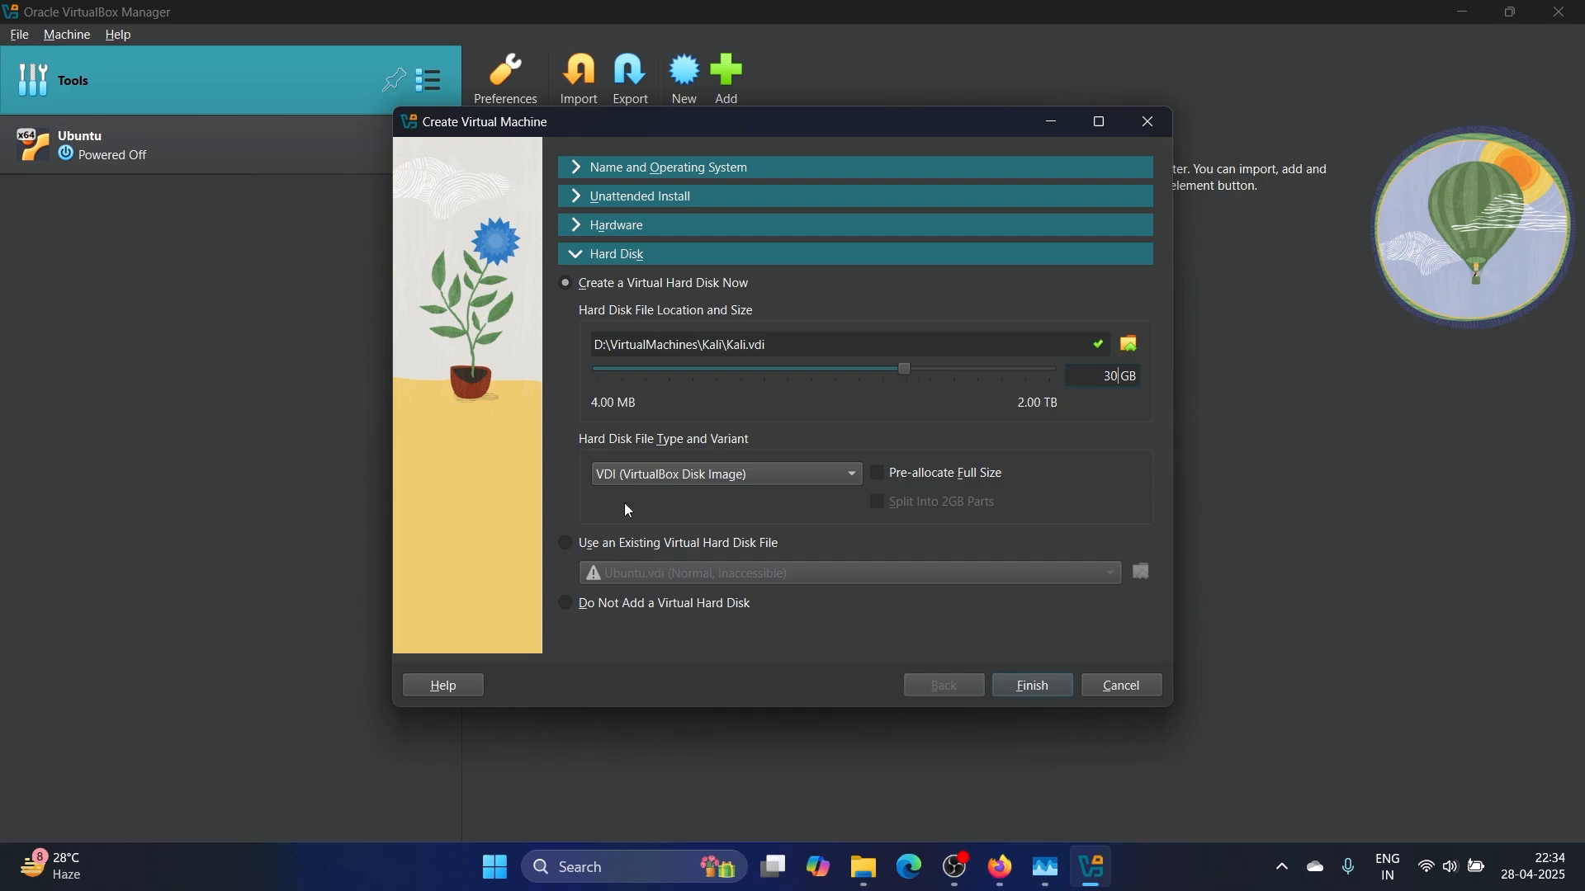
left_click(782, 479)
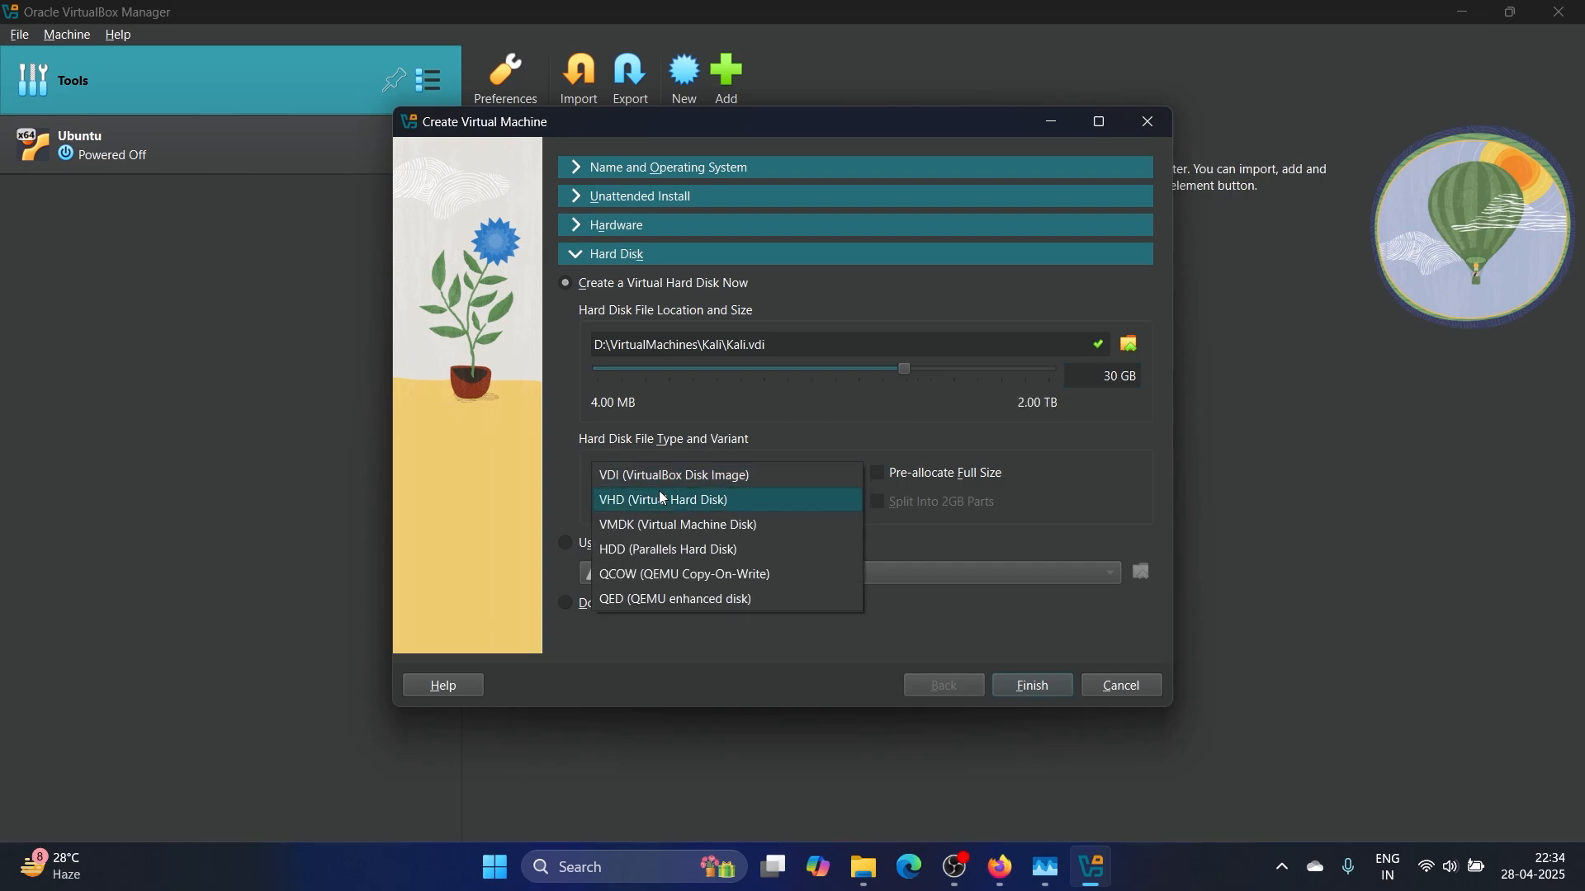
left_click(721, 475)
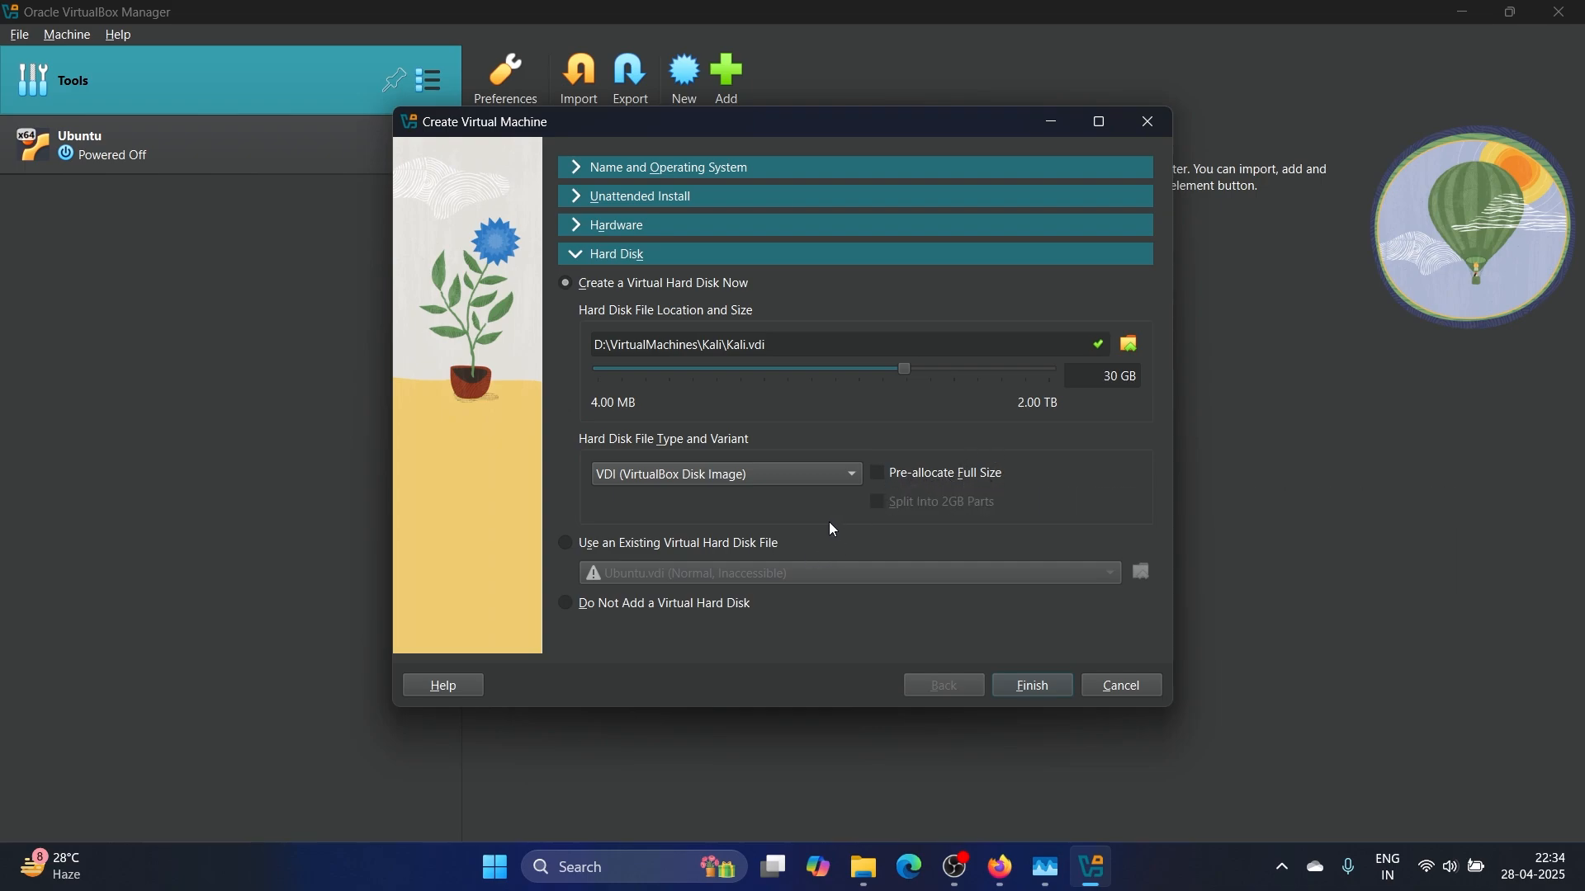
left_click(1027, 688)
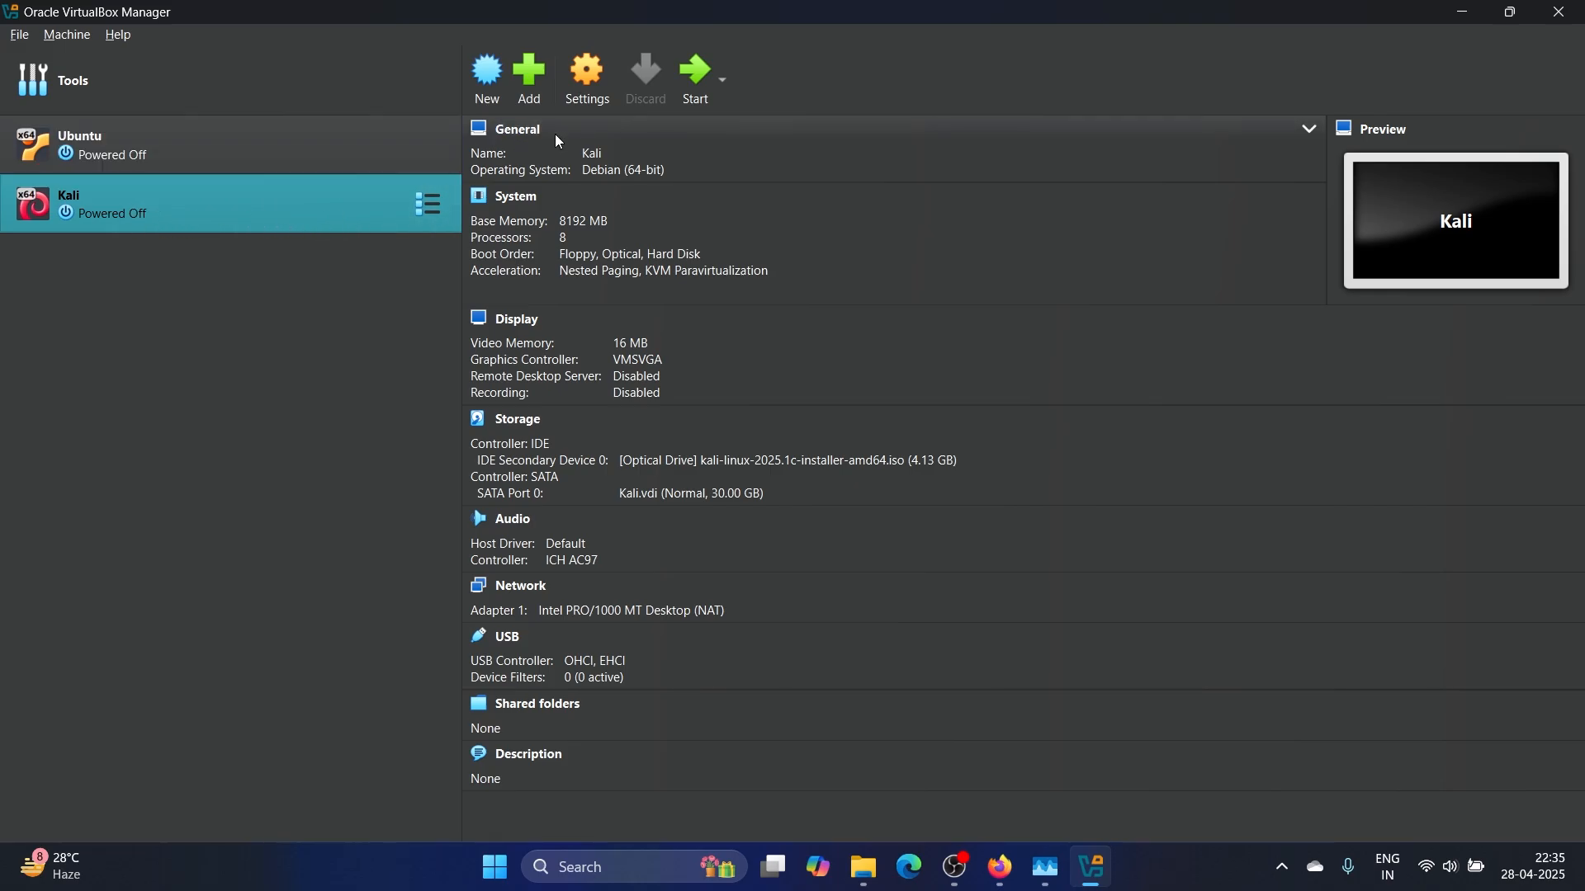
In Kali's settings, set Shared Clipboard and Drag'n'Drop to Bidirectional, then go to Display
left_click(588, 74)
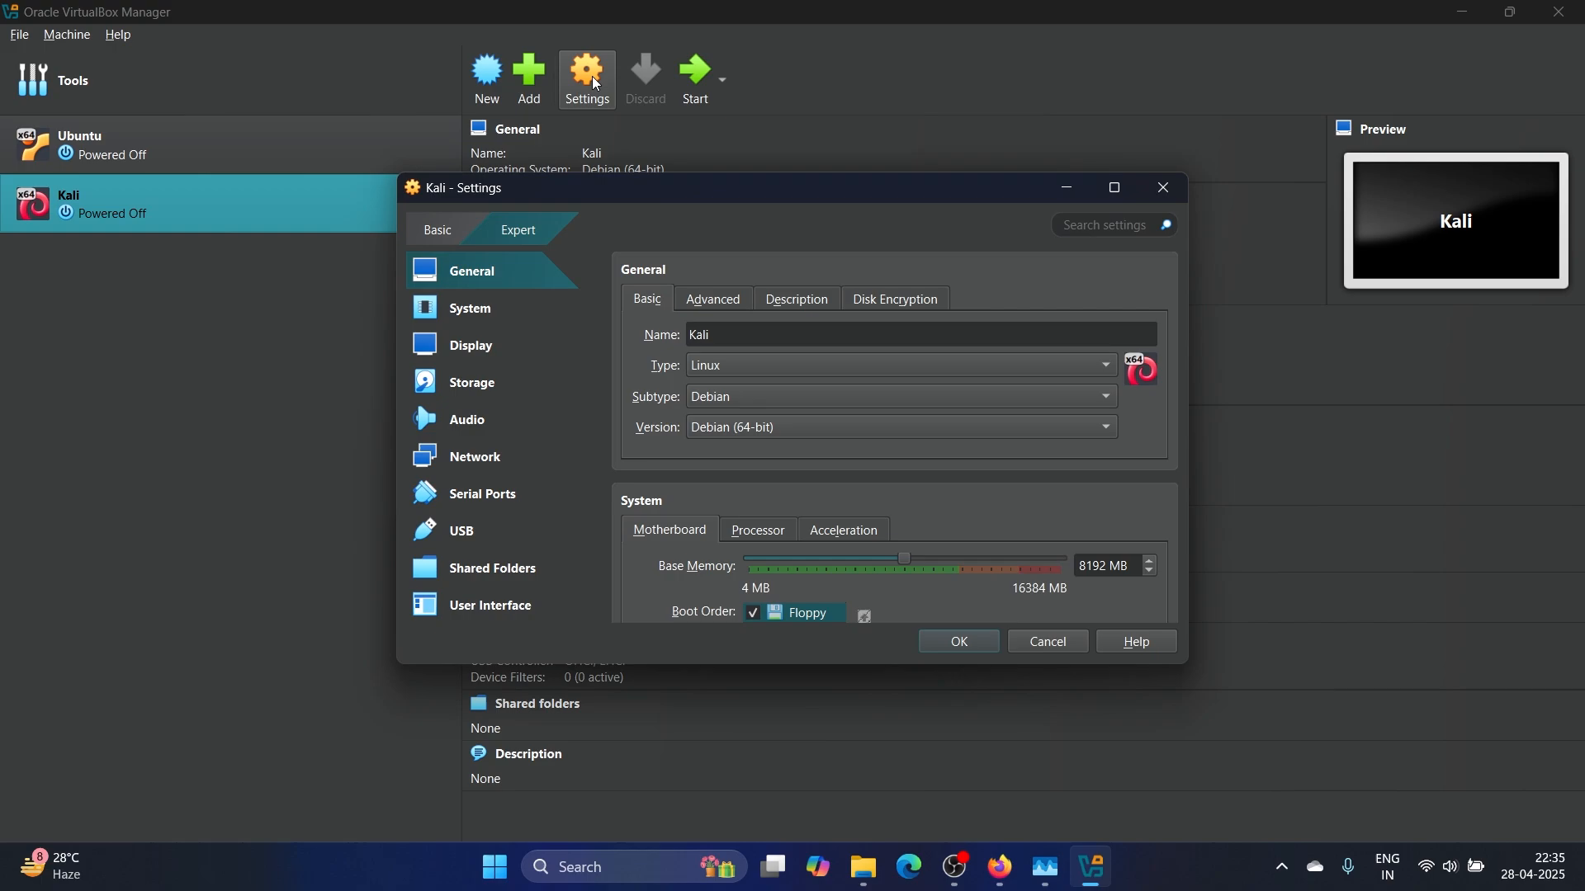
left_click(713, 302)
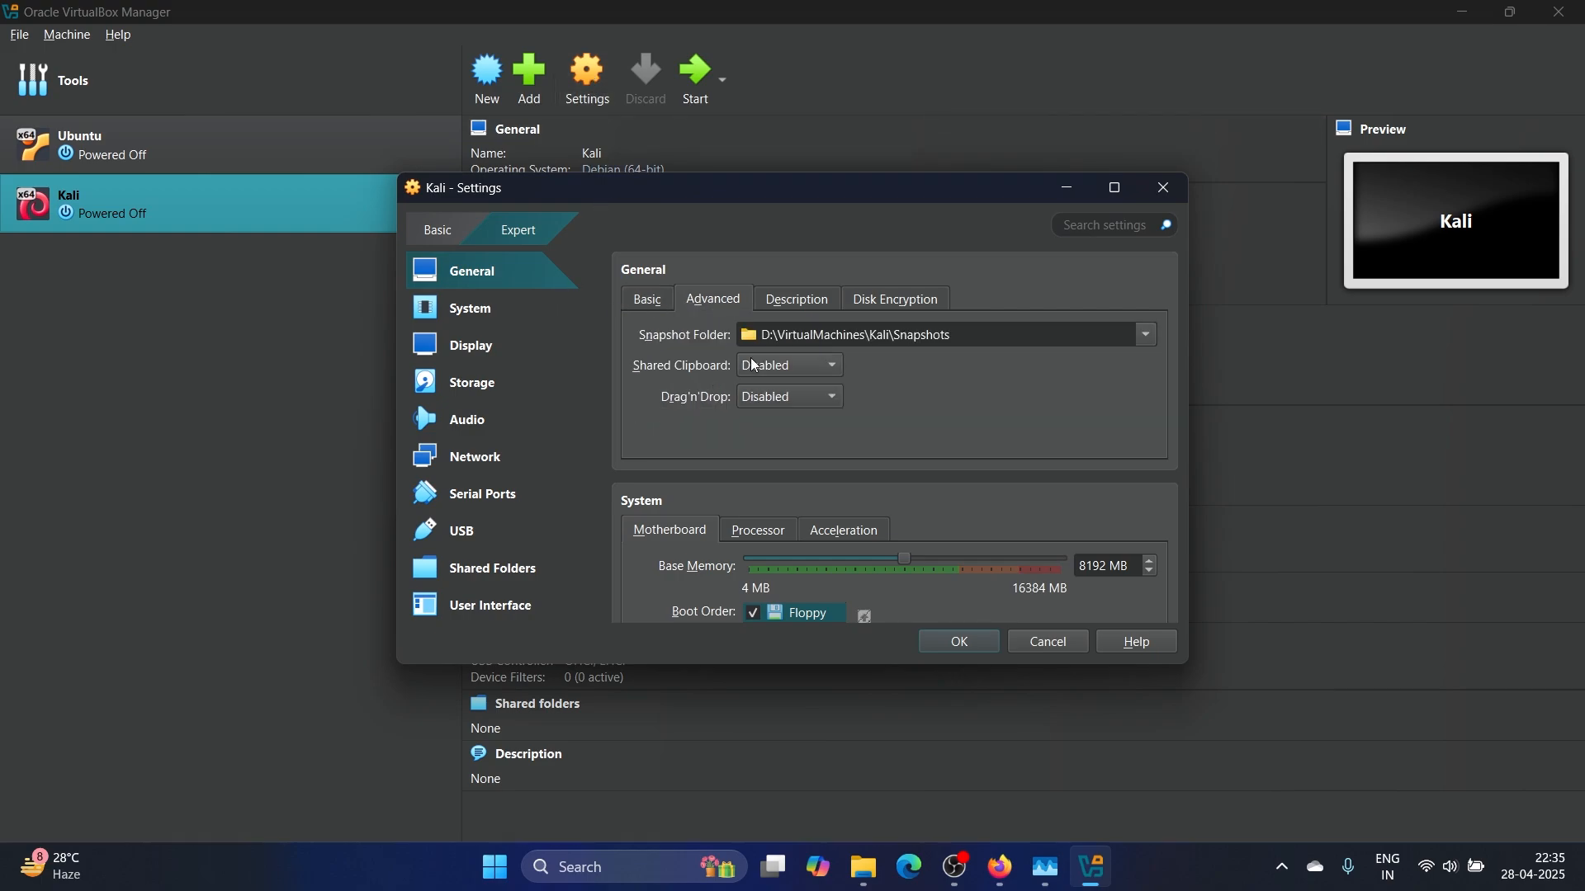
left_click(792, 376)
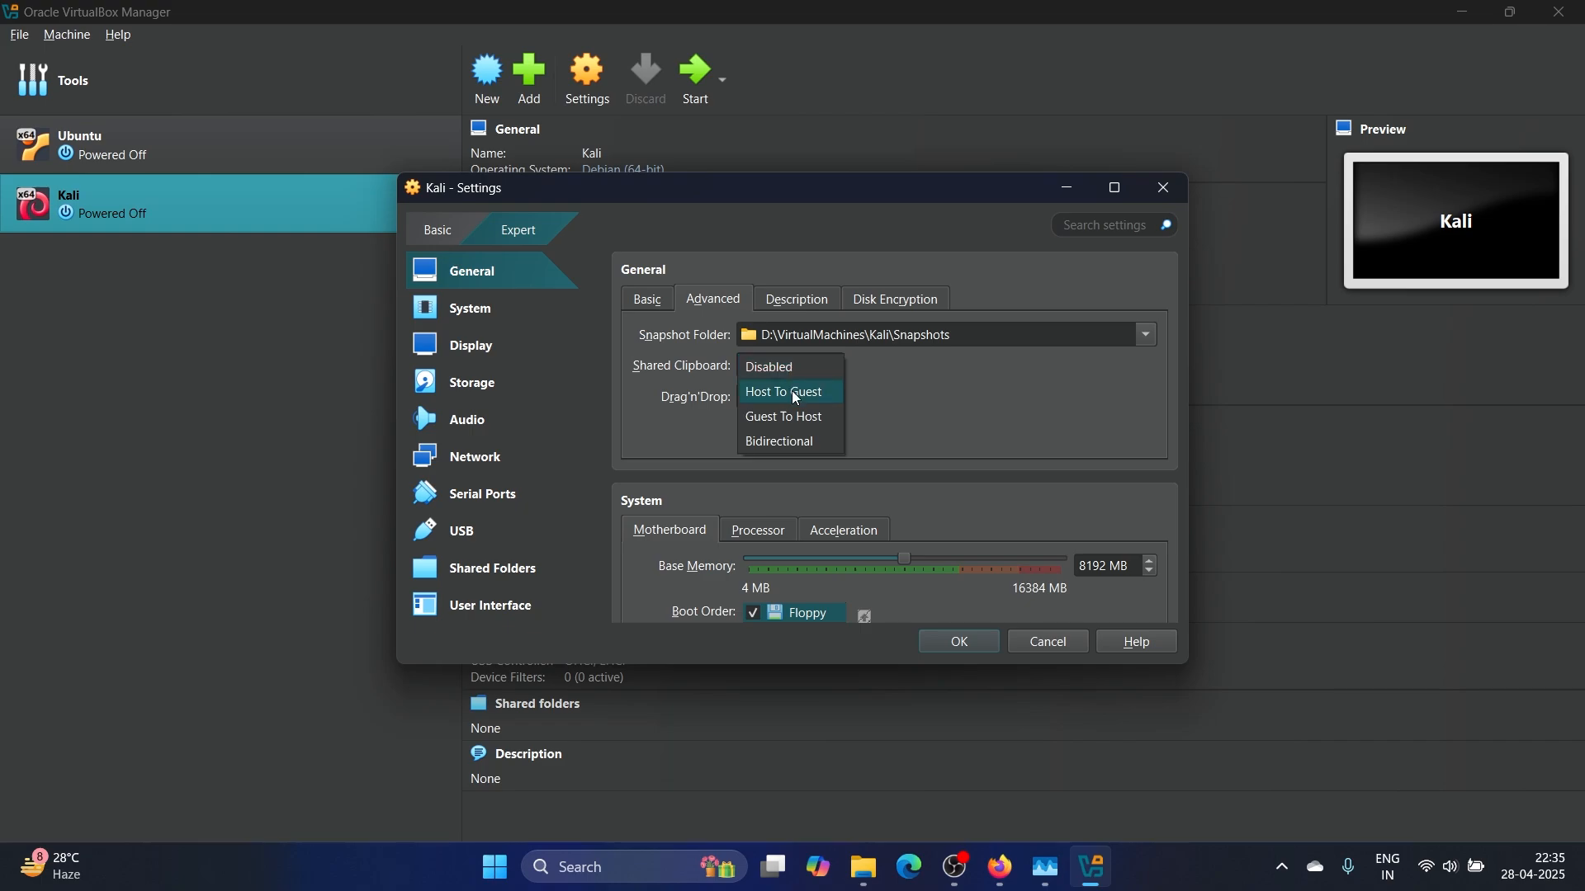
left_click(798, 444)
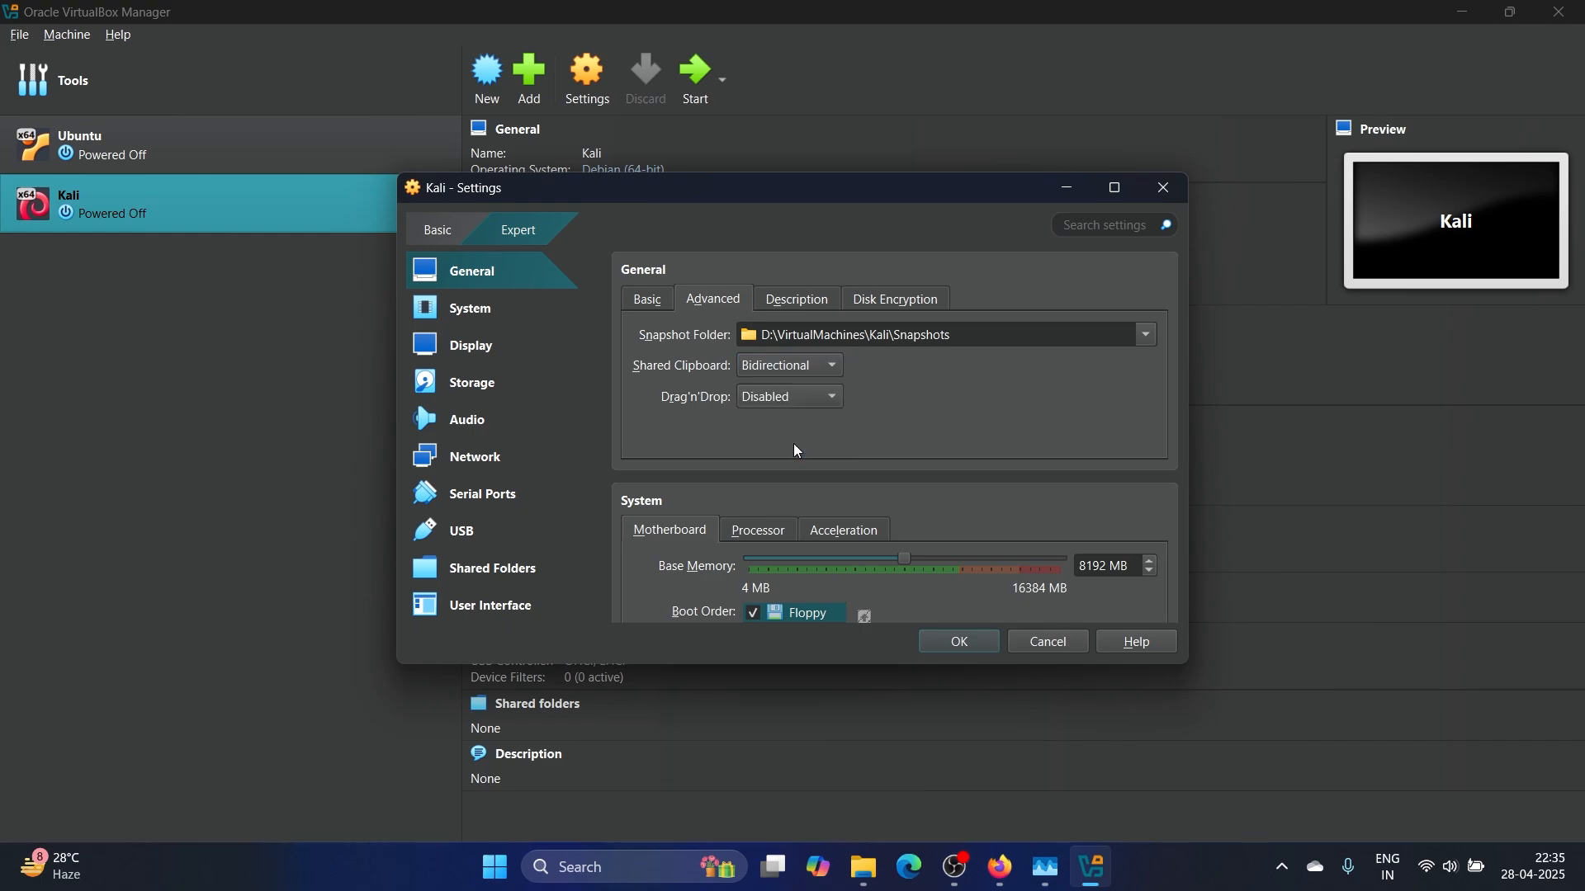
left_click(790, 399)
left_click(791, 472)
left_click(507, 349)
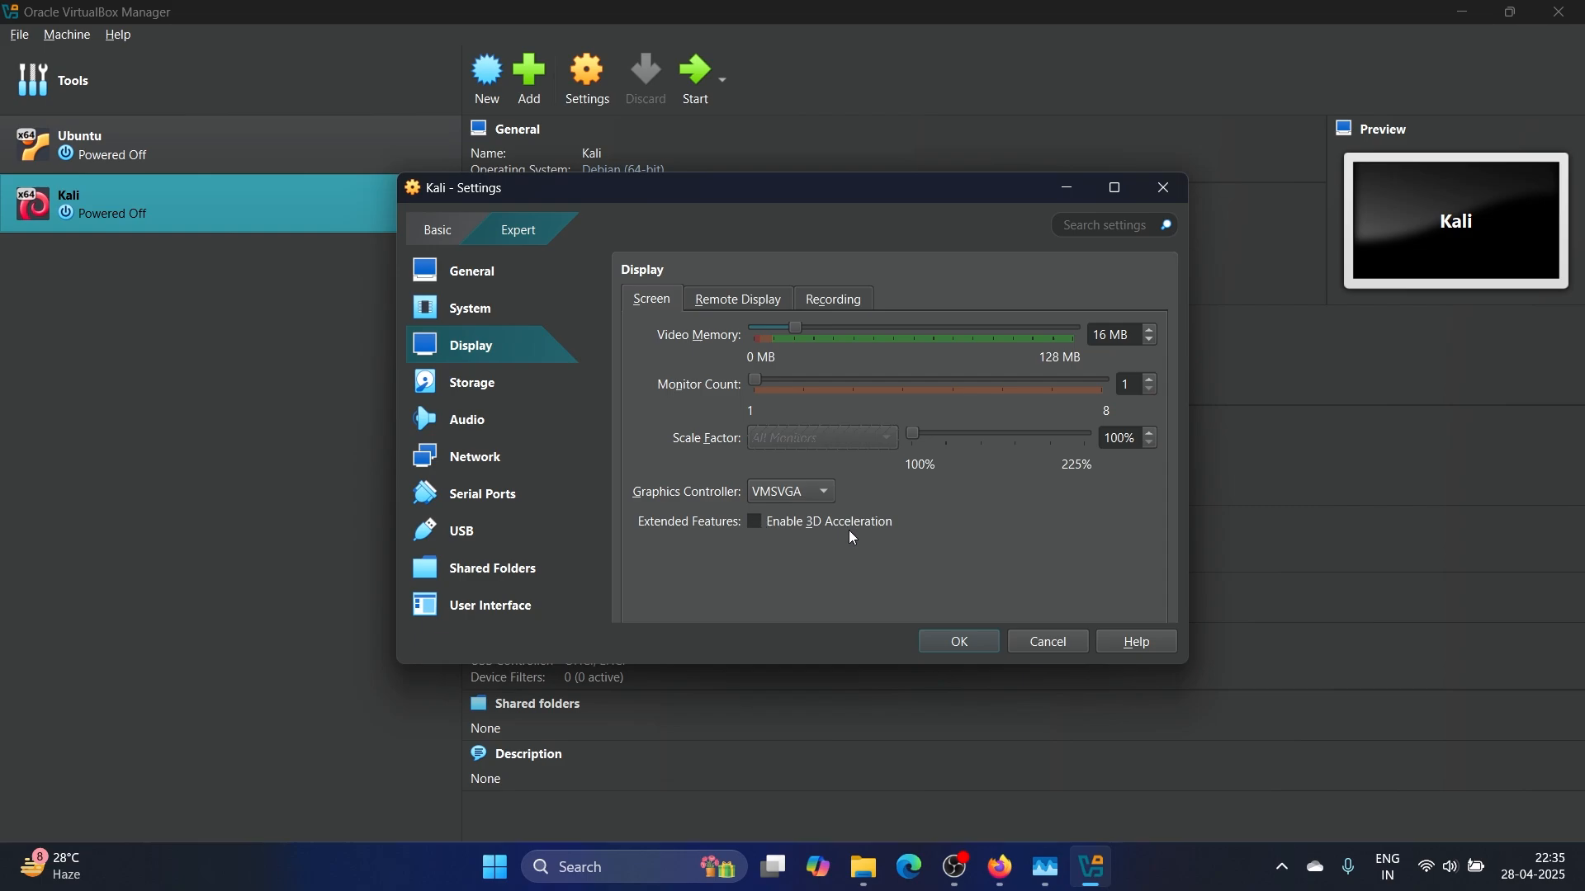
Enable 3D acceleration and set video memory to the 256 MB maximum
left_click(754, 522)
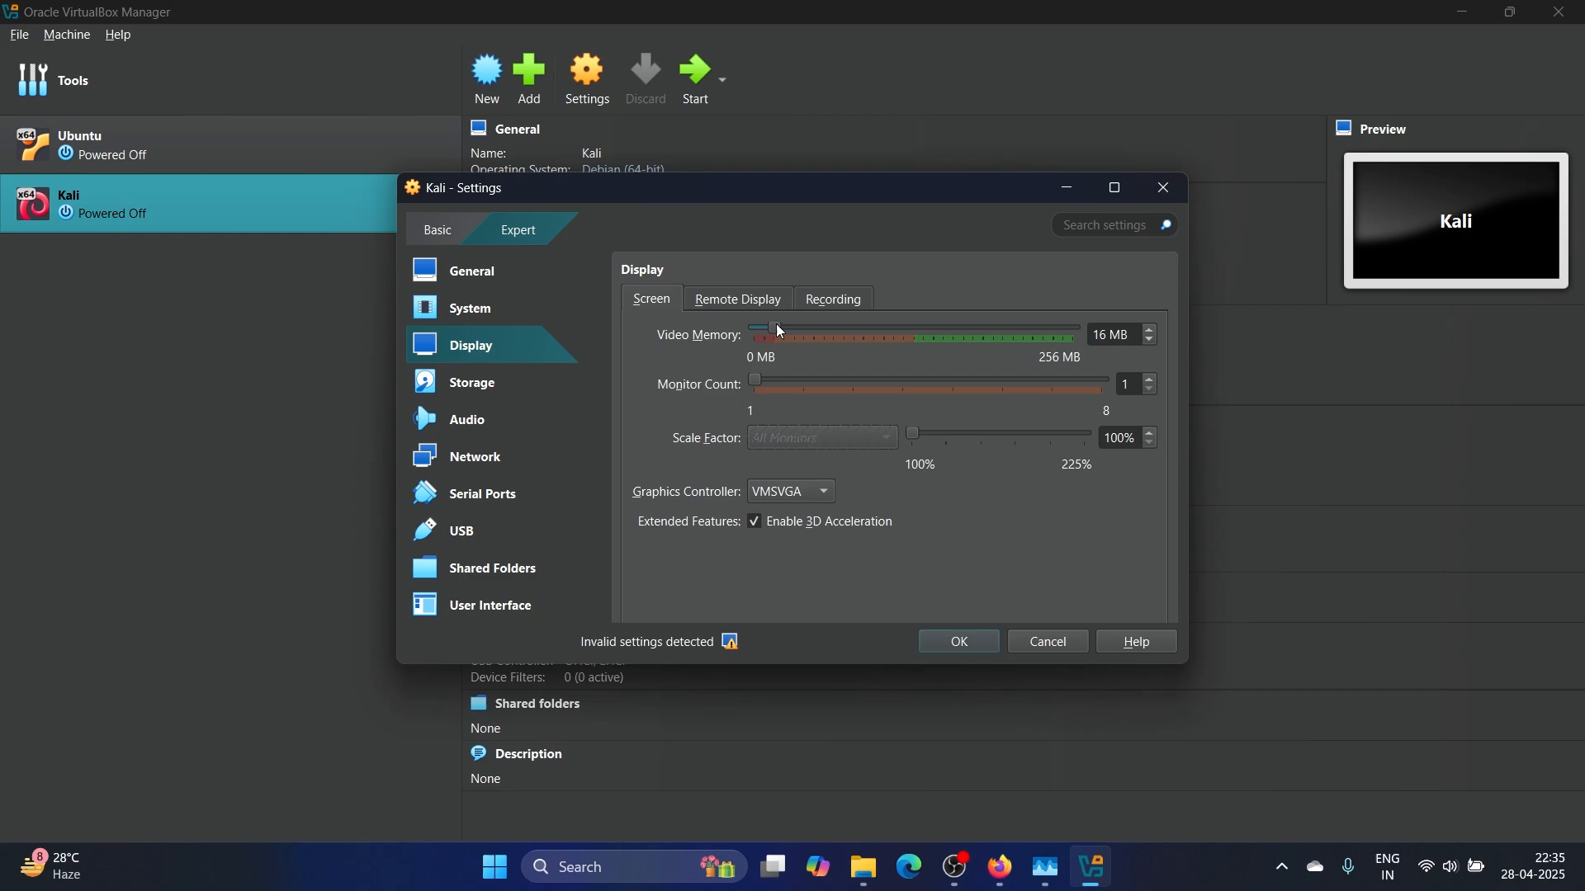
left_click_drag(778, 334, 1075, 334)
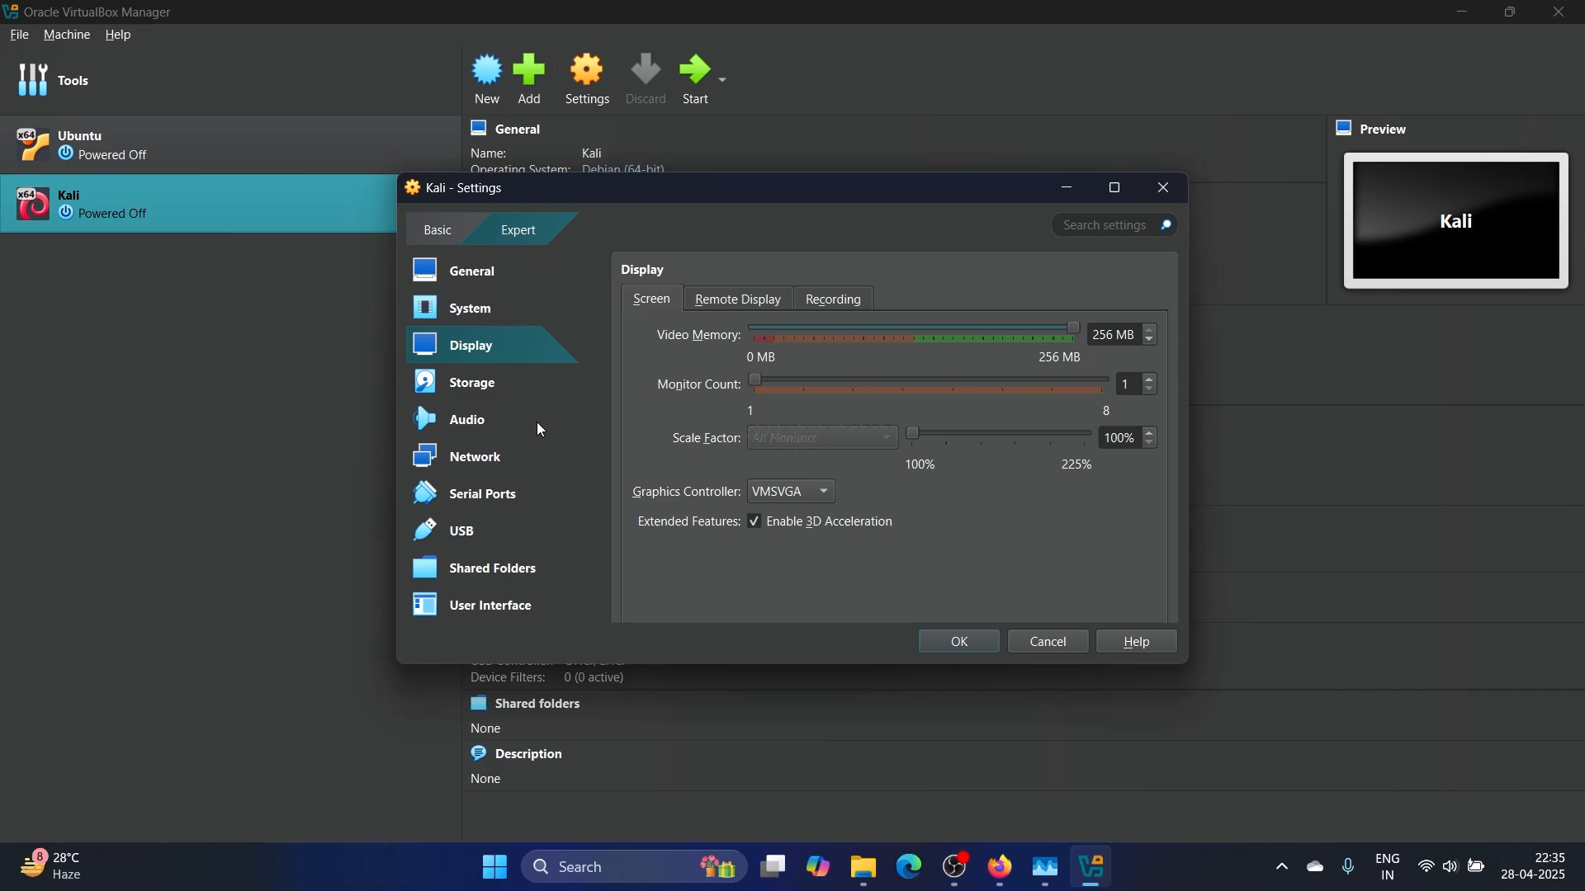
left_click(506, 463)
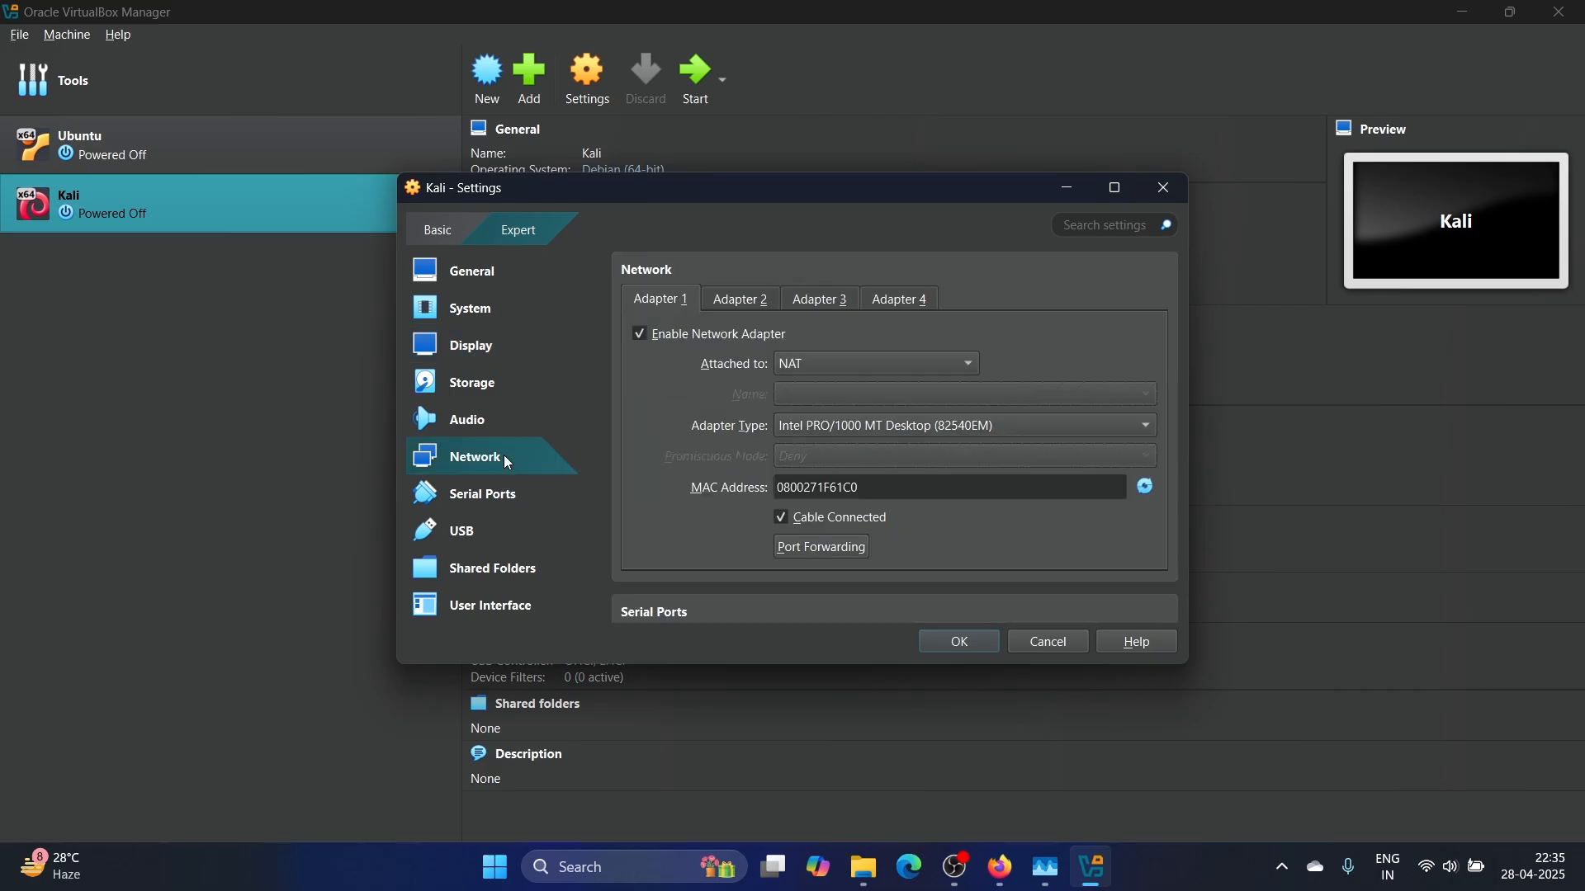
Keep the network adapter on NAT, choose the USB 3.0 (xHCI) controller, and save settings
left_click(875, 363)
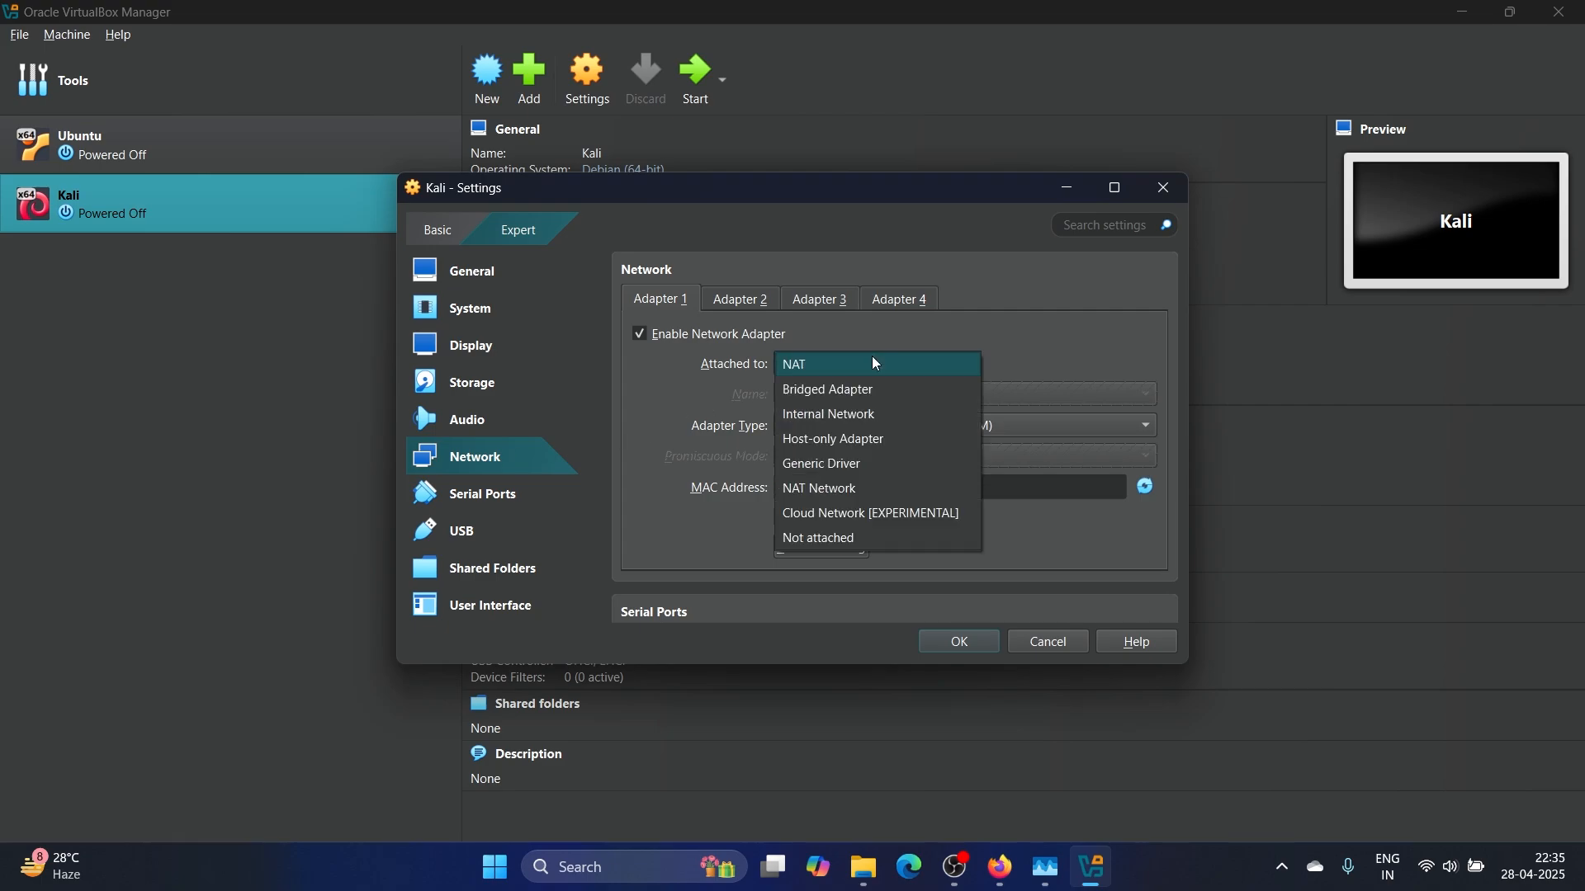
left_click(832, 369)
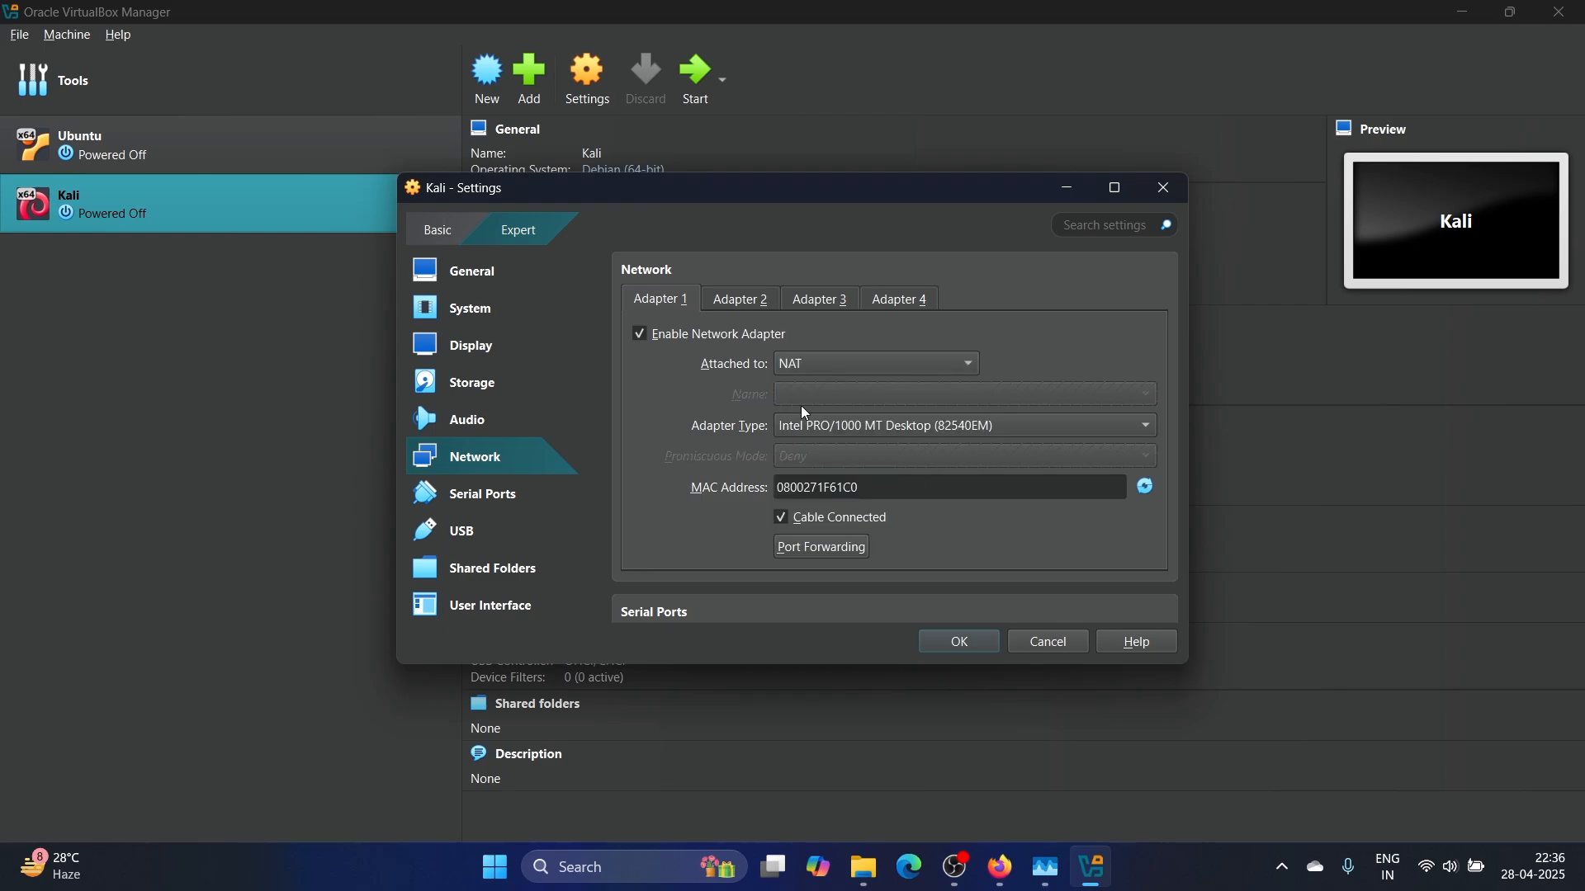
left_click(487, 529)
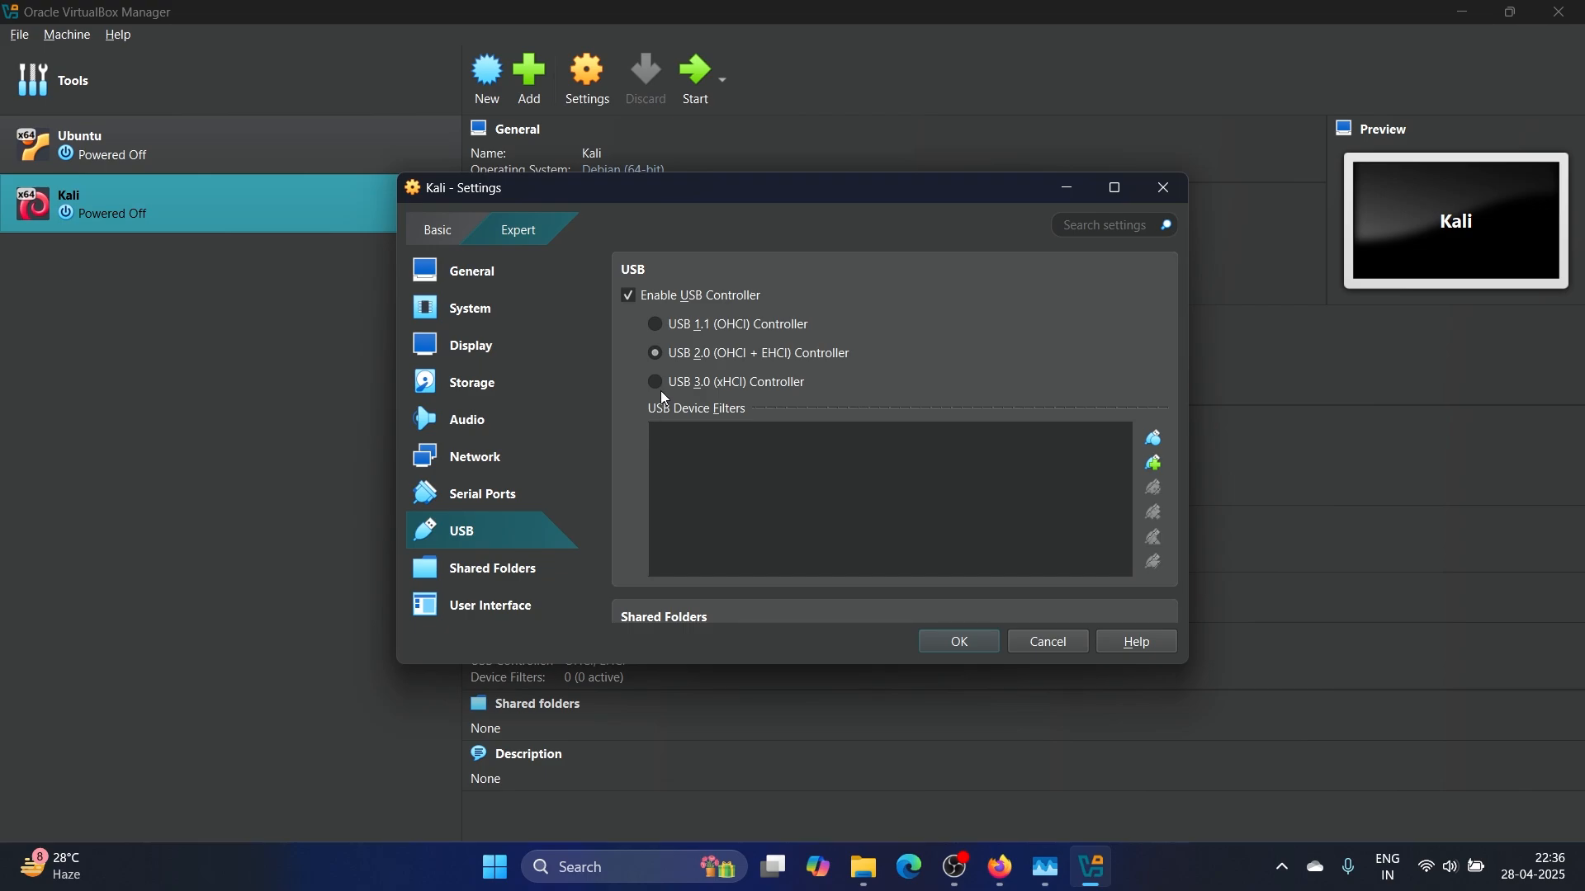
left_click(663, 390)
left_click(974, 648)
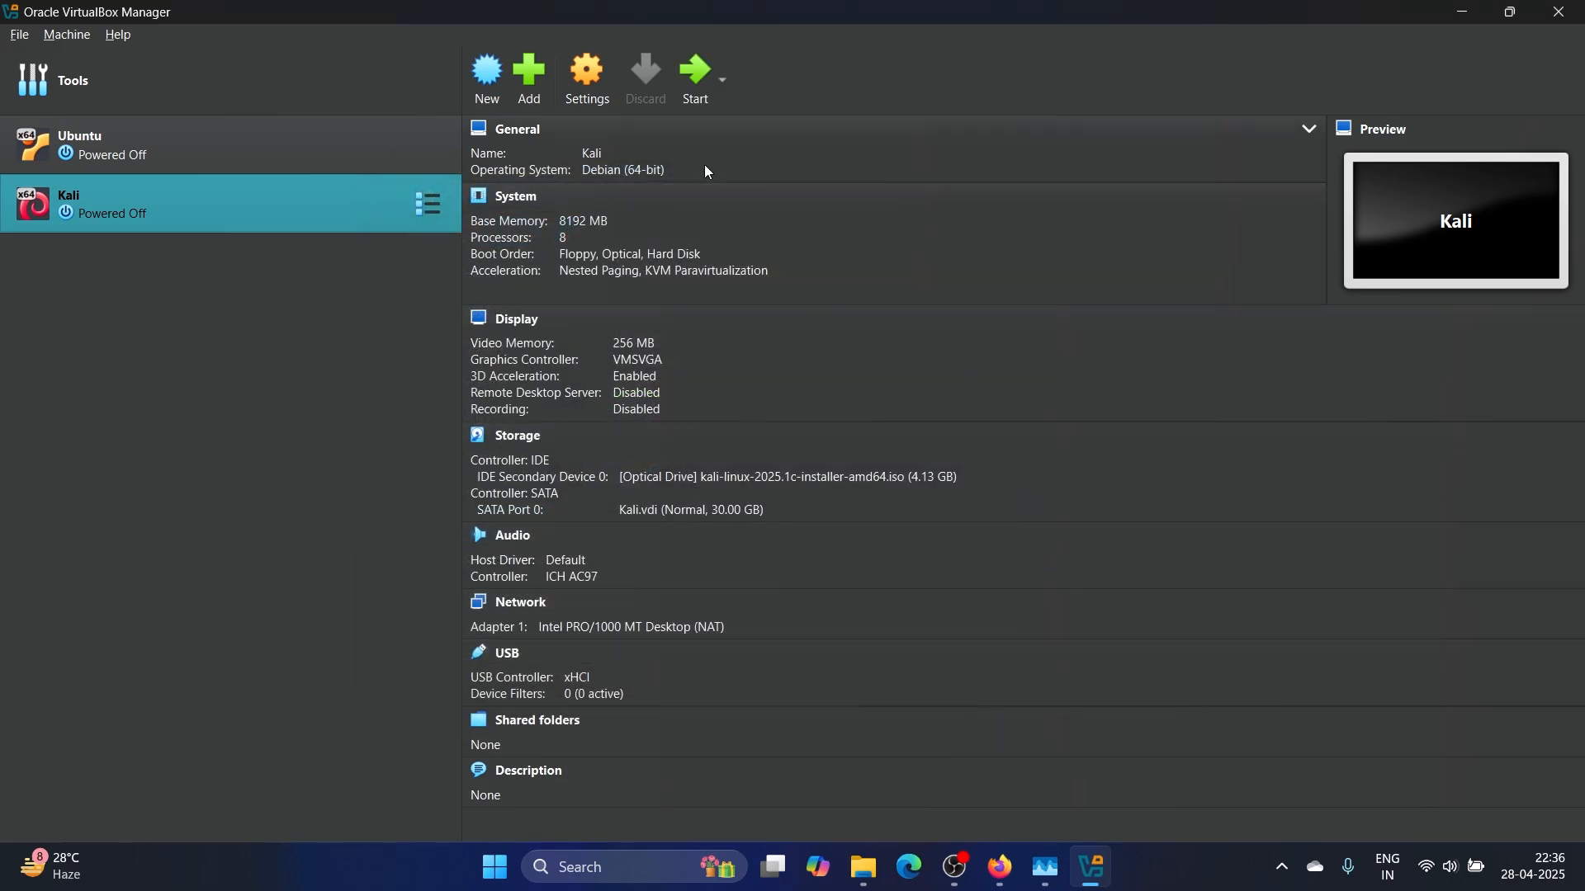
Start the Kali virtual machine from the Manager toolbar
left_click(699, 71)
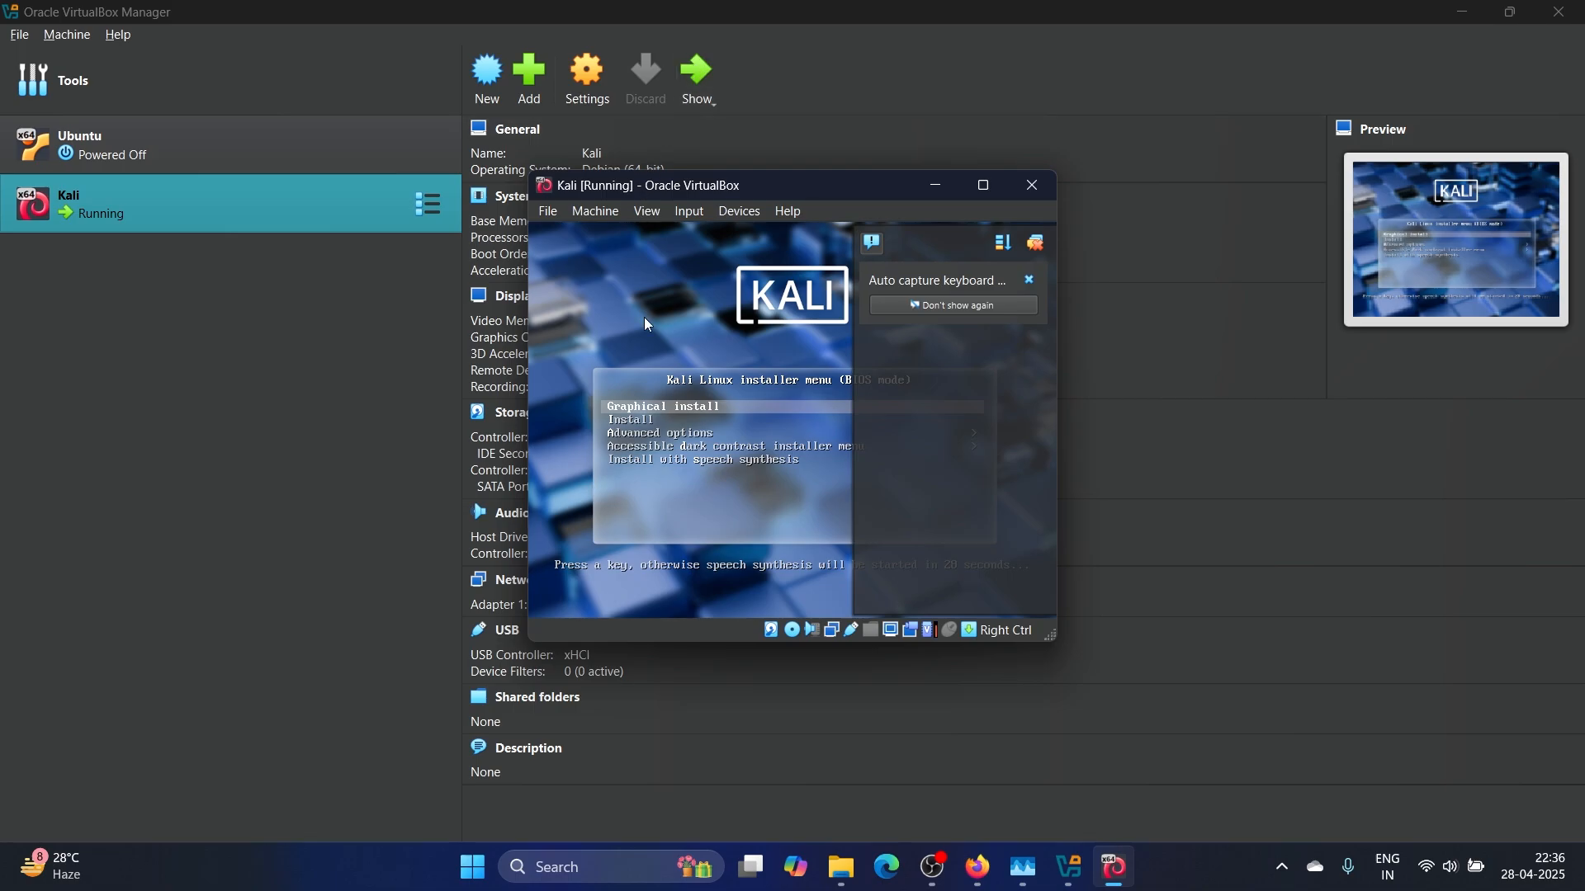
Maximize the Kali VM window and launch Graphical install from the boot menu
left_click(984, 187)
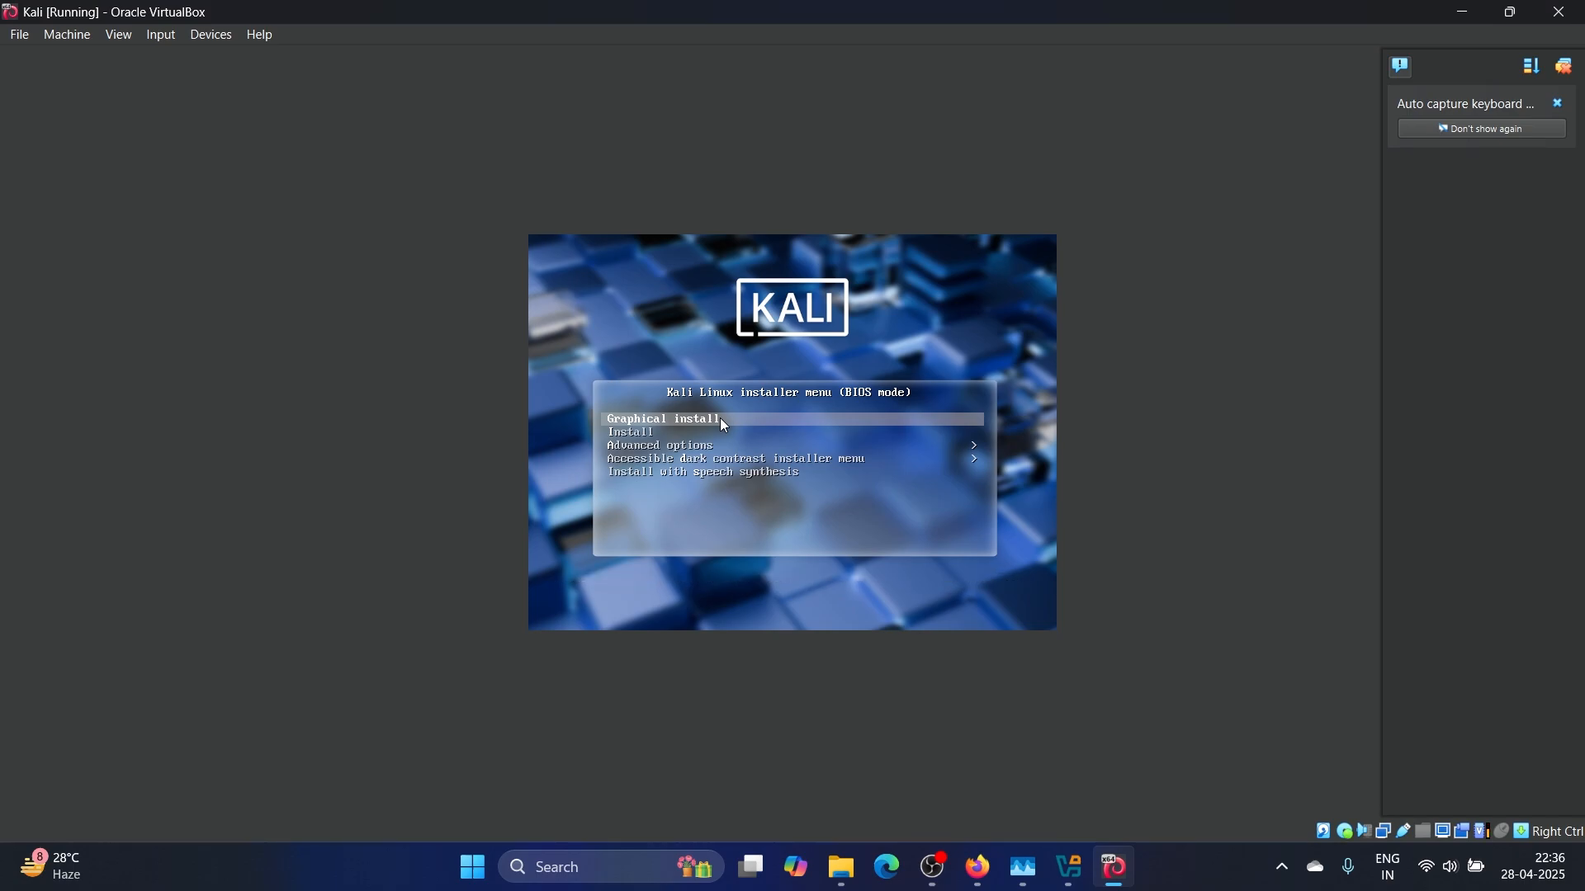
key("Return")
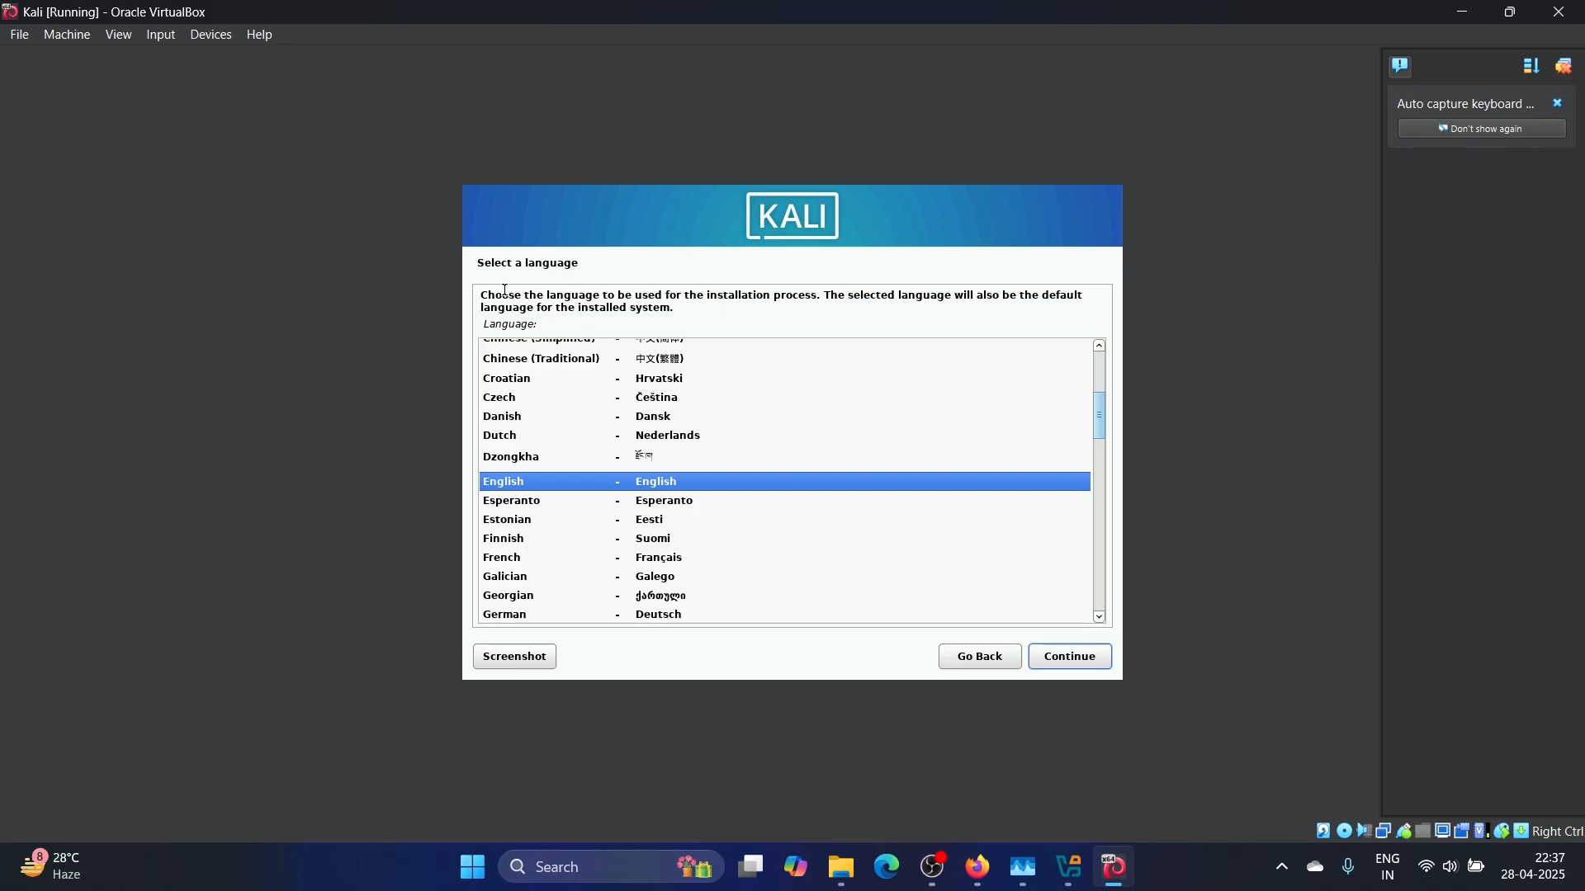
Choose English as the language, India as the location, and the American English keymap
left_click(1081, 662)
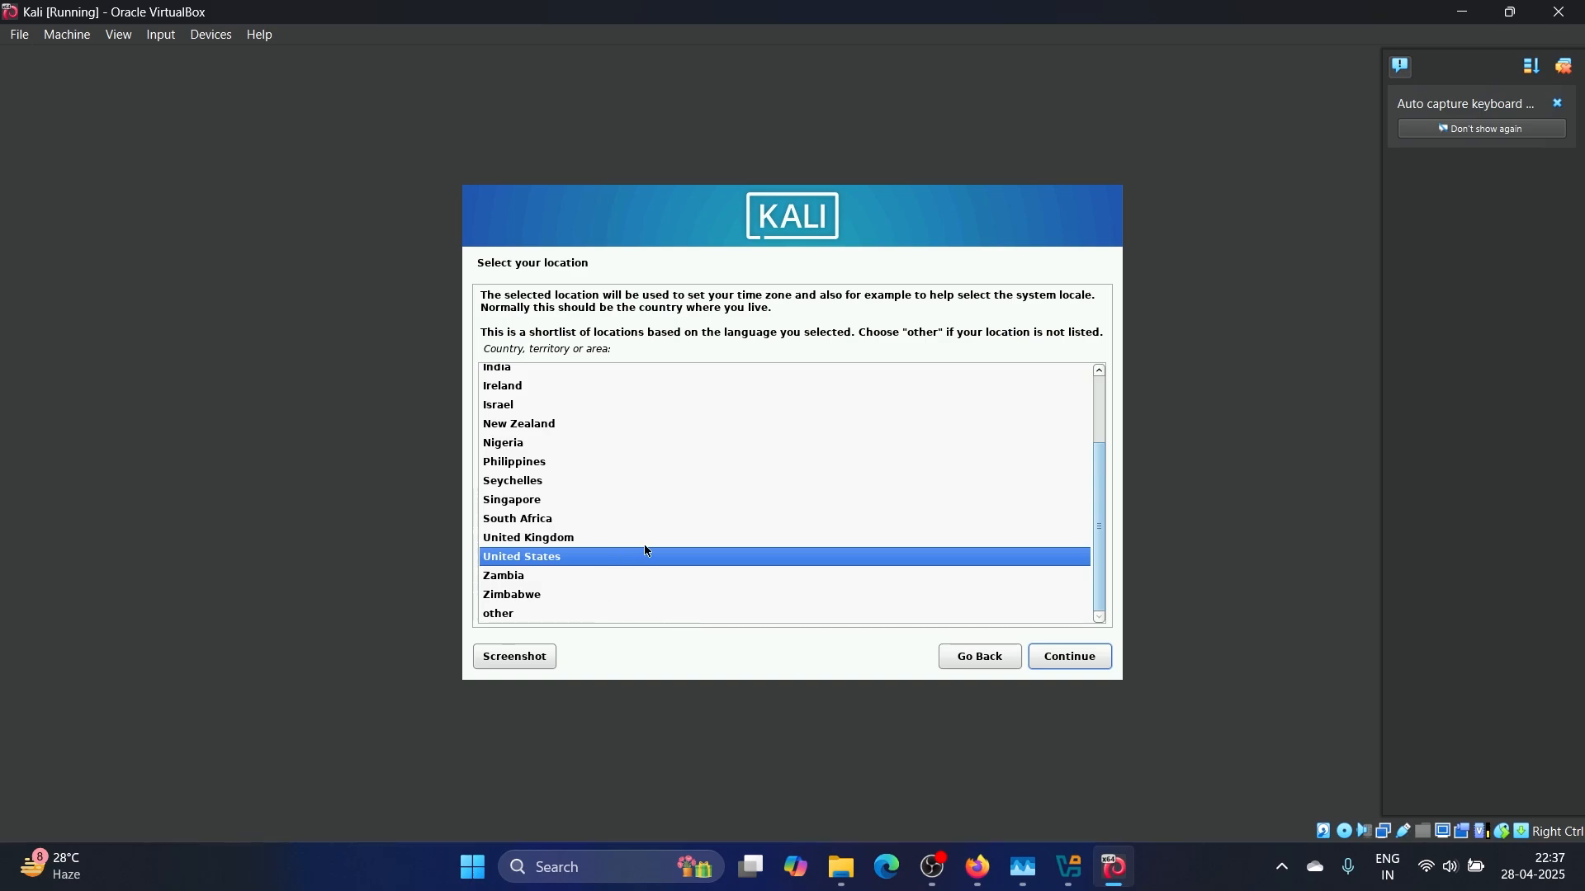
scroll(647, 551, "up", 2)
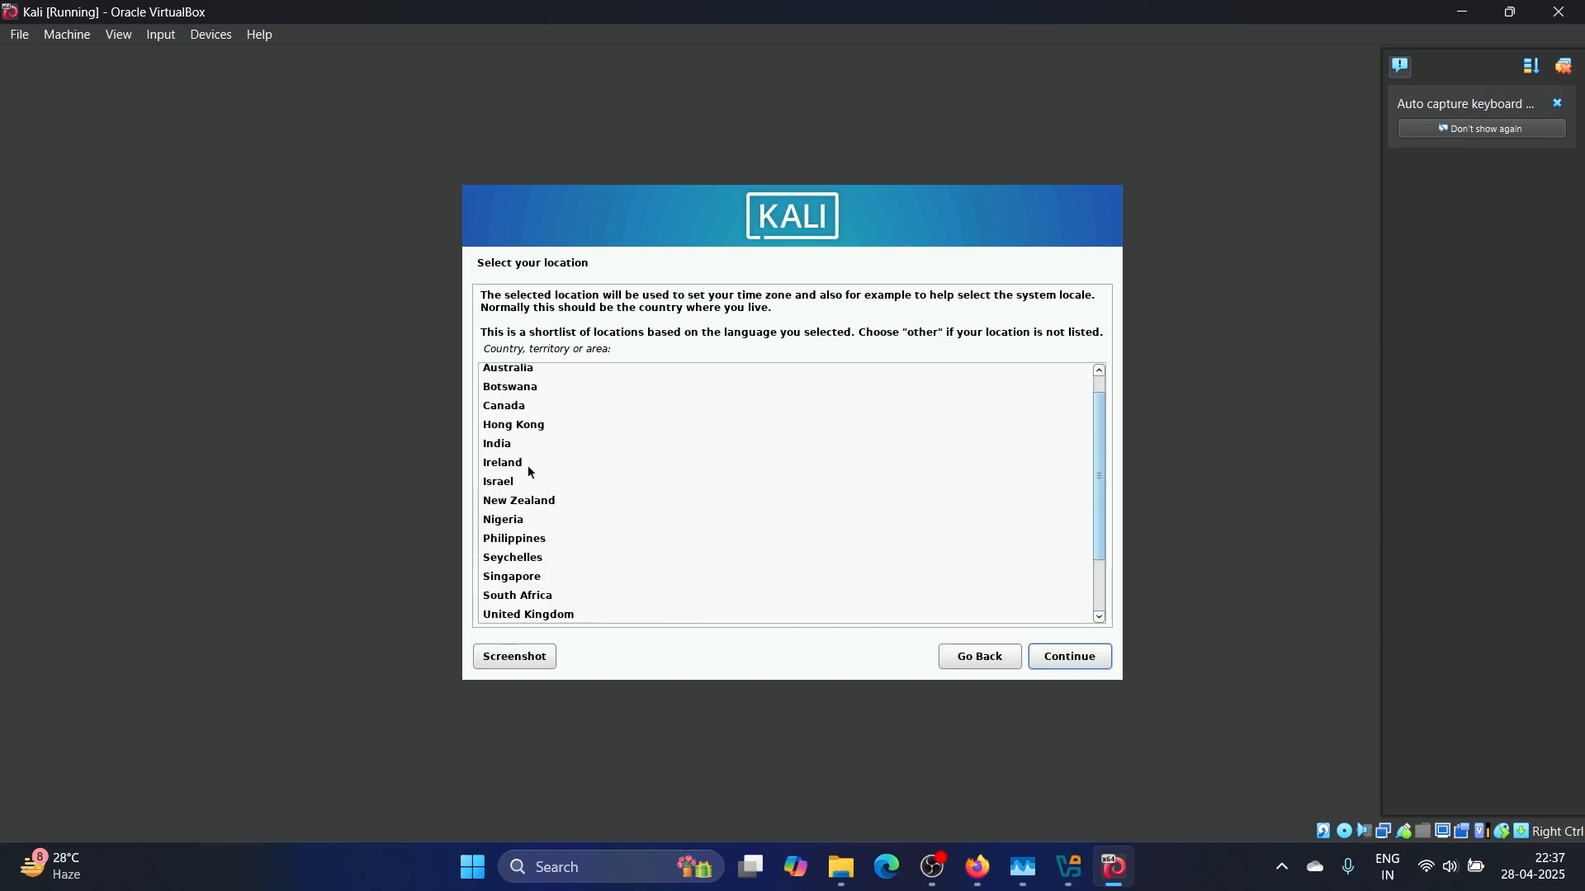
left_click(505, 444)
left_click(1088, 660)
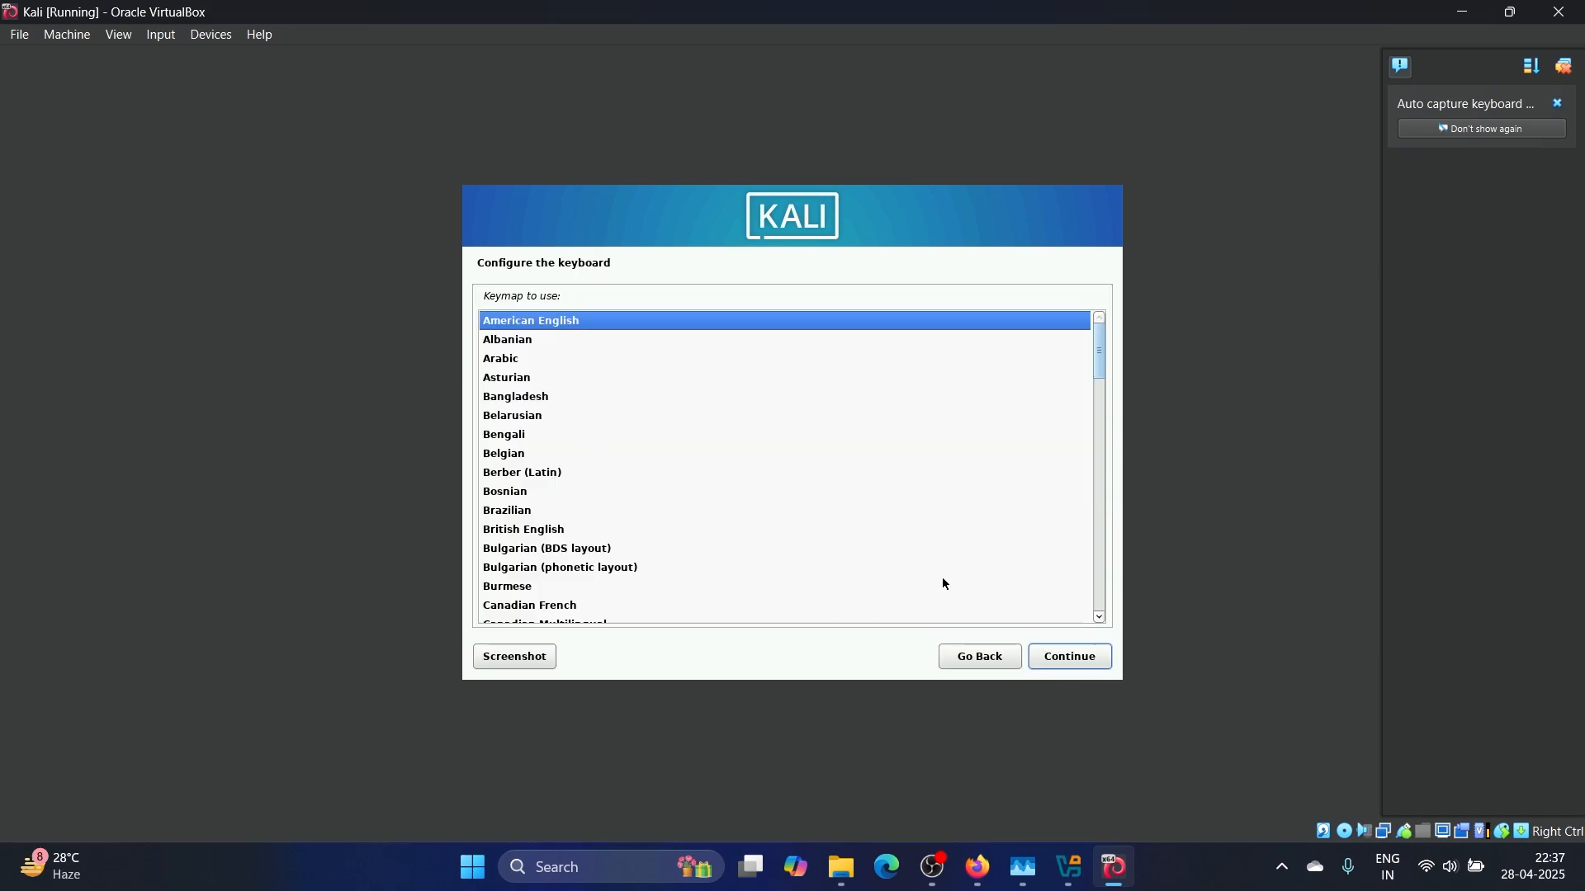
left_click(1063, 656)
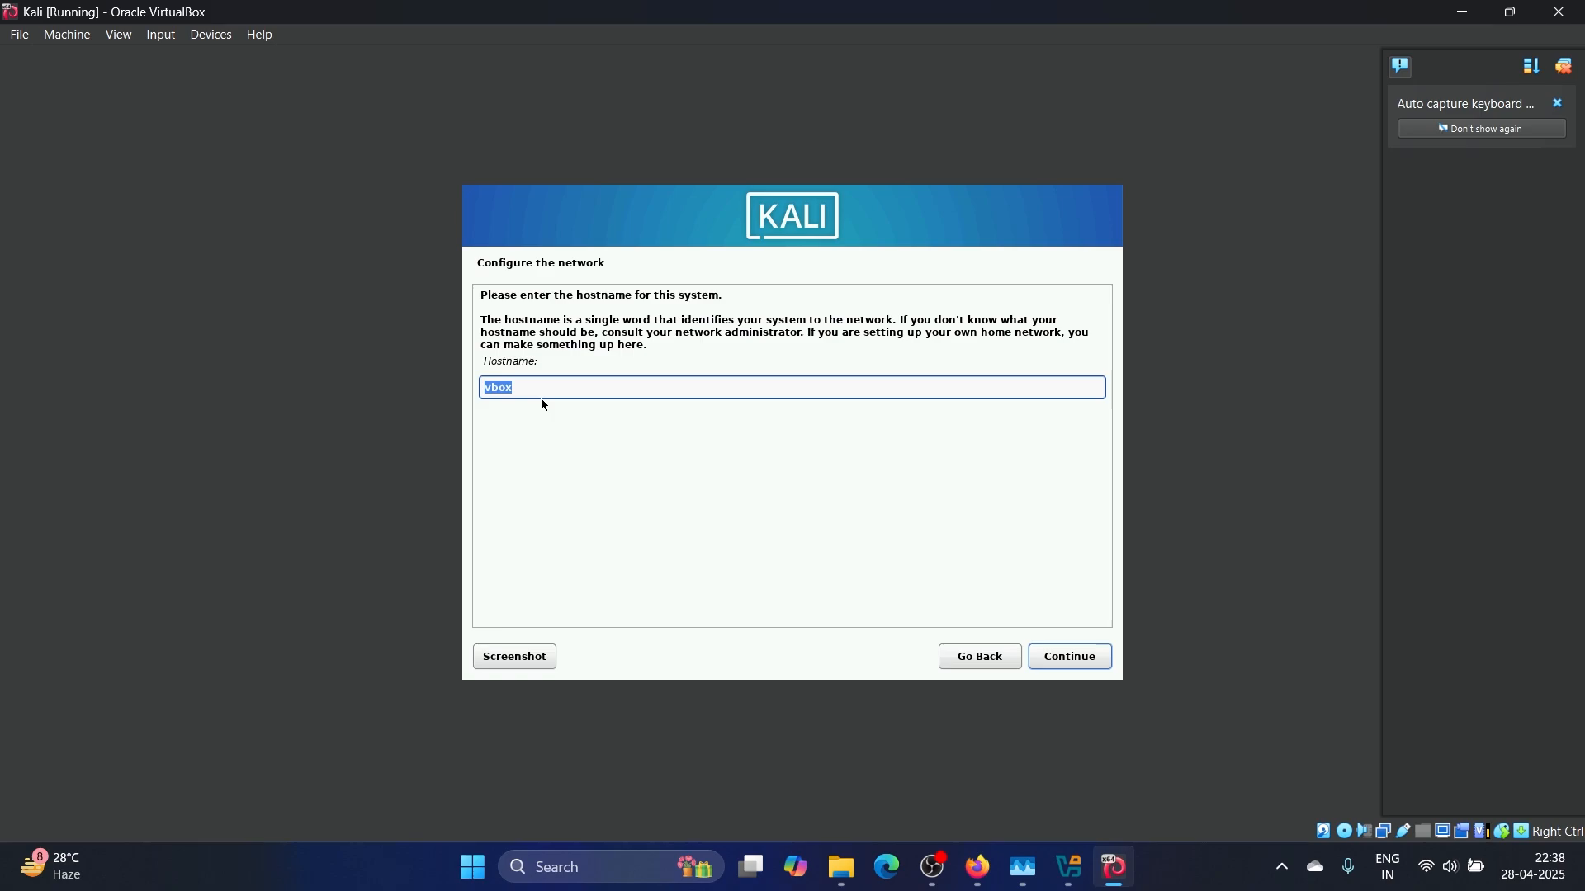
Enter a hostname for the Kali install and leave the domain name empty
type("kali")
left_click(1066, 661)
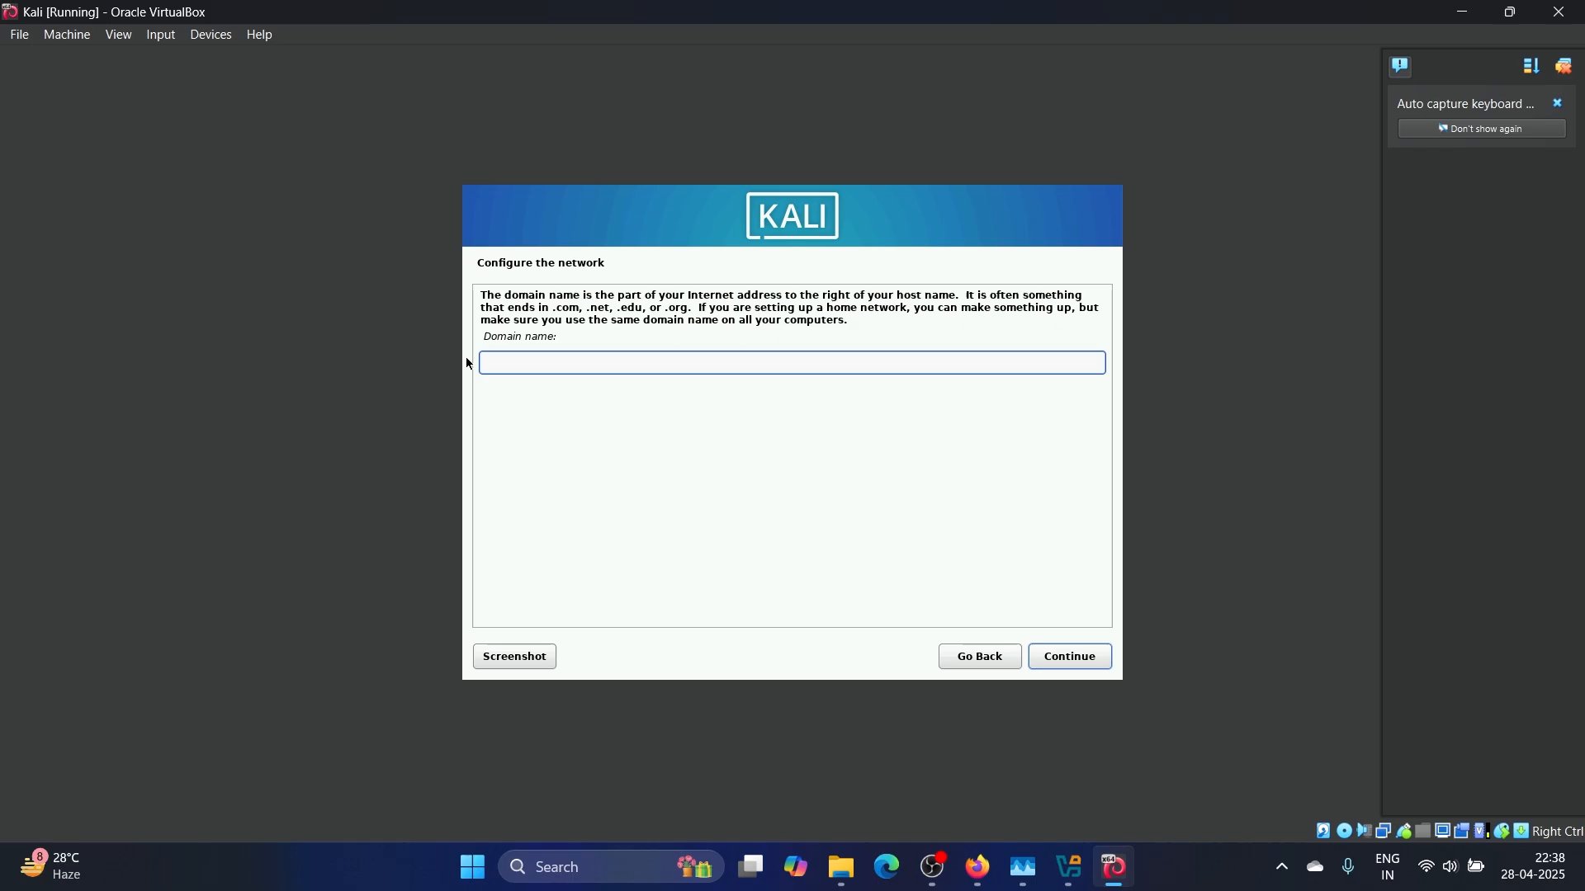
left_click(1094, 660)
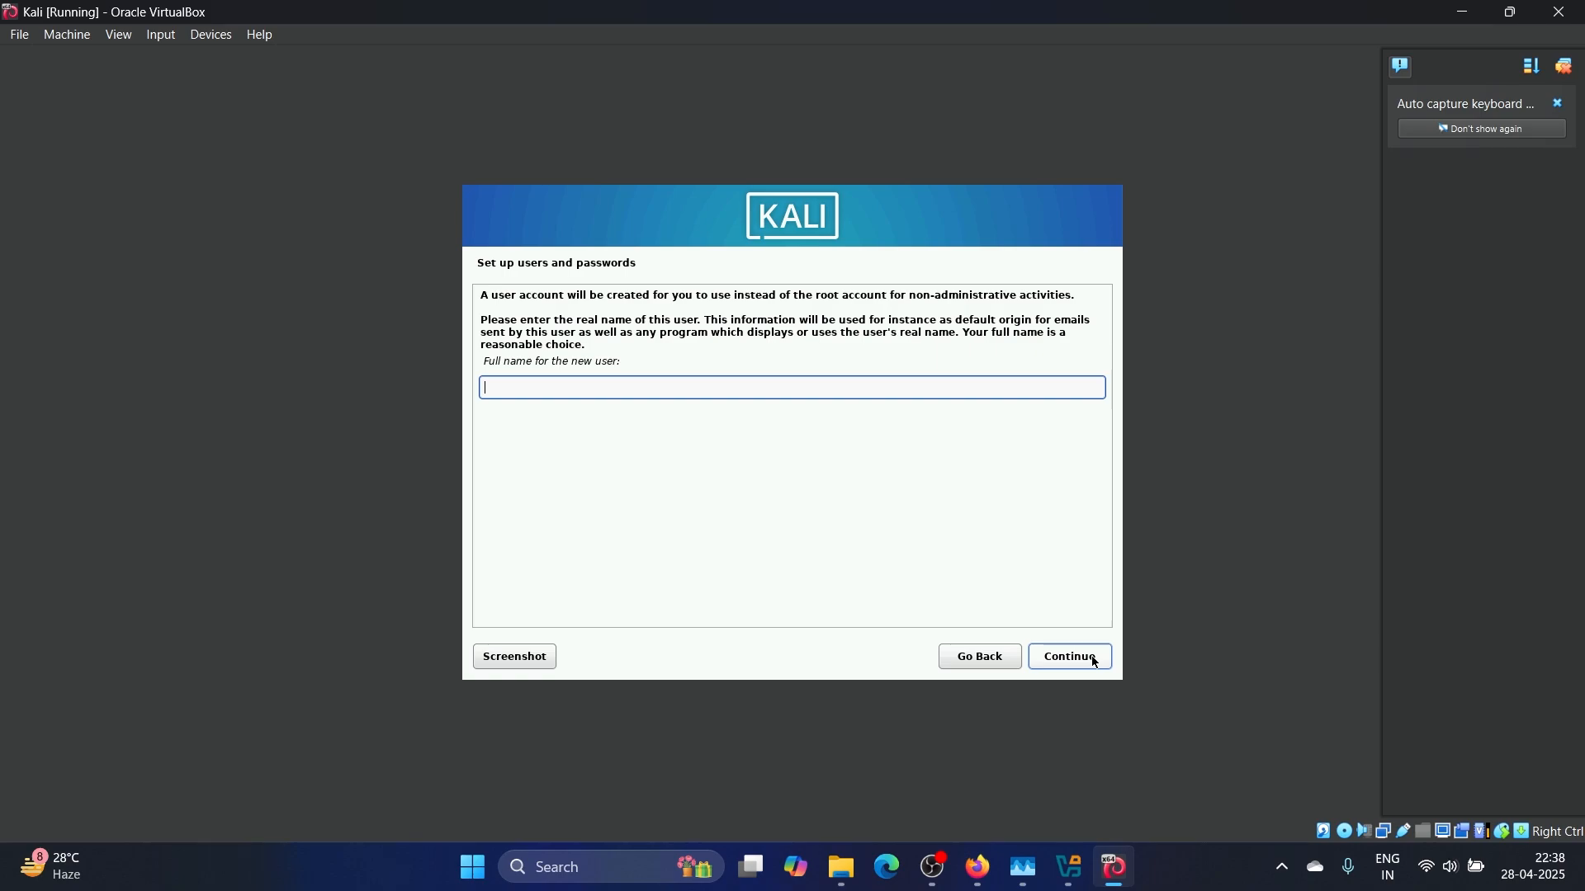
Enter the user's full name, accept the suggested username, and set and verify the password
type("Aman Singh")
left_click(1094, 662)
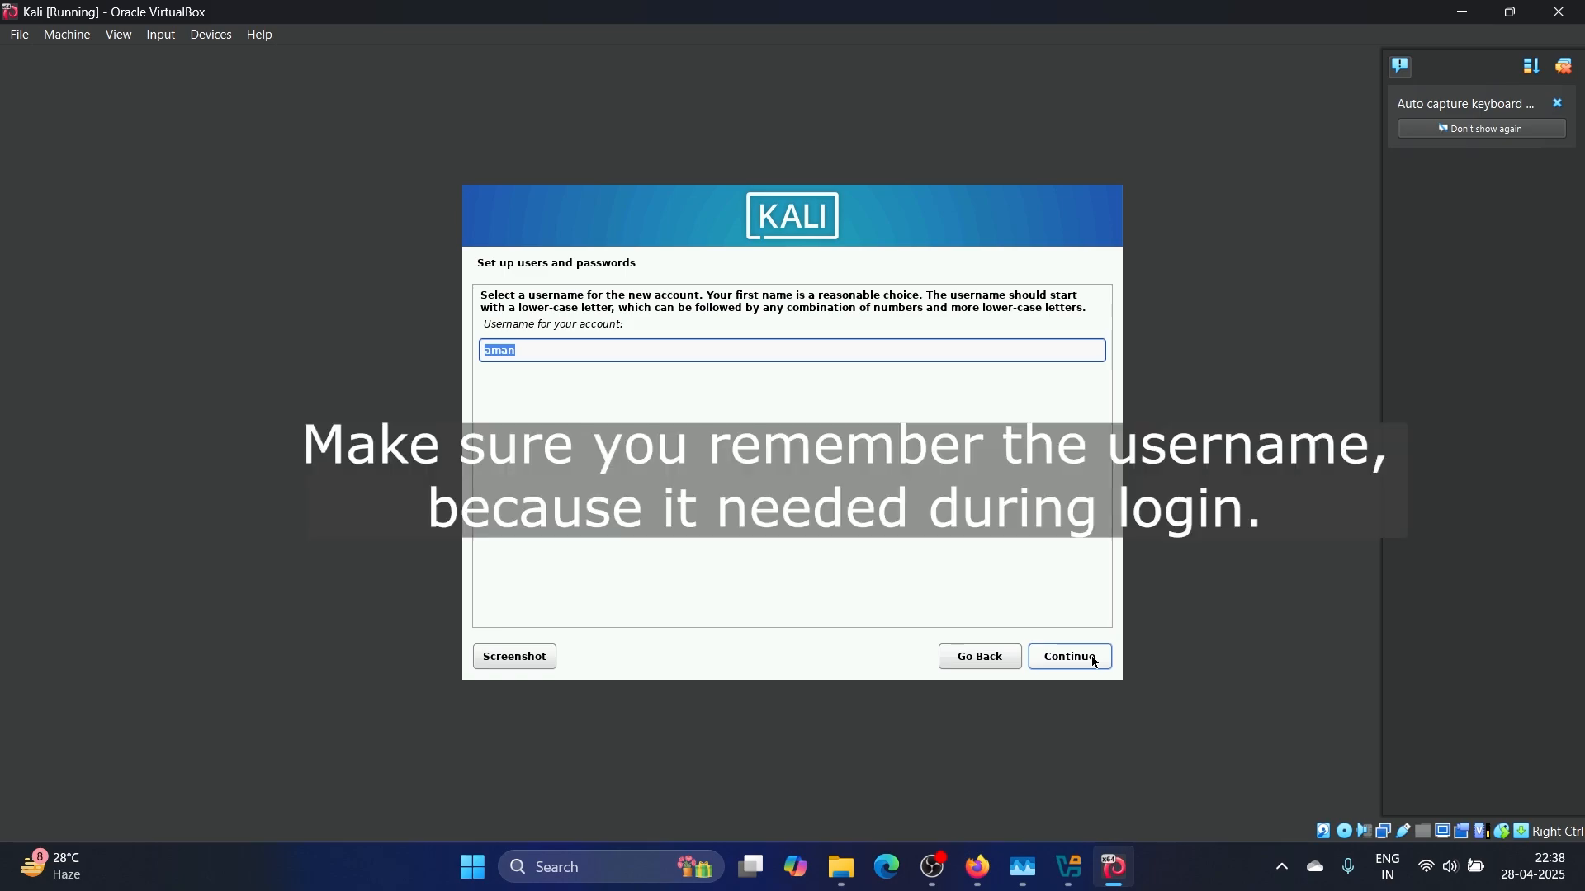
left_click(1095, 662)
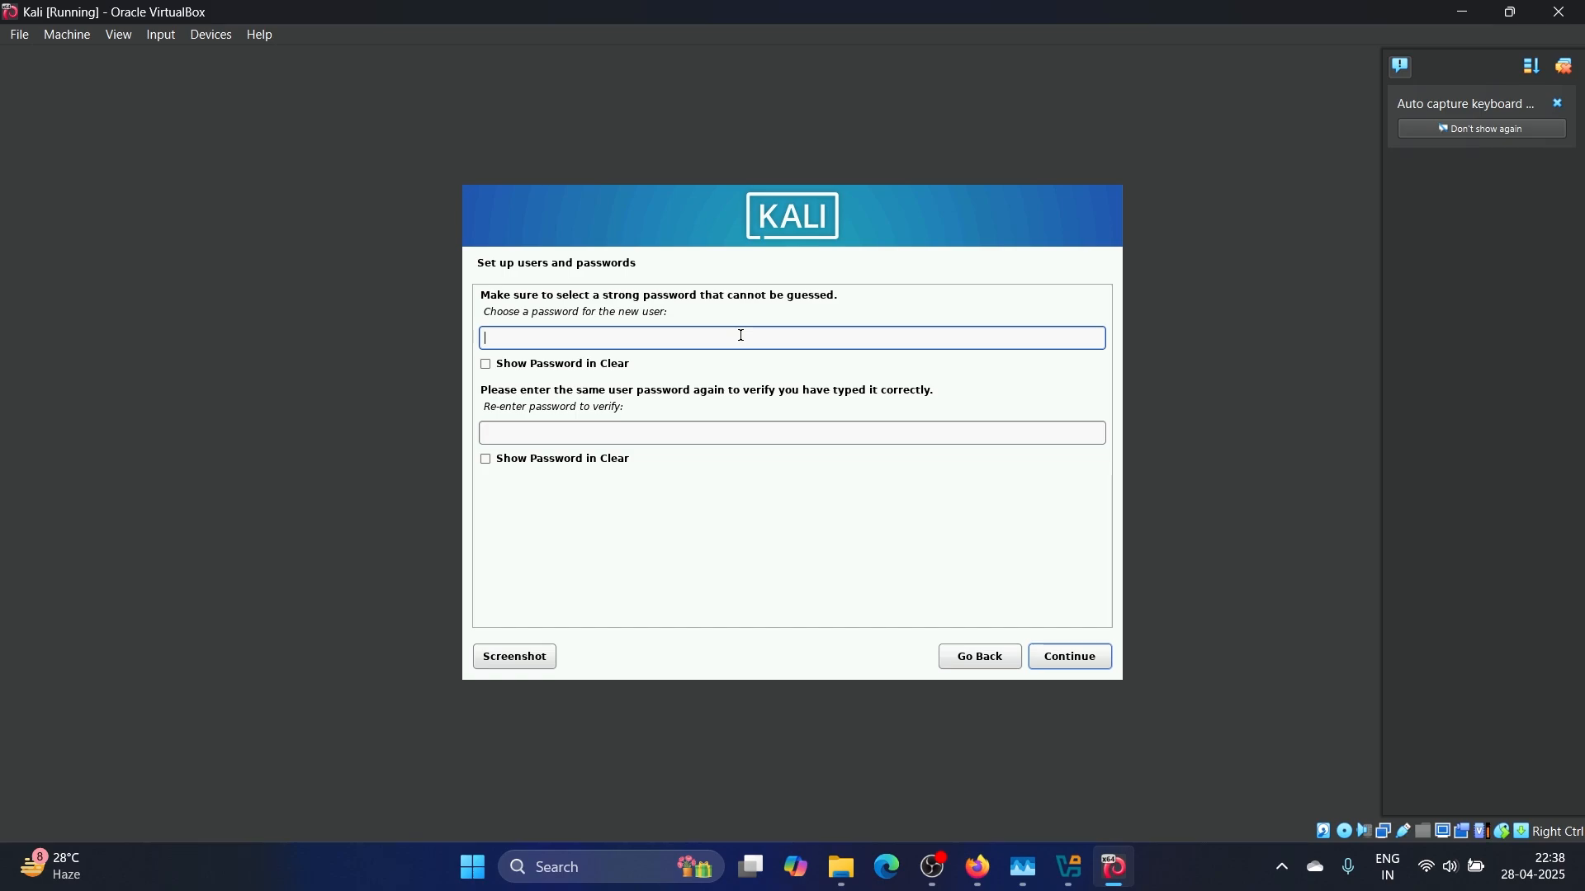
type("kali")
left_click(659, 439)
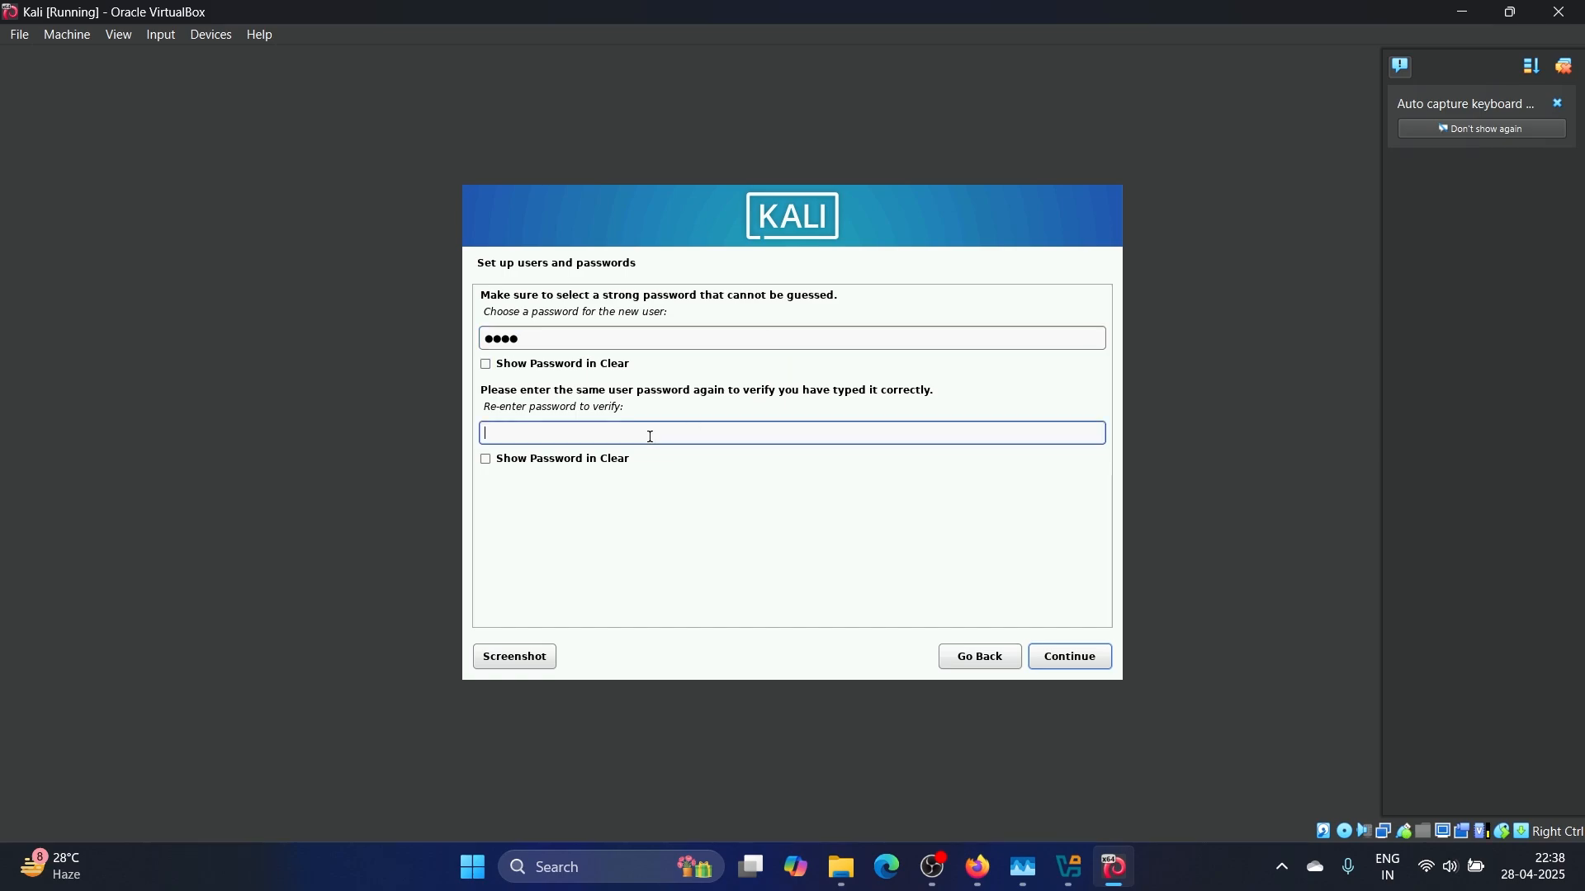
type("kali")
left_click(1066, 658)
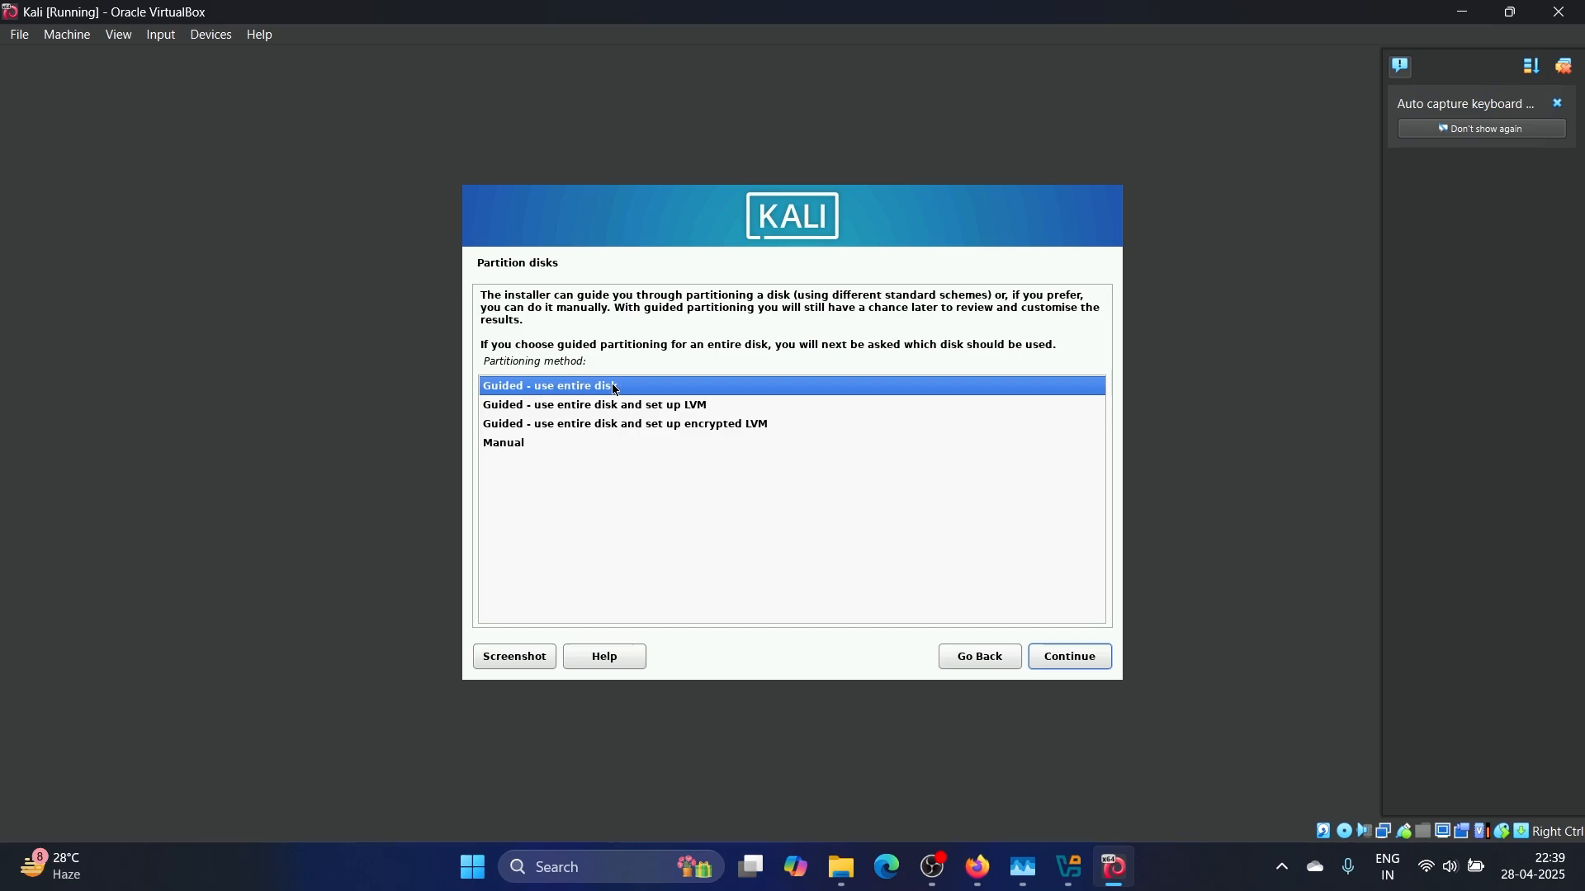
Partition the whole VBOX HARDDISK with guided partitioning, all files in one partition, and write changes to disk
left_click(1071, 658)
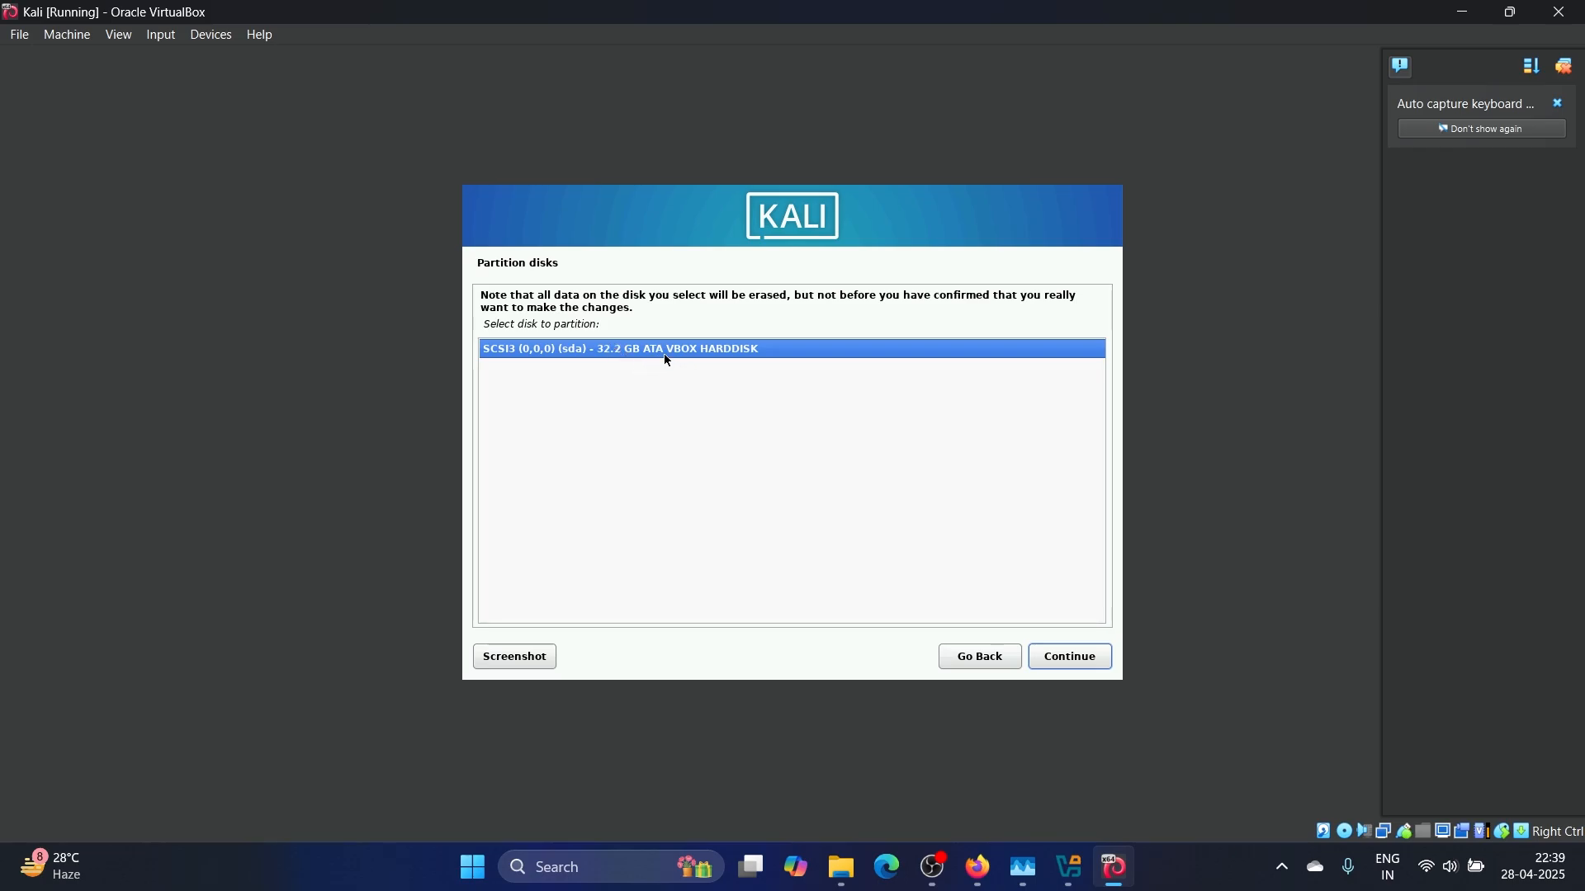
left_click(1069, 658)
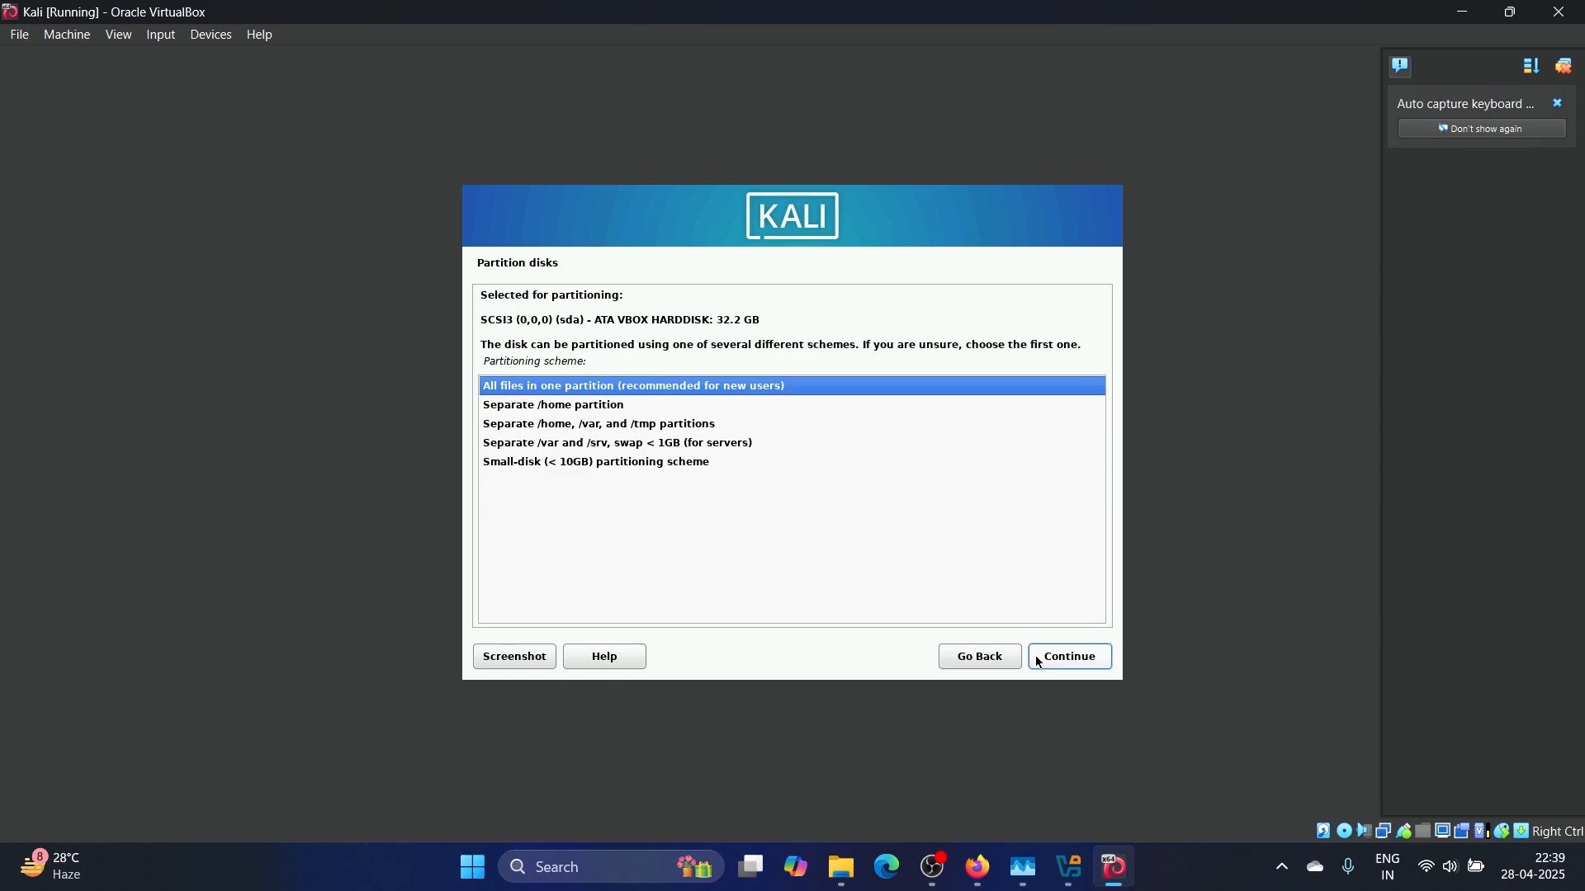
left_click(1066, 664)
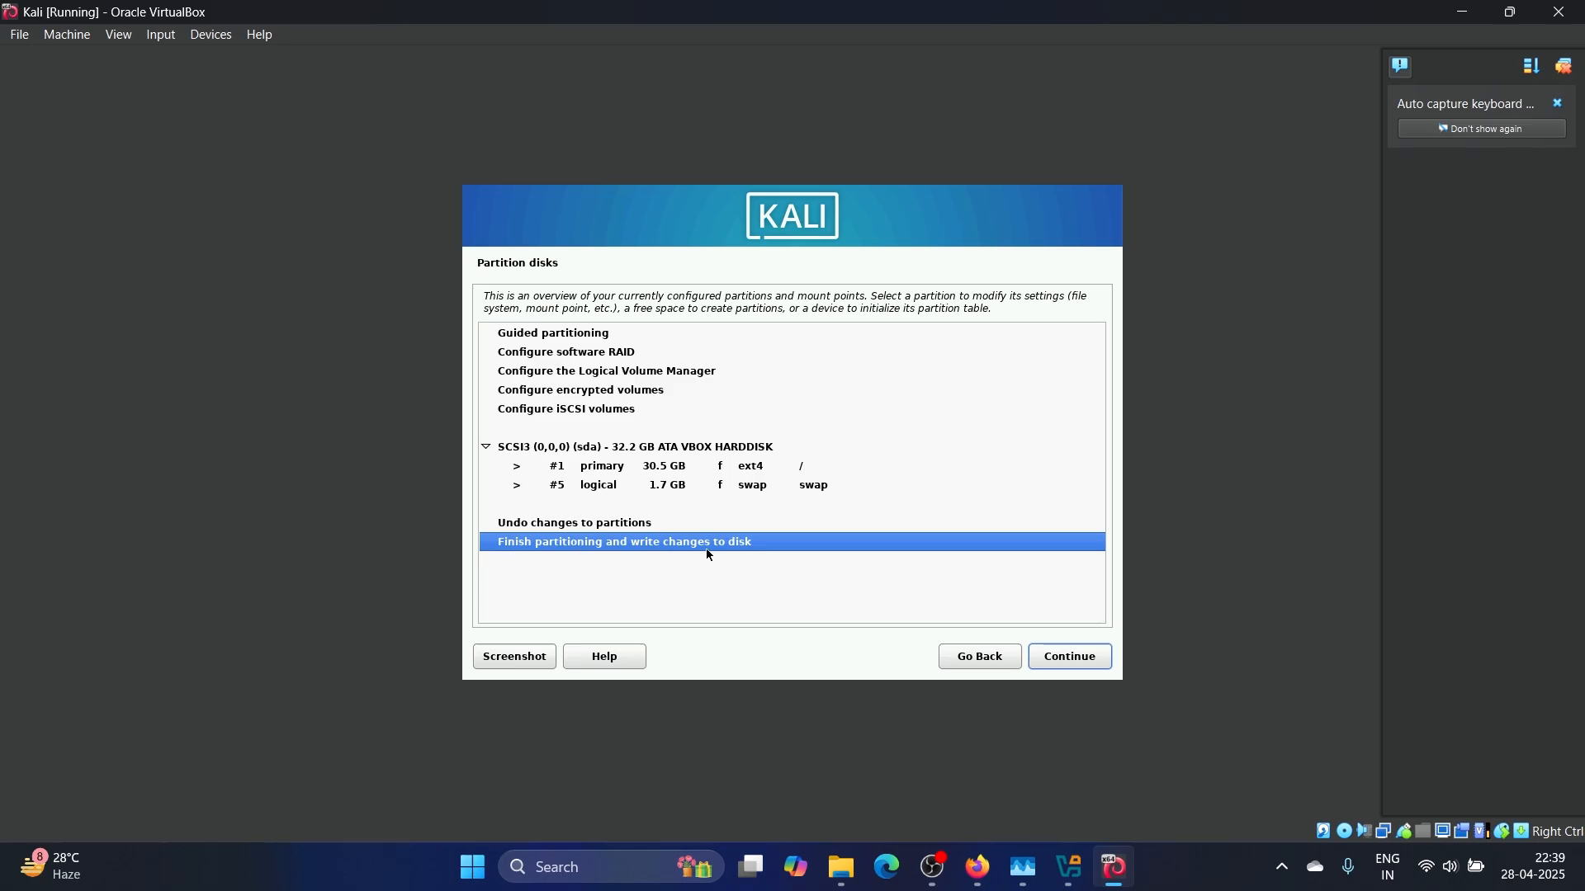
left_click(1068, 666)
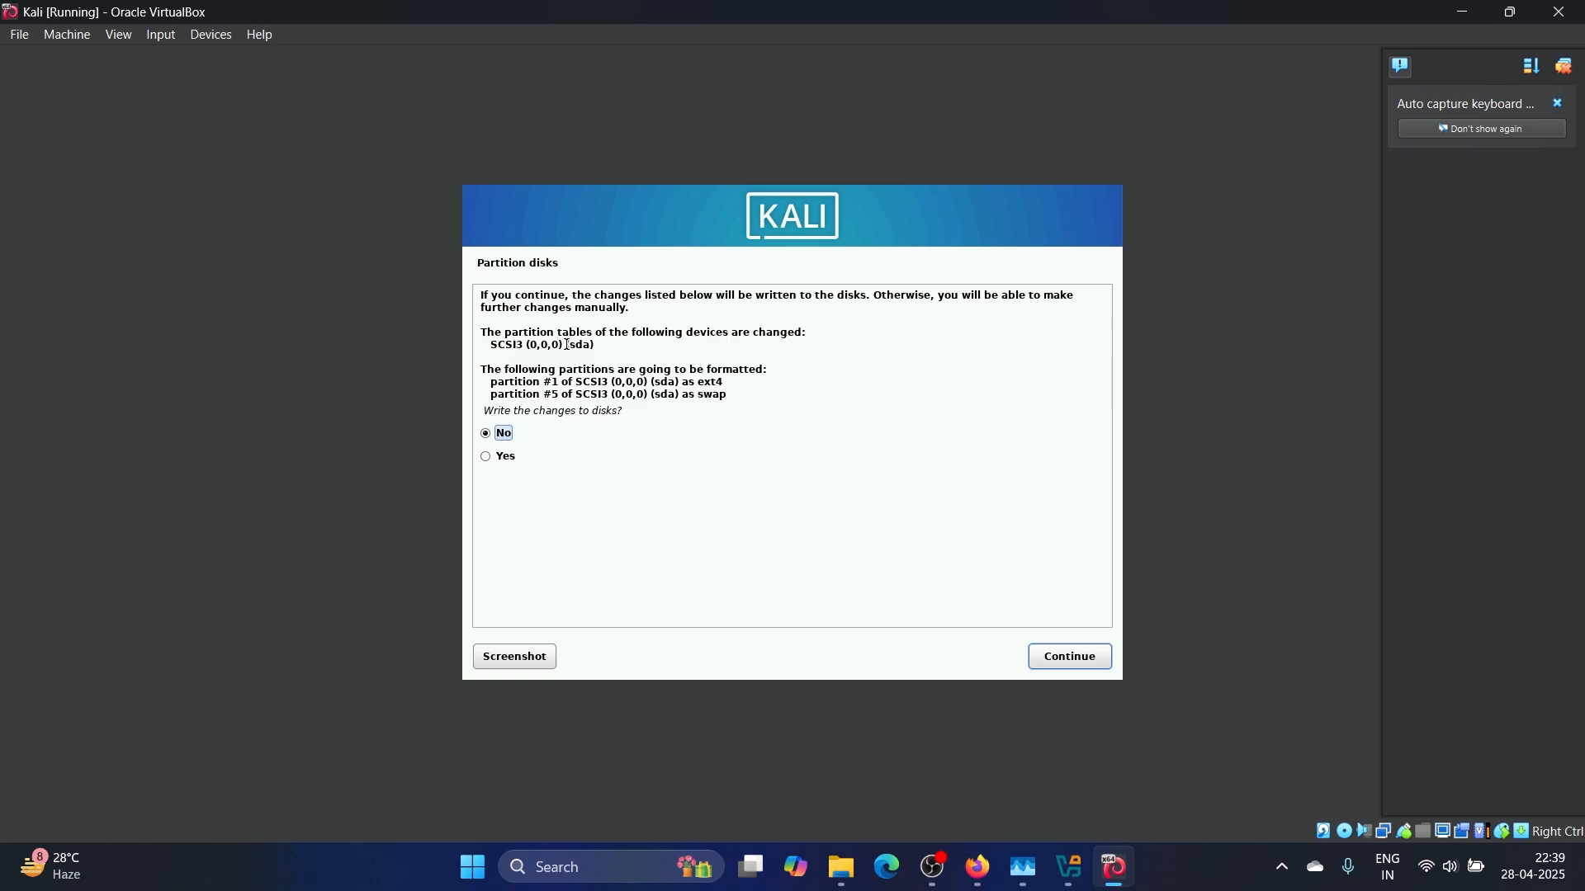
left_click(492, 459)
left_click(1069, 665)
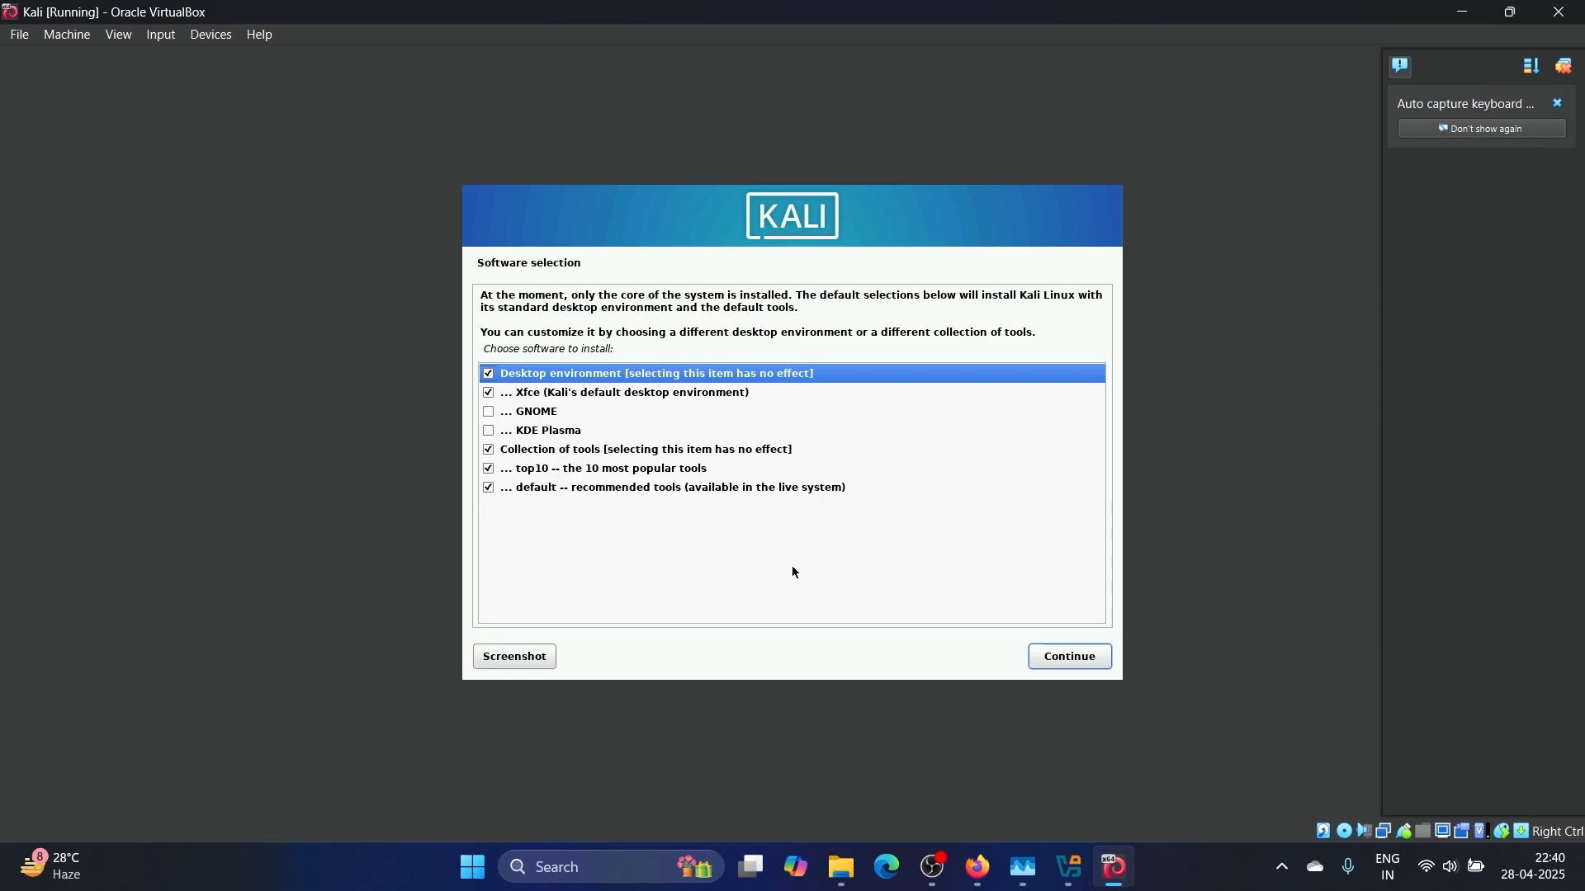
Keep the default Xfce software selection and install the GRUB boot loader on /dev/sda
left_click(1064, 667)
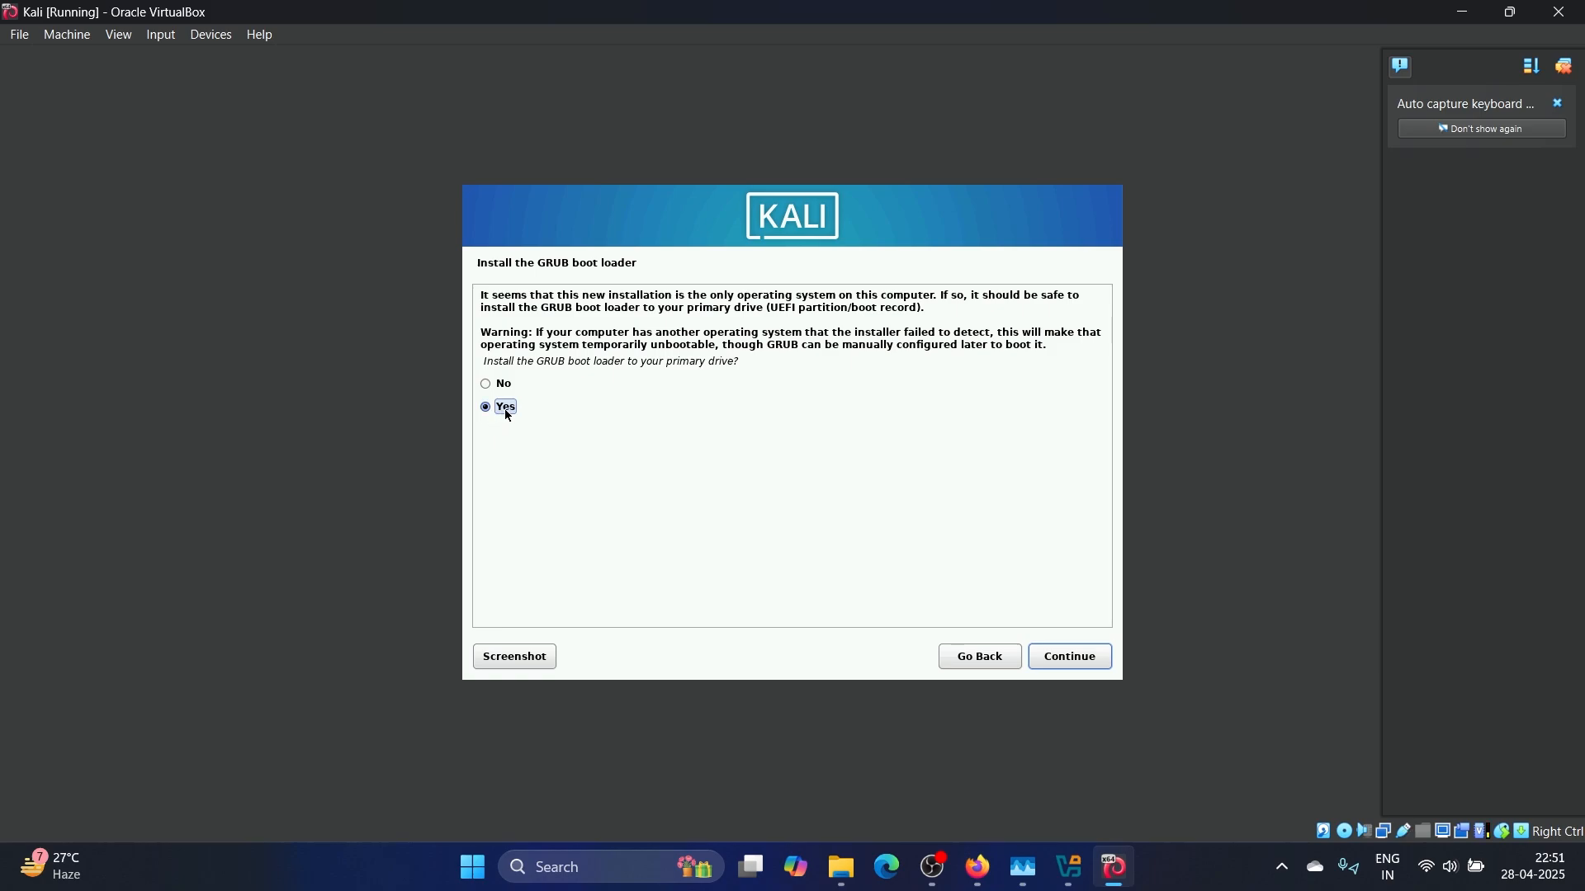
left_click(1077, 655)
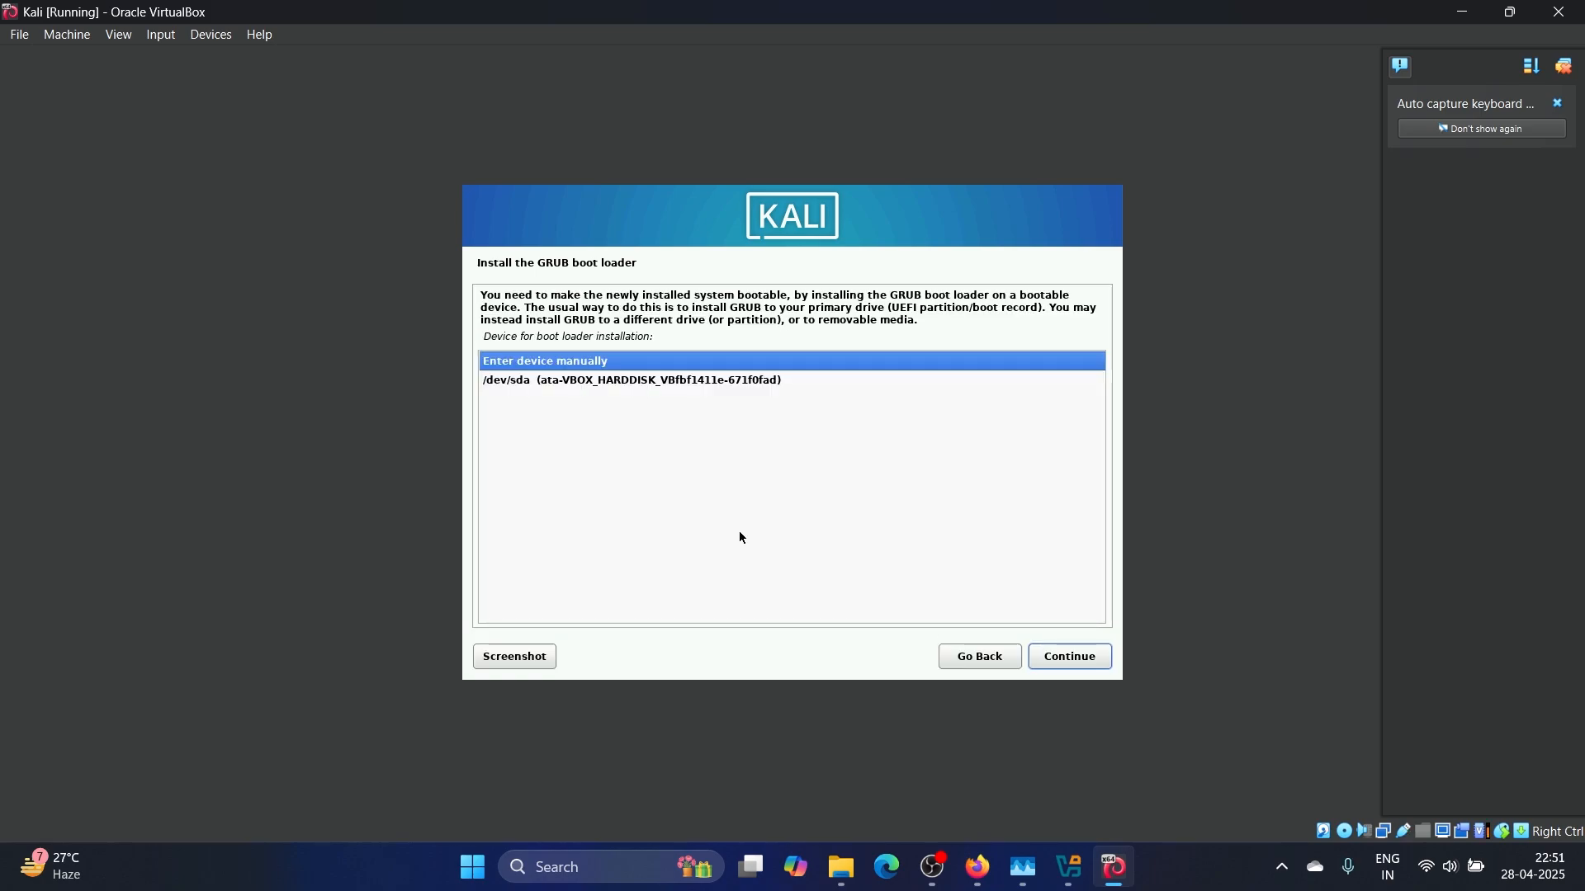
left_click(549, 386)
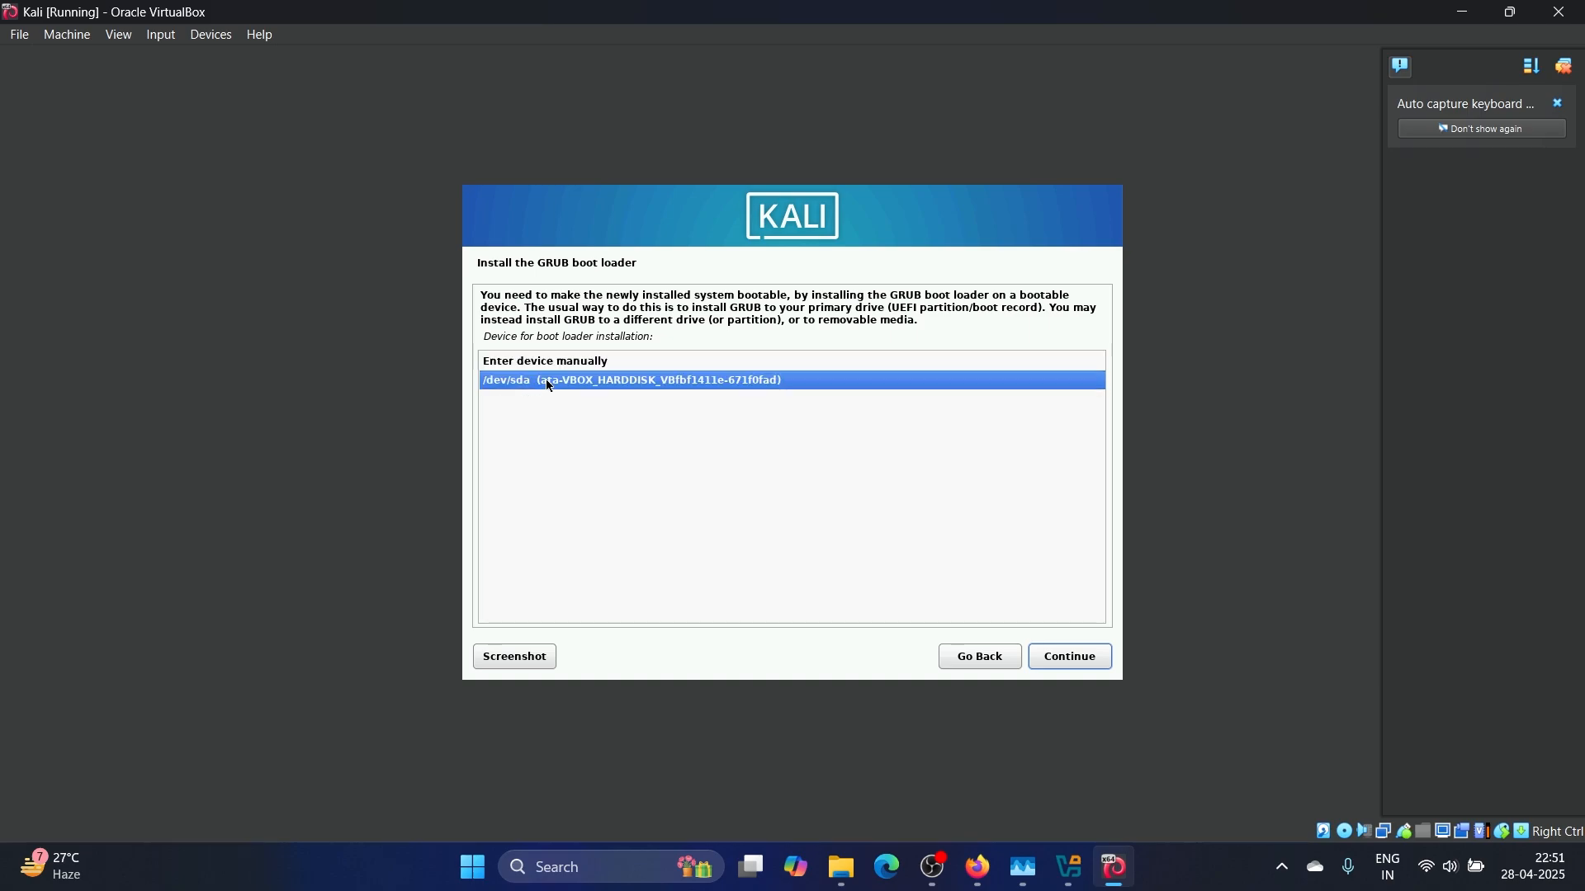
left_click(1071, 657)
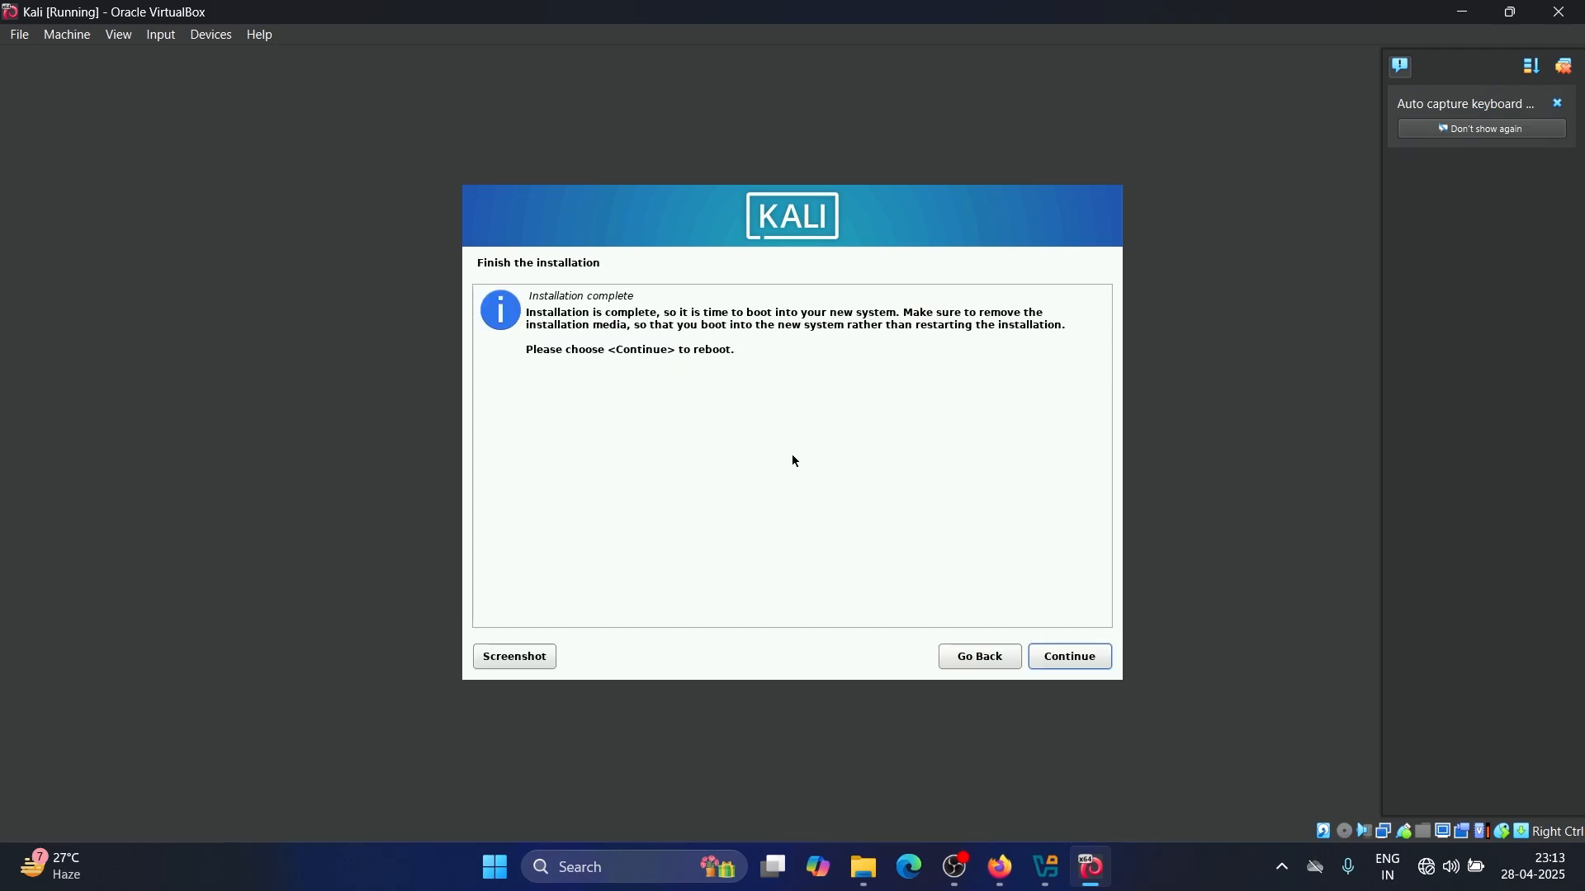
Reboot the finished installation and let the VM capture mouse and keyboard at the GRUB menu
left_click(1085, 661)
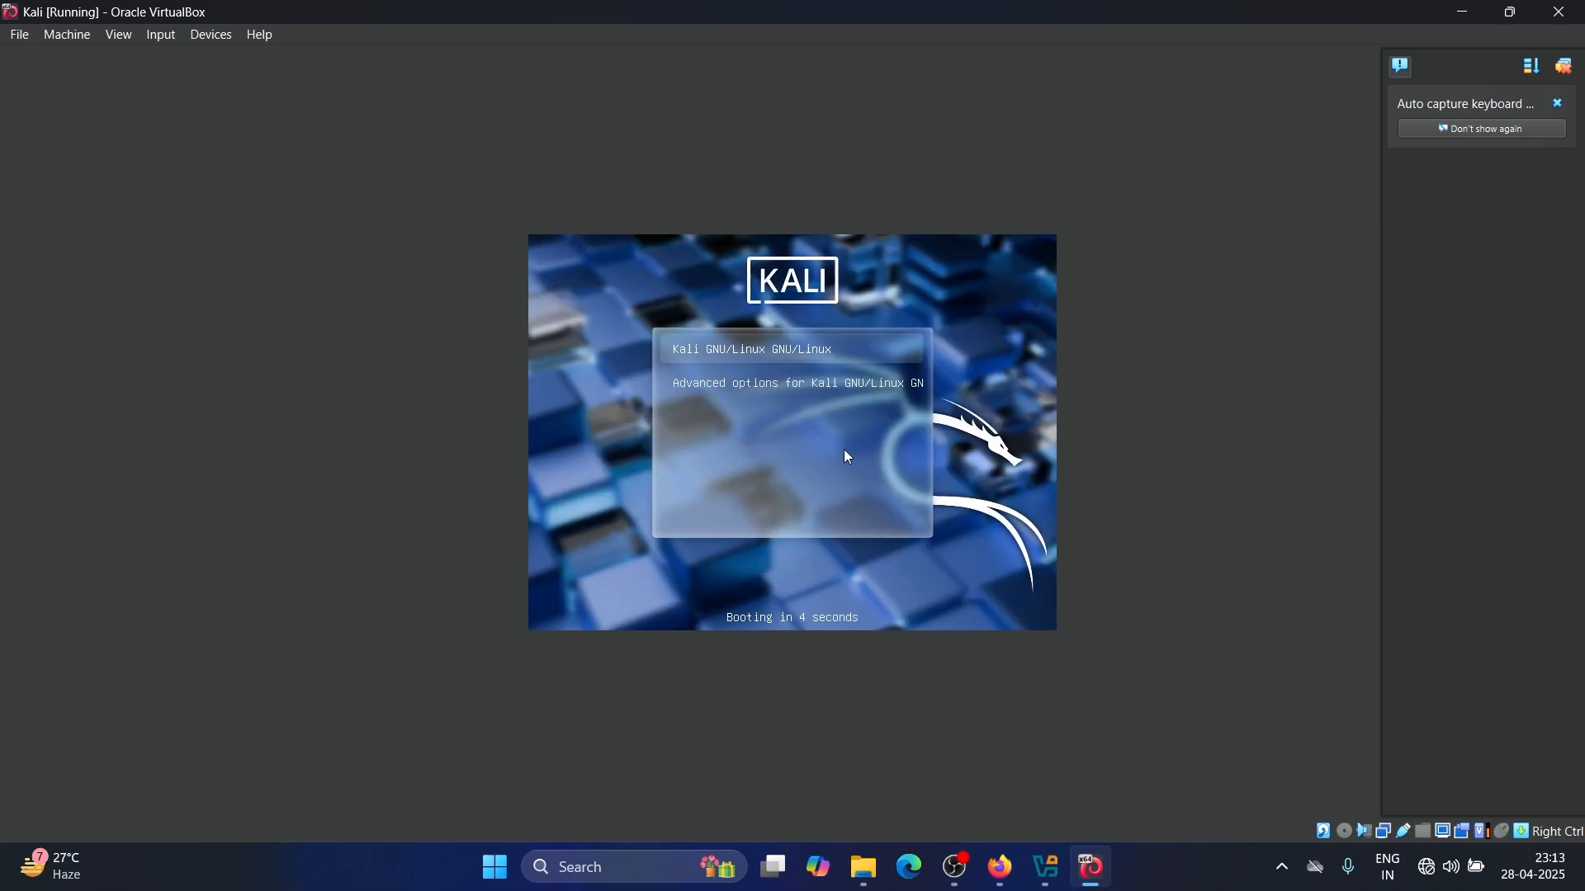
left_click(809, 352)
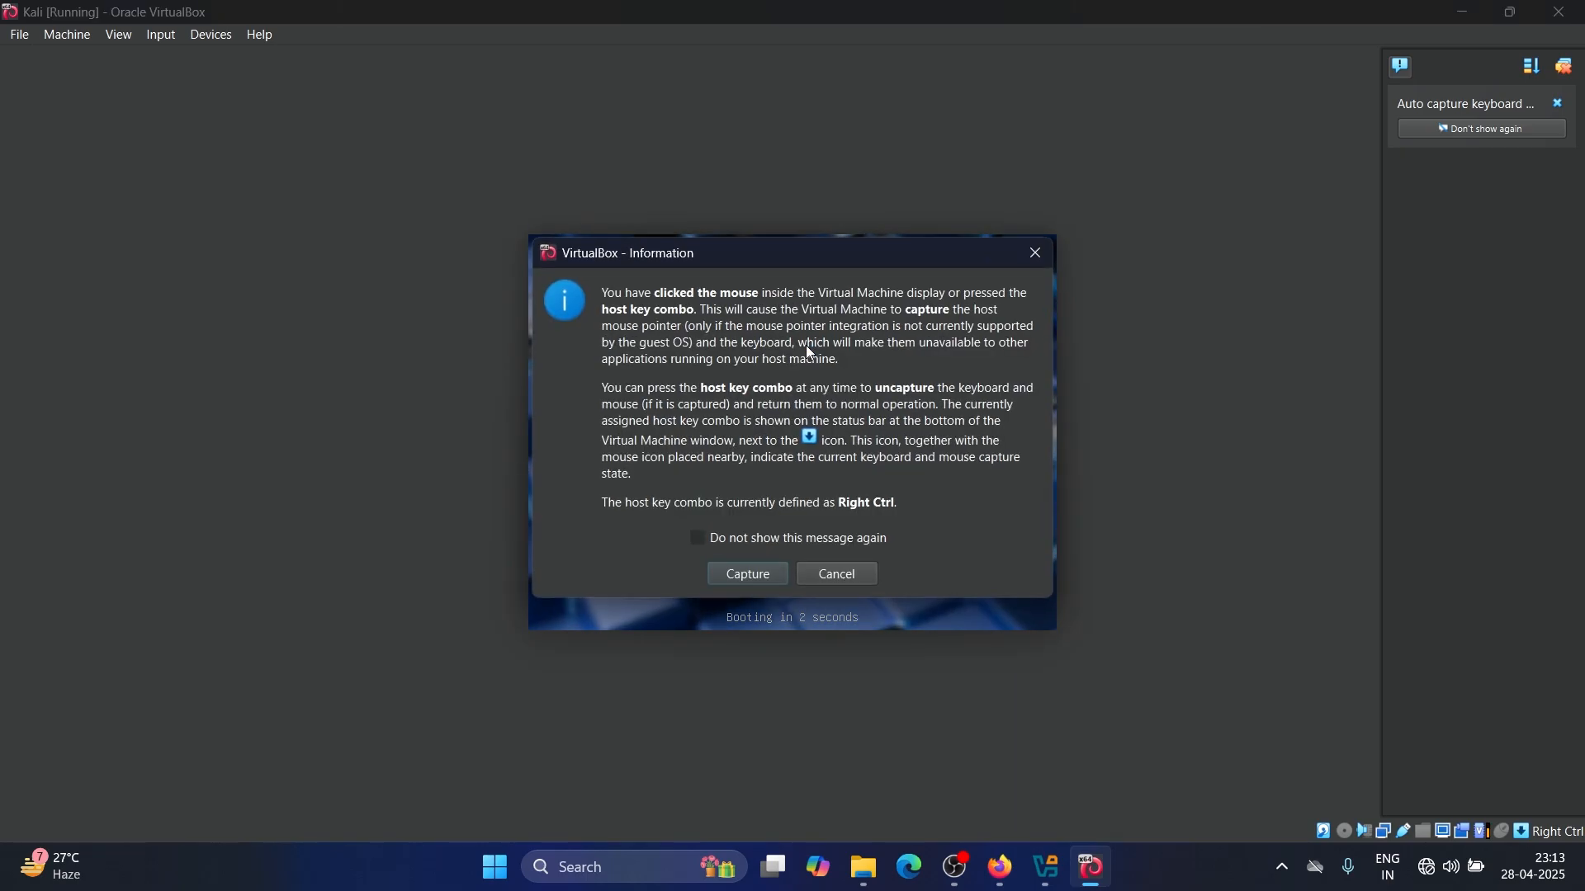
left_click(750, 576)
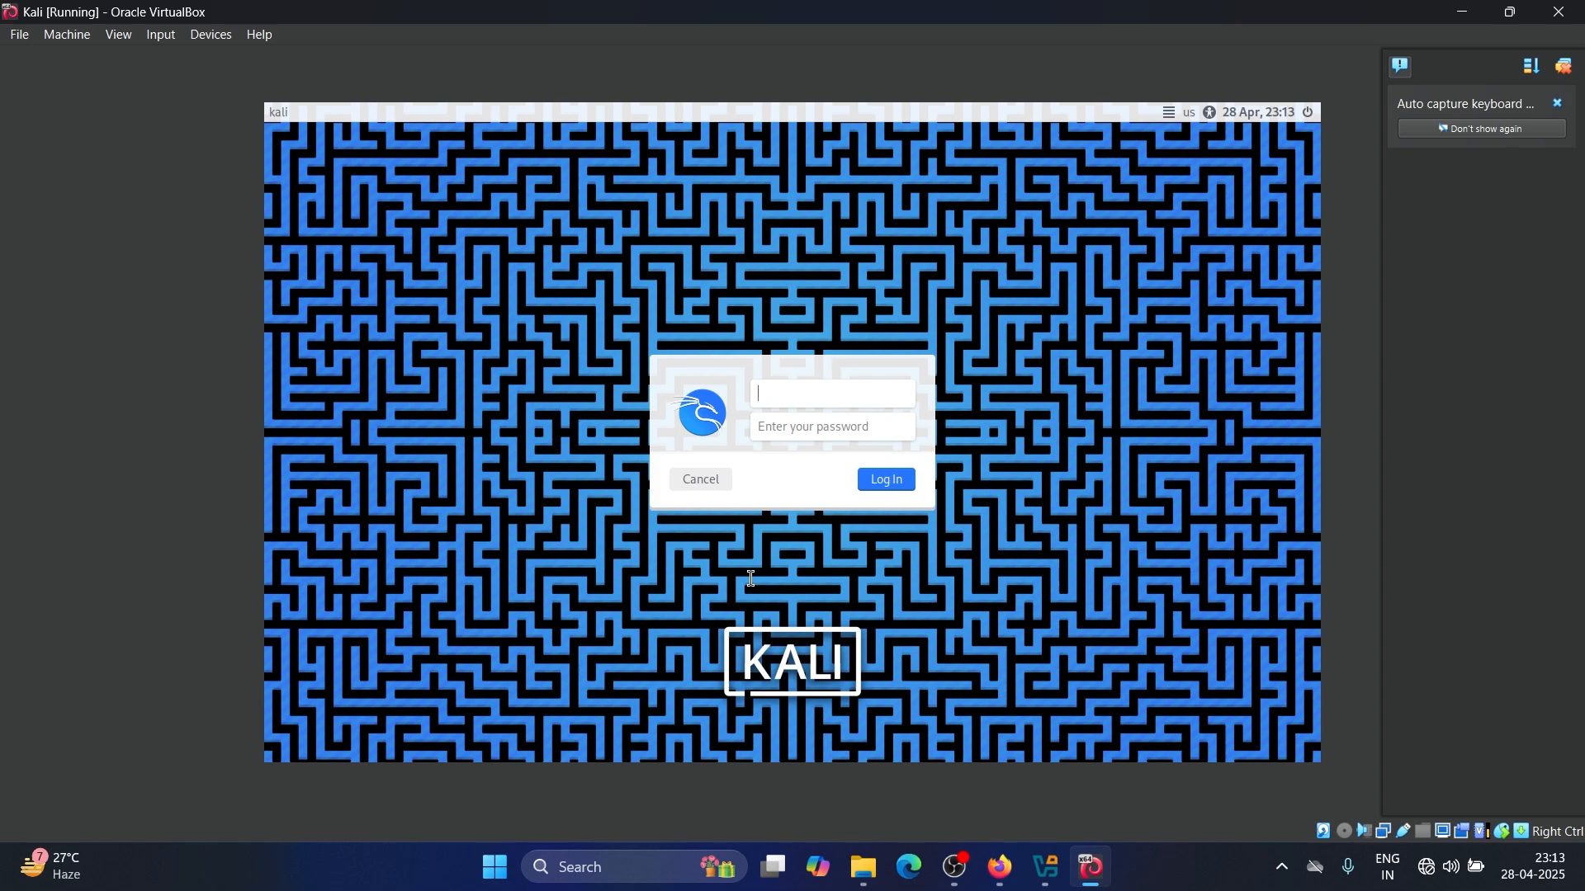
Log in to the Kali desktop with the user's username and password
left_click(802, 426)
left_click(801, 404)
type("aman")
left_click(828, 426)
type("••••")
left_click(886, 480)
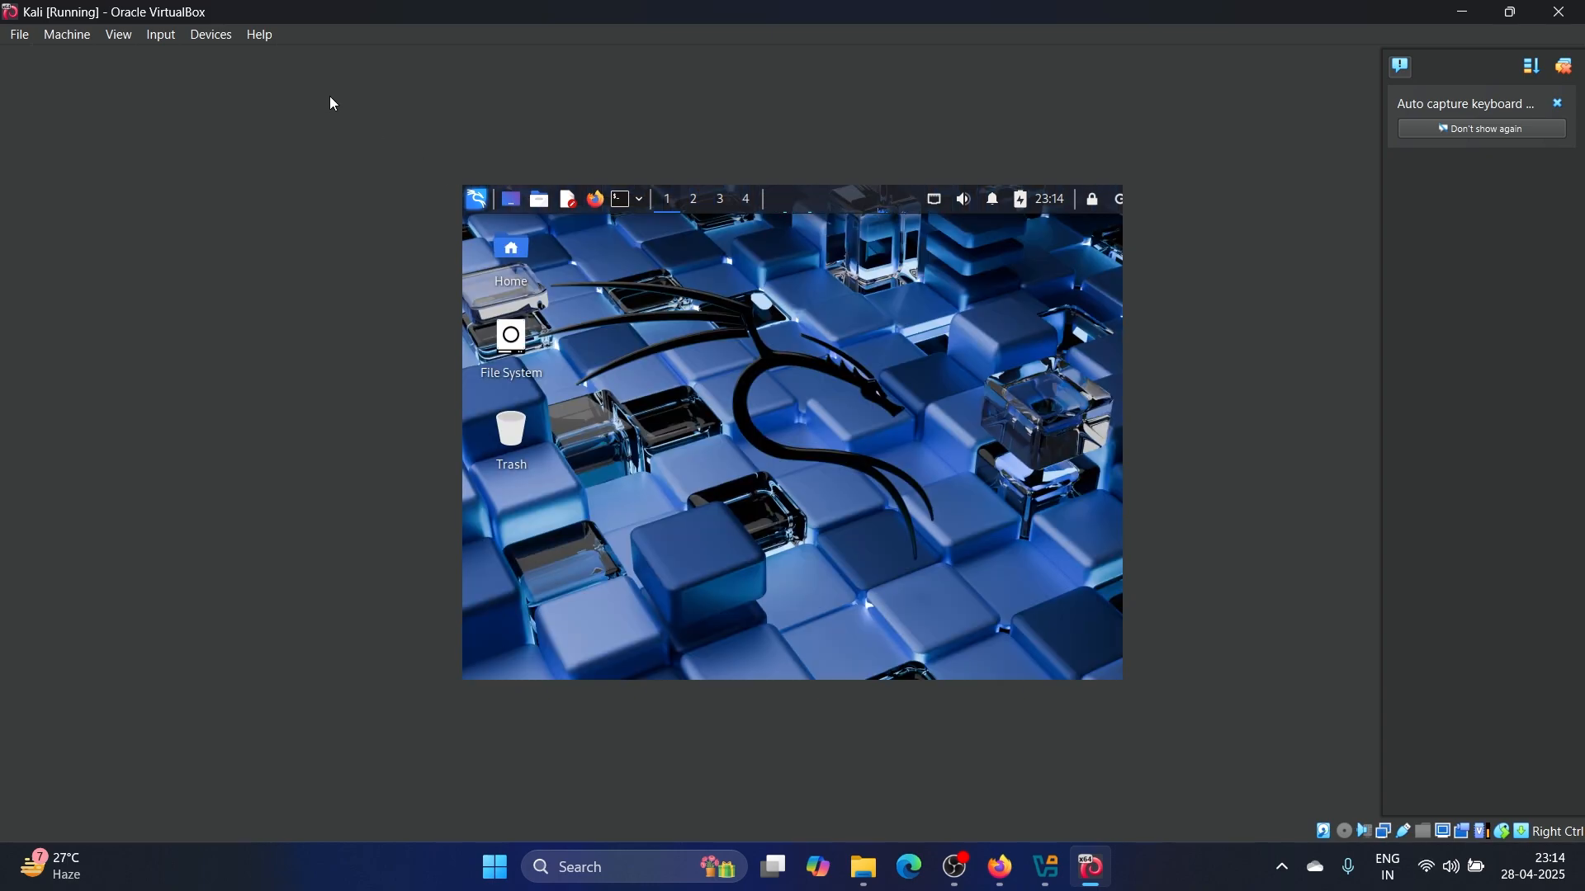
Switch the VM display to Full-screen Mode
left_click(120, 35)
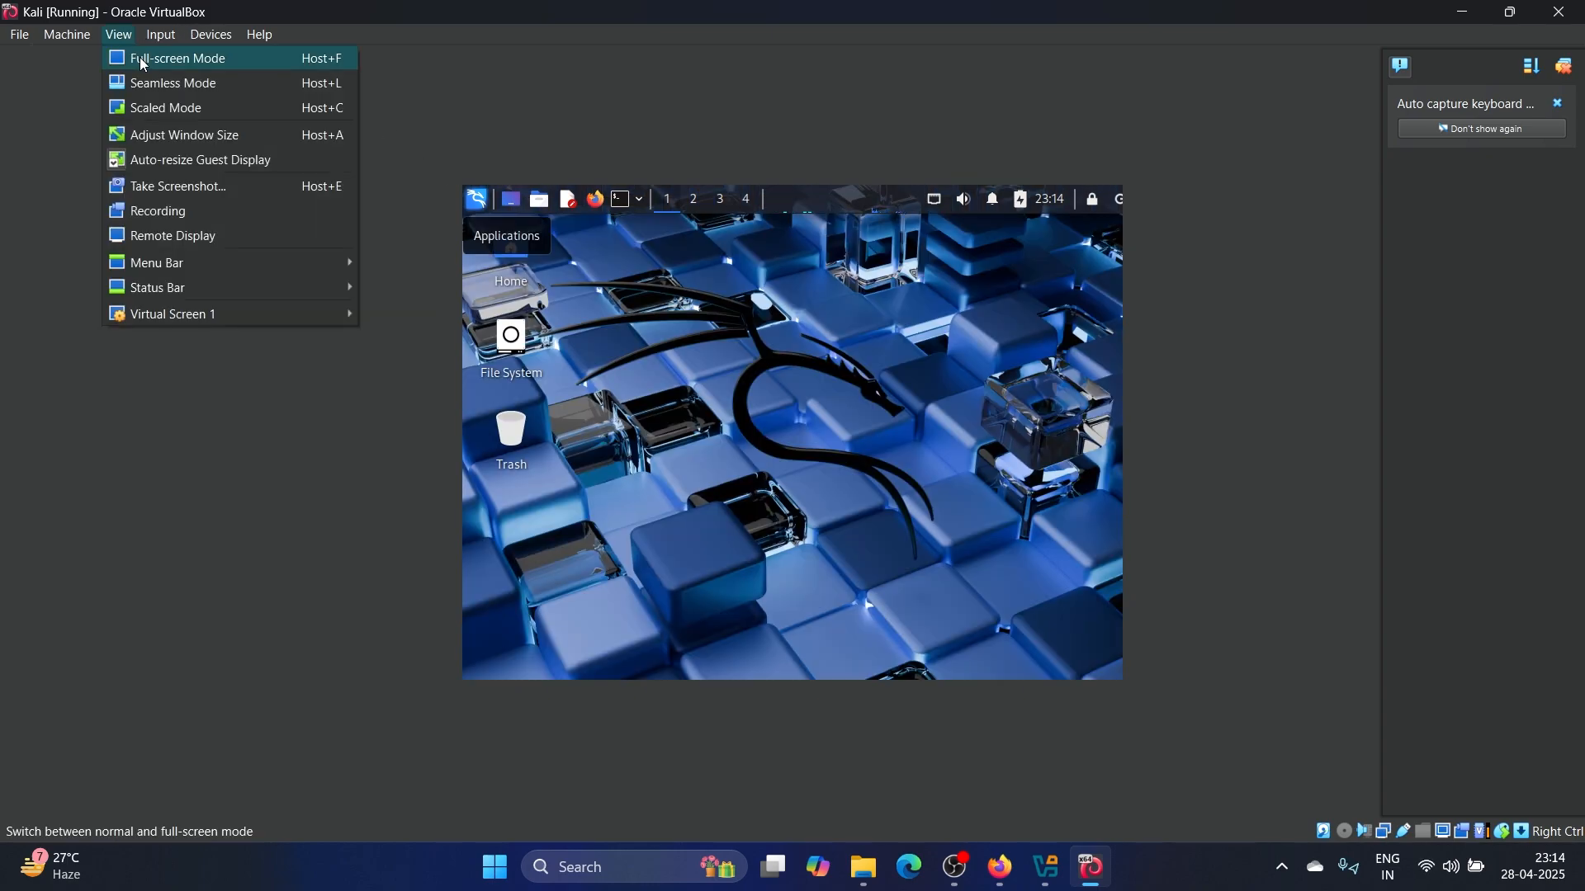
left_click(144, 65)
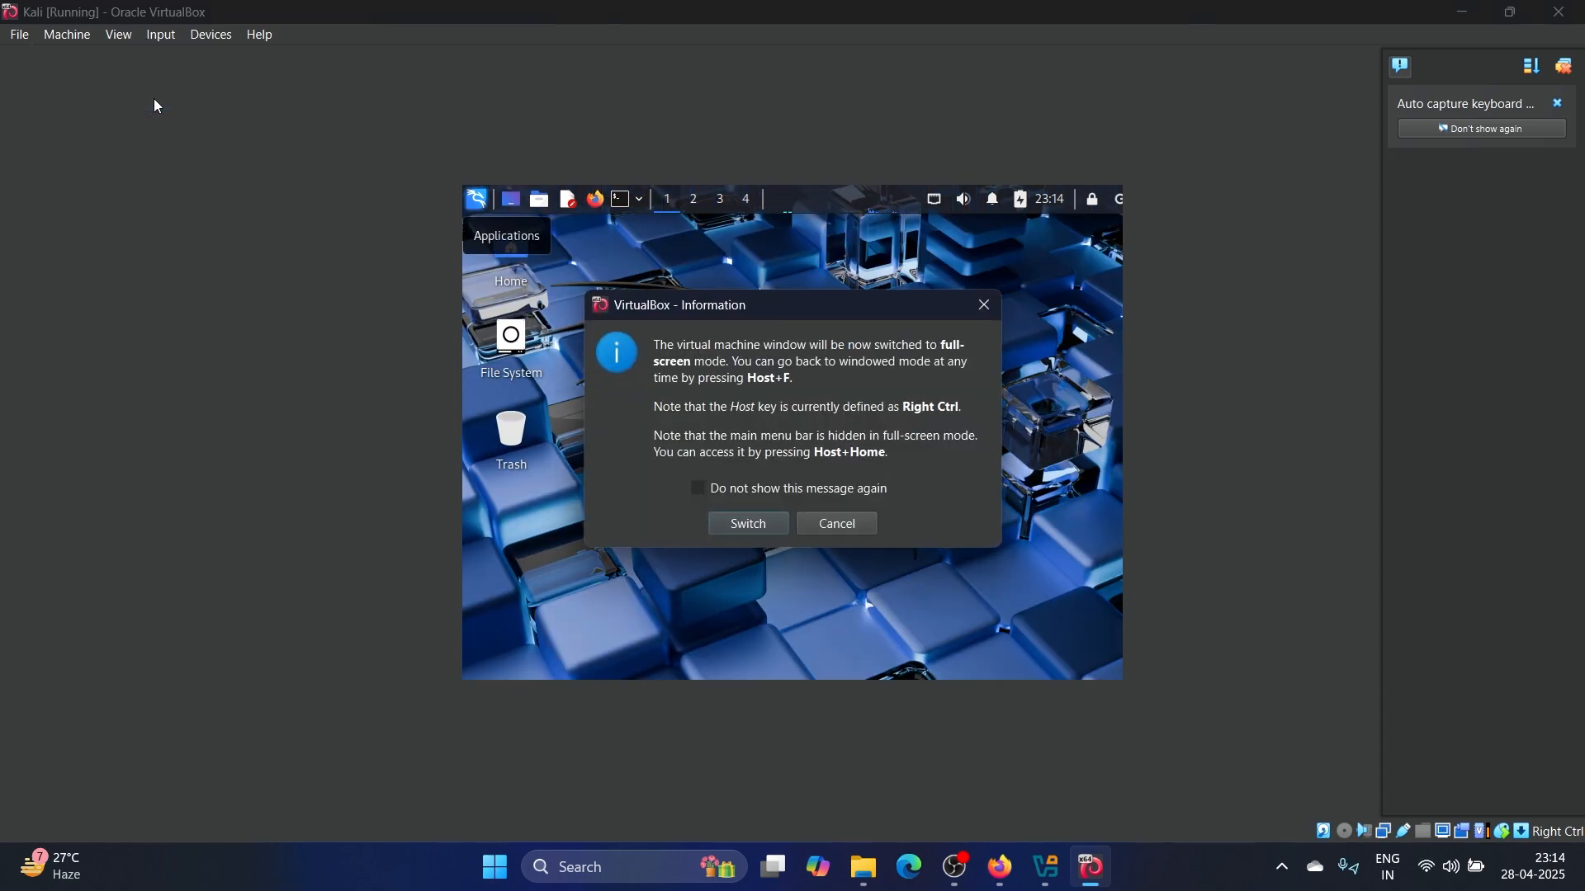
left_click(766, 530)
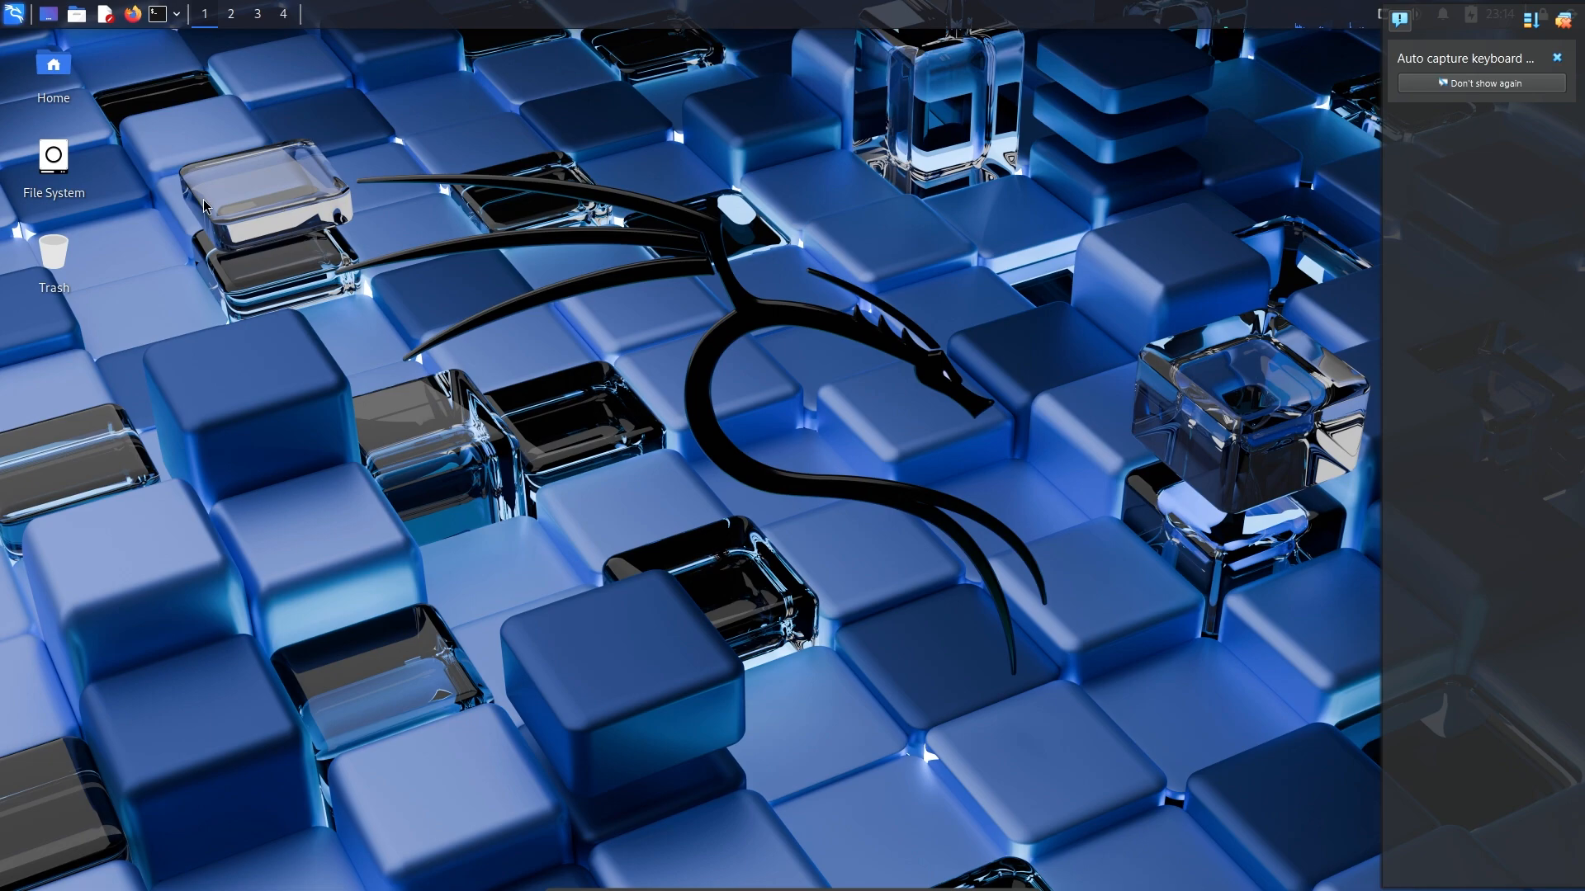
In a new terminal, run 'sudo apt update && sudo apt upgrade -y'
left_click(157, 14)
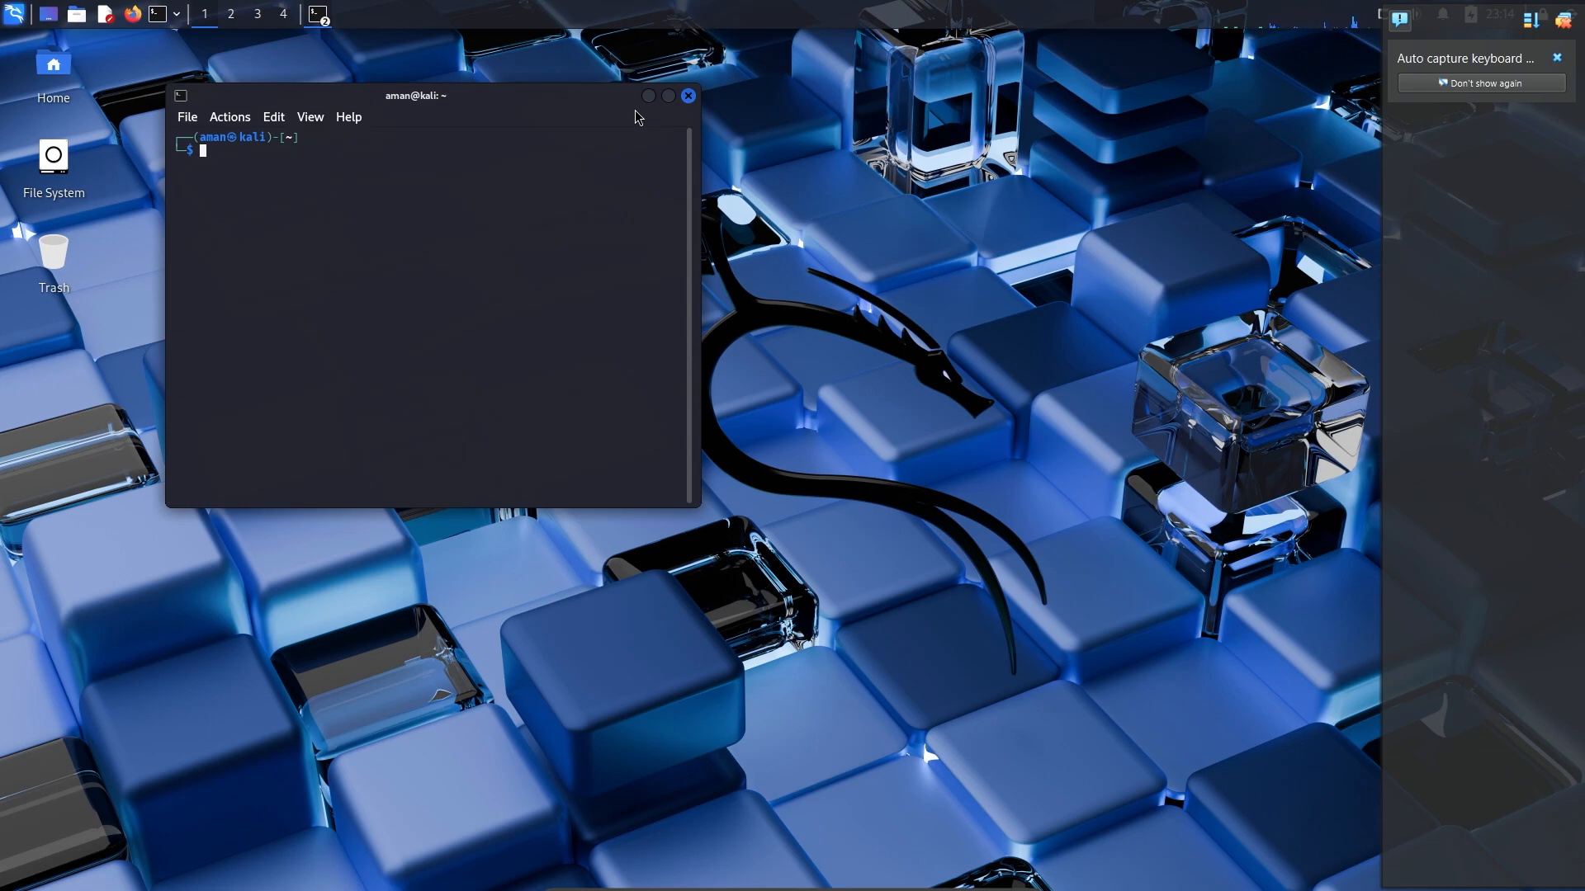
type("sudo apt update")
type("&&")
key("BackSpace")
key("BackSpace")
type("&& sudo apt upgrade")
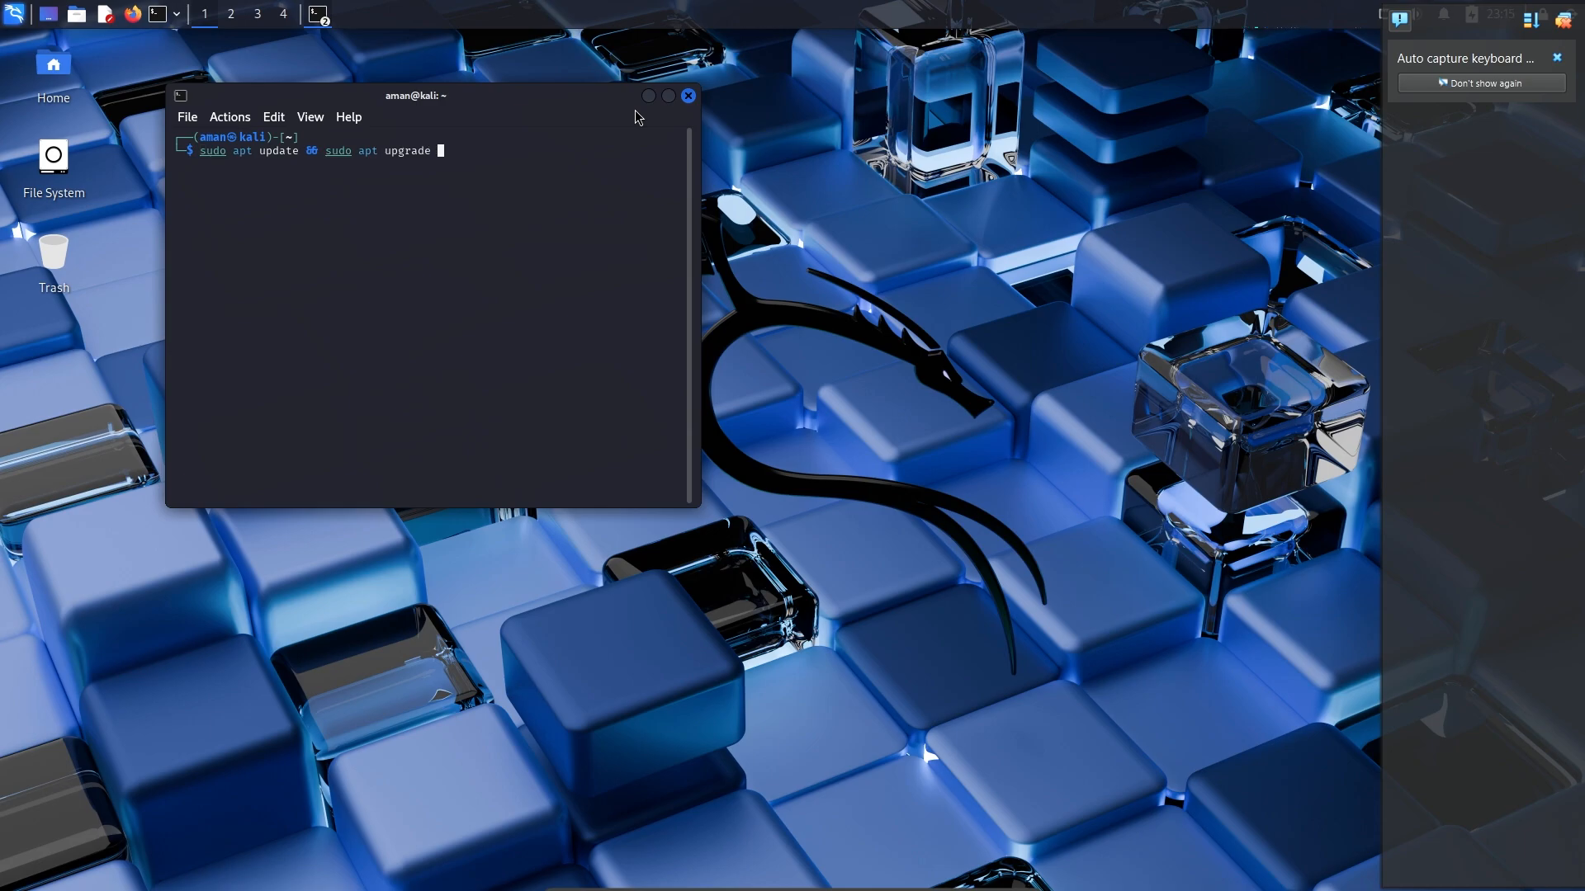
type(" -y")
key("Return")
key("Return")
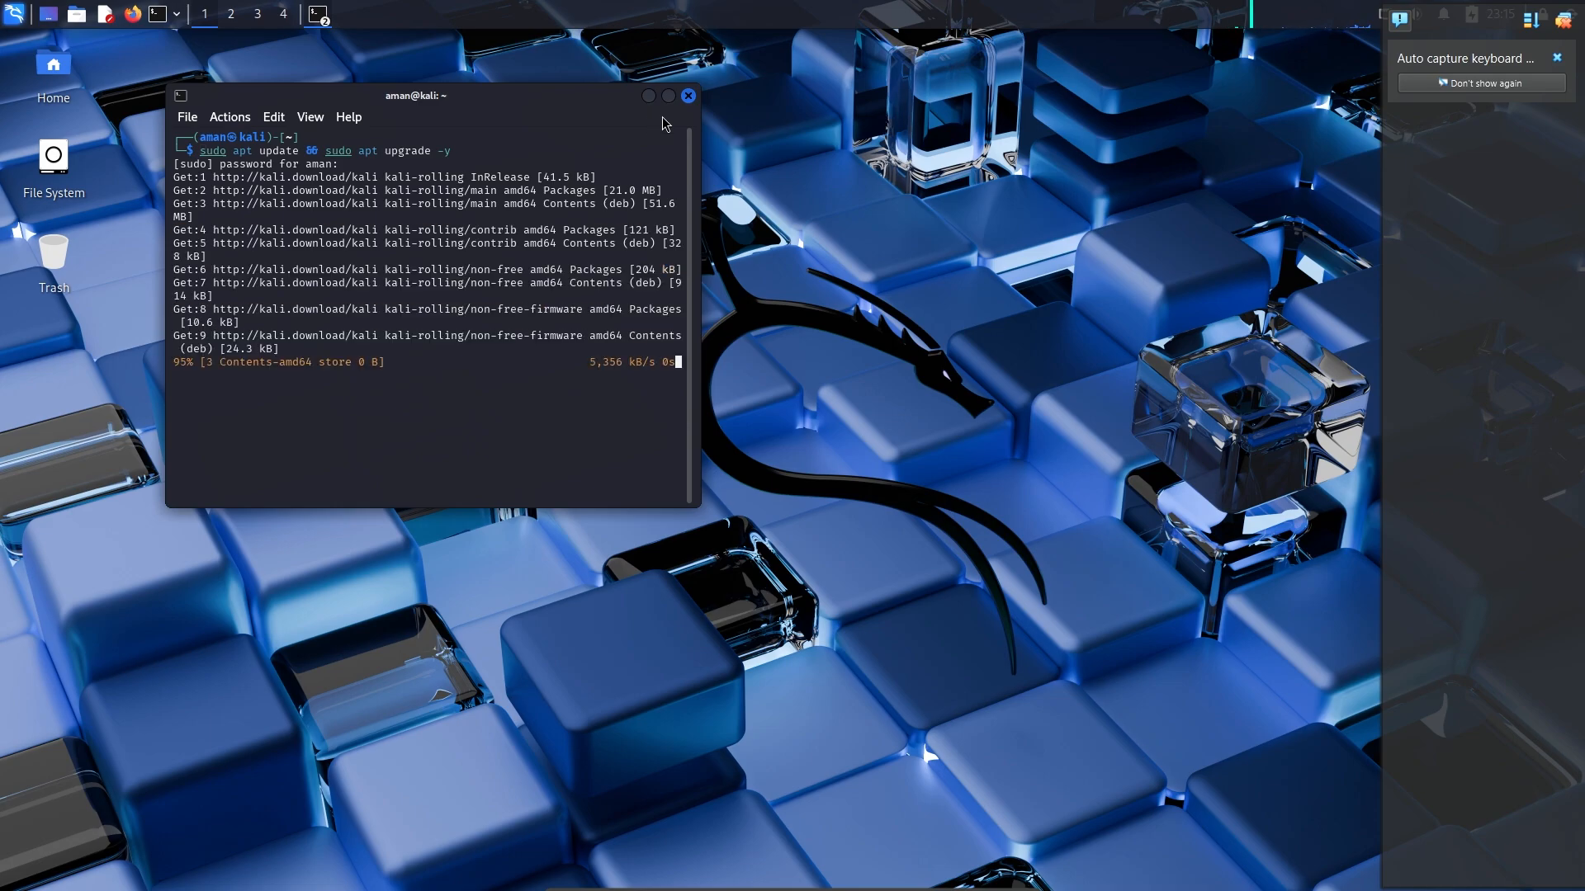
Maximize the terminal, accept the libc6 service-restart prompts, then show the log out options
left_click(667, 95)
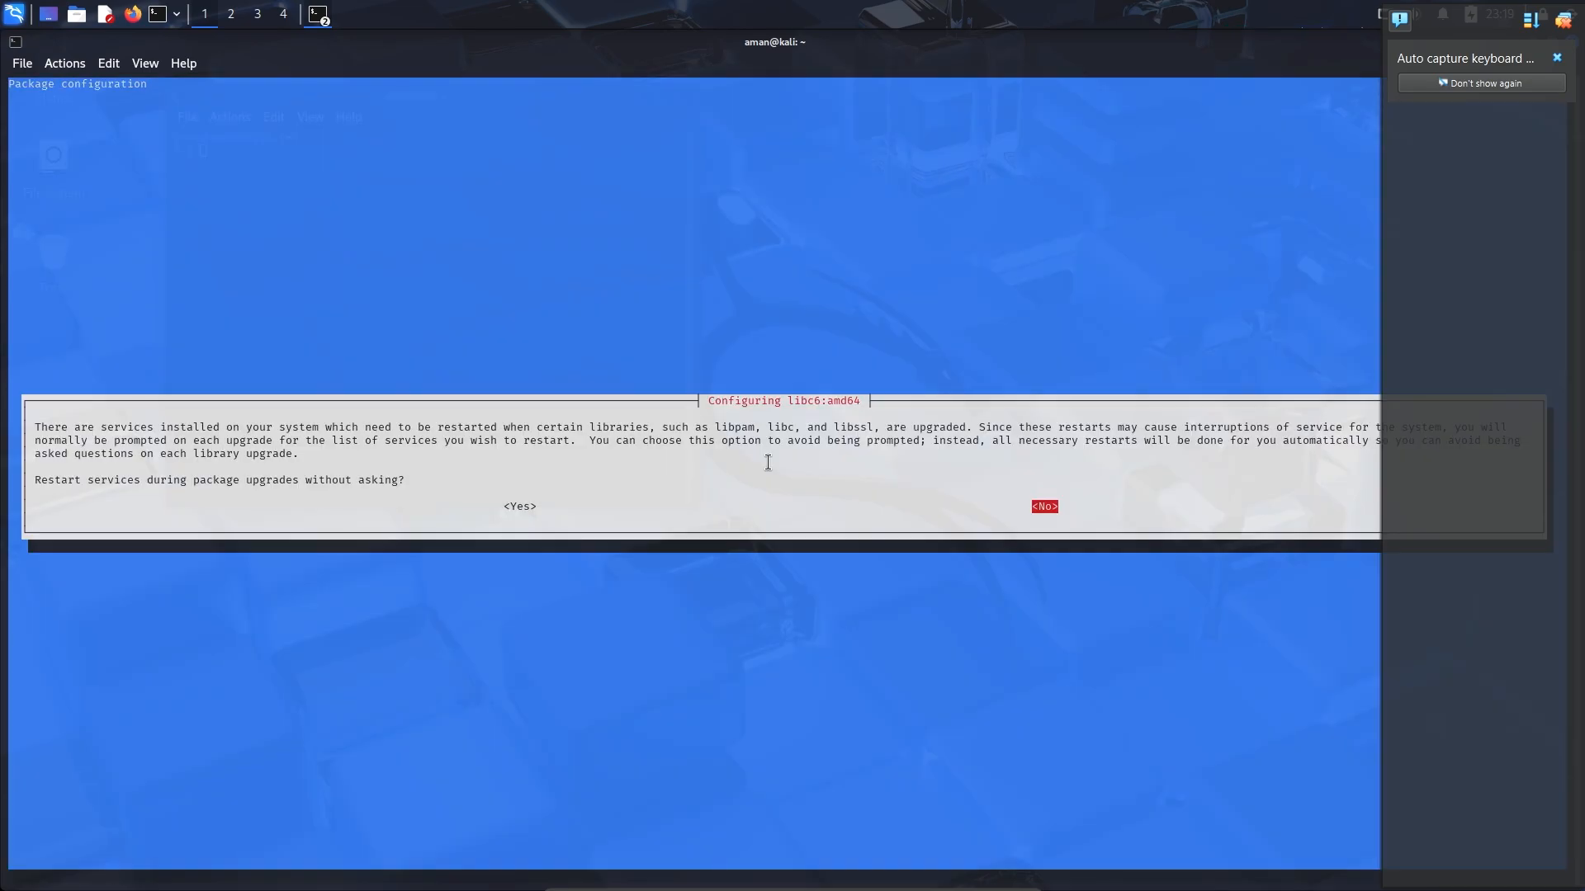
key("Return")
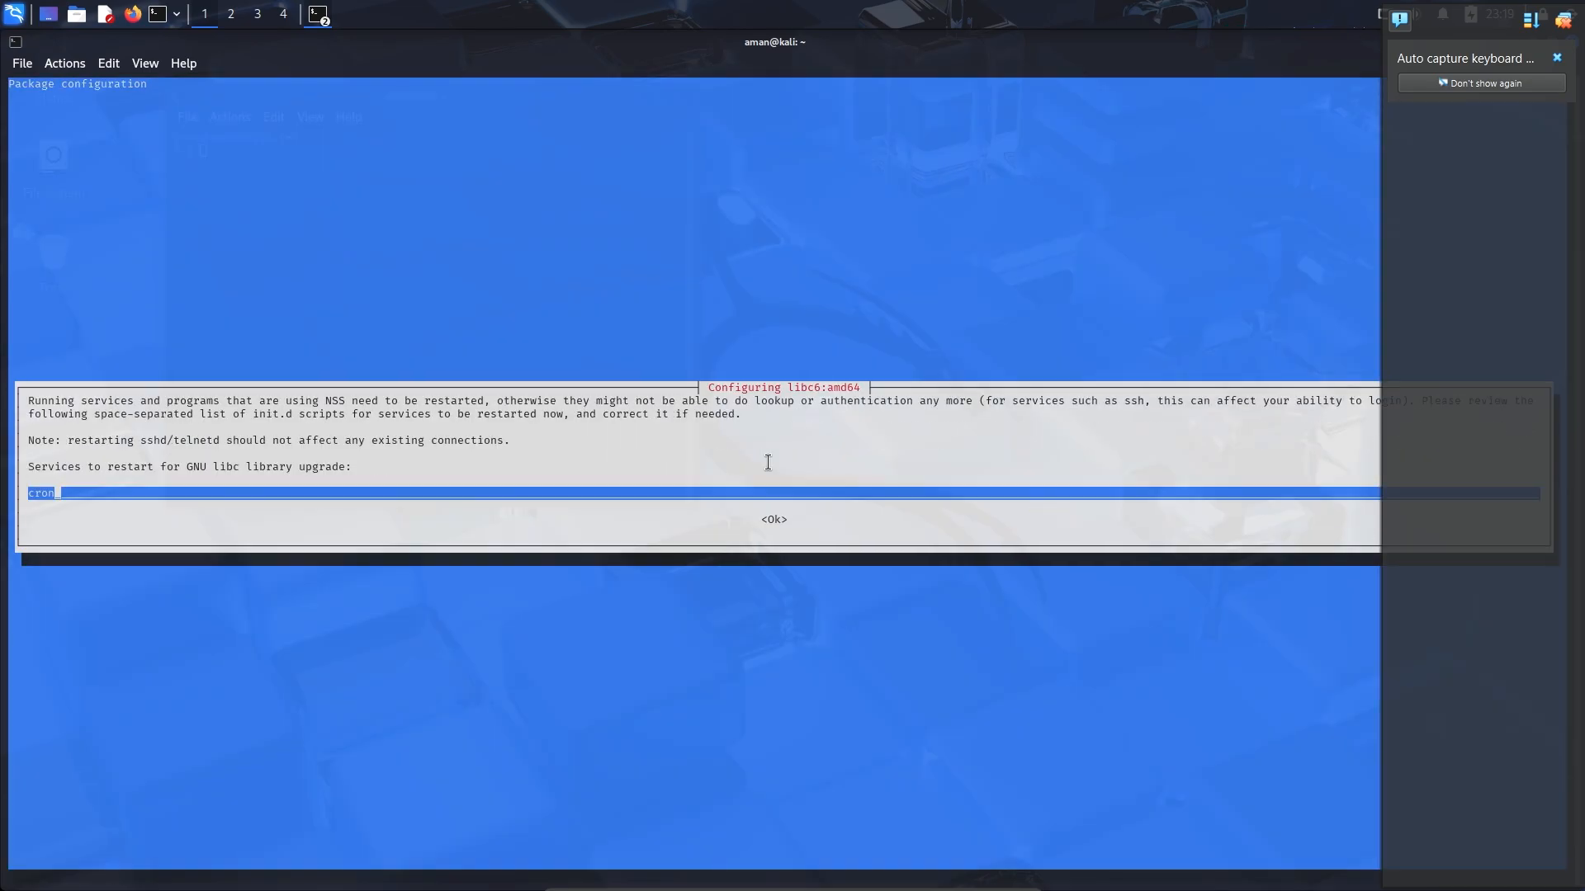
key("Return")
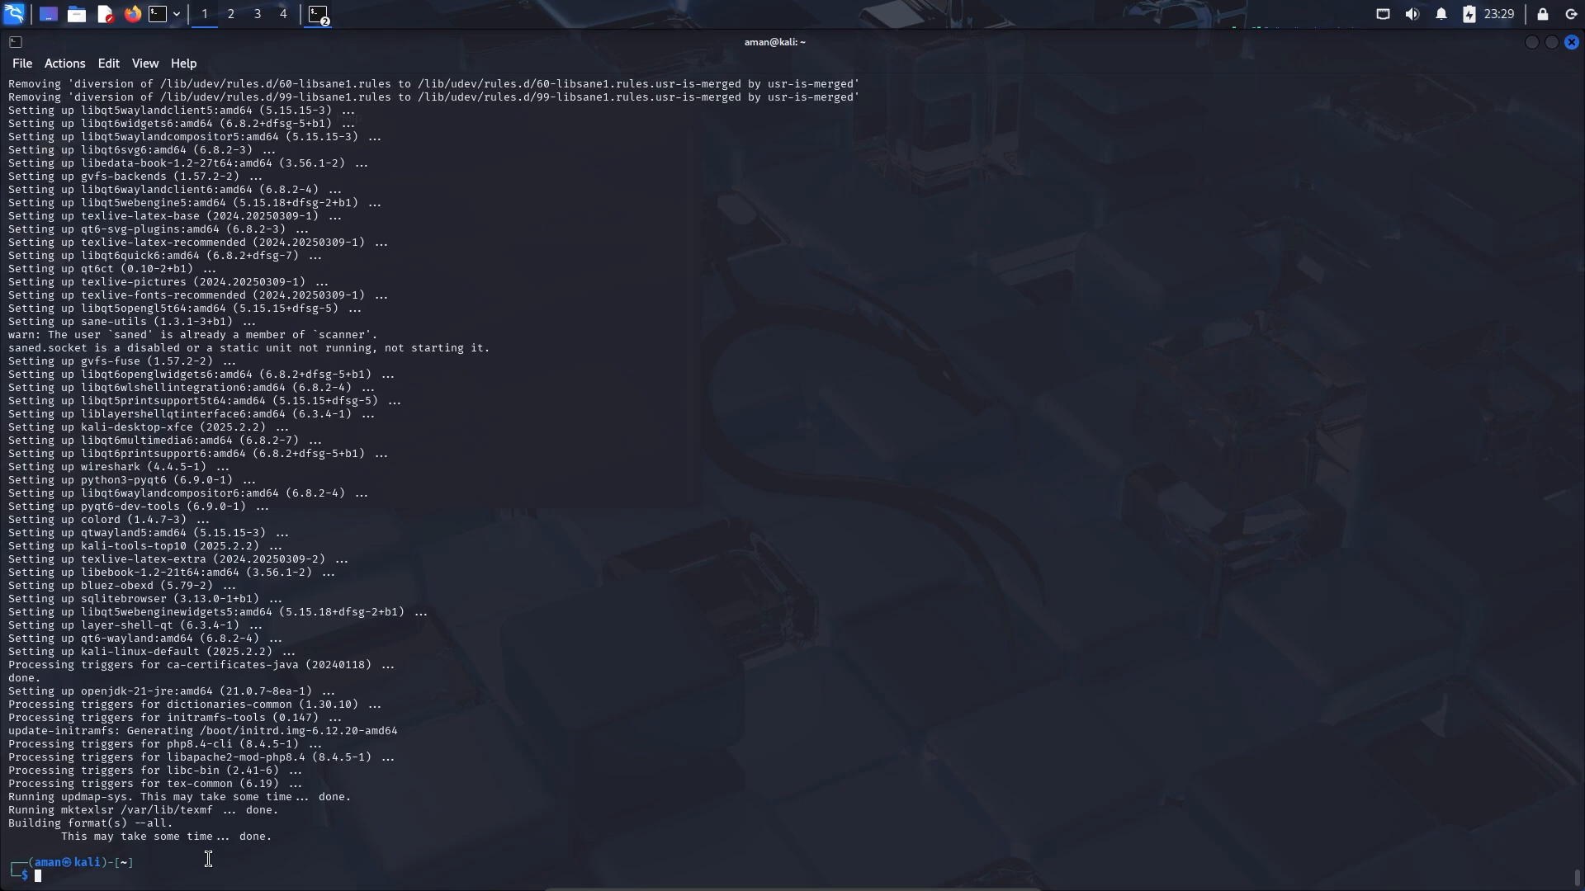
left_click(1571, 14)
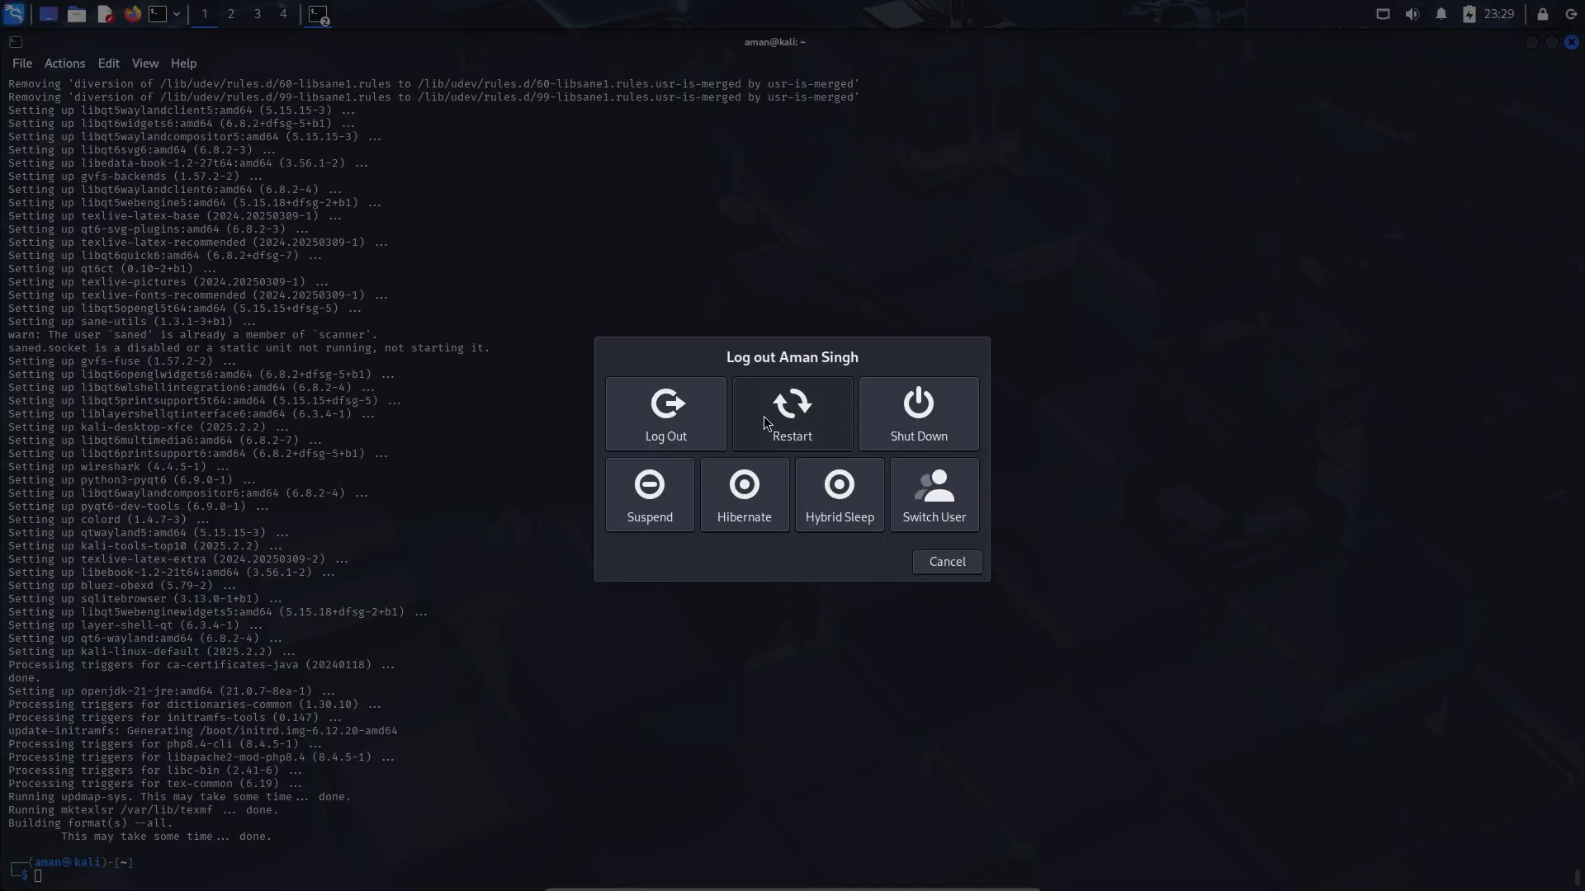
Restart Kali and capture mouse and keyboard in the VM at the GRUB menu
left_click(816, 407)
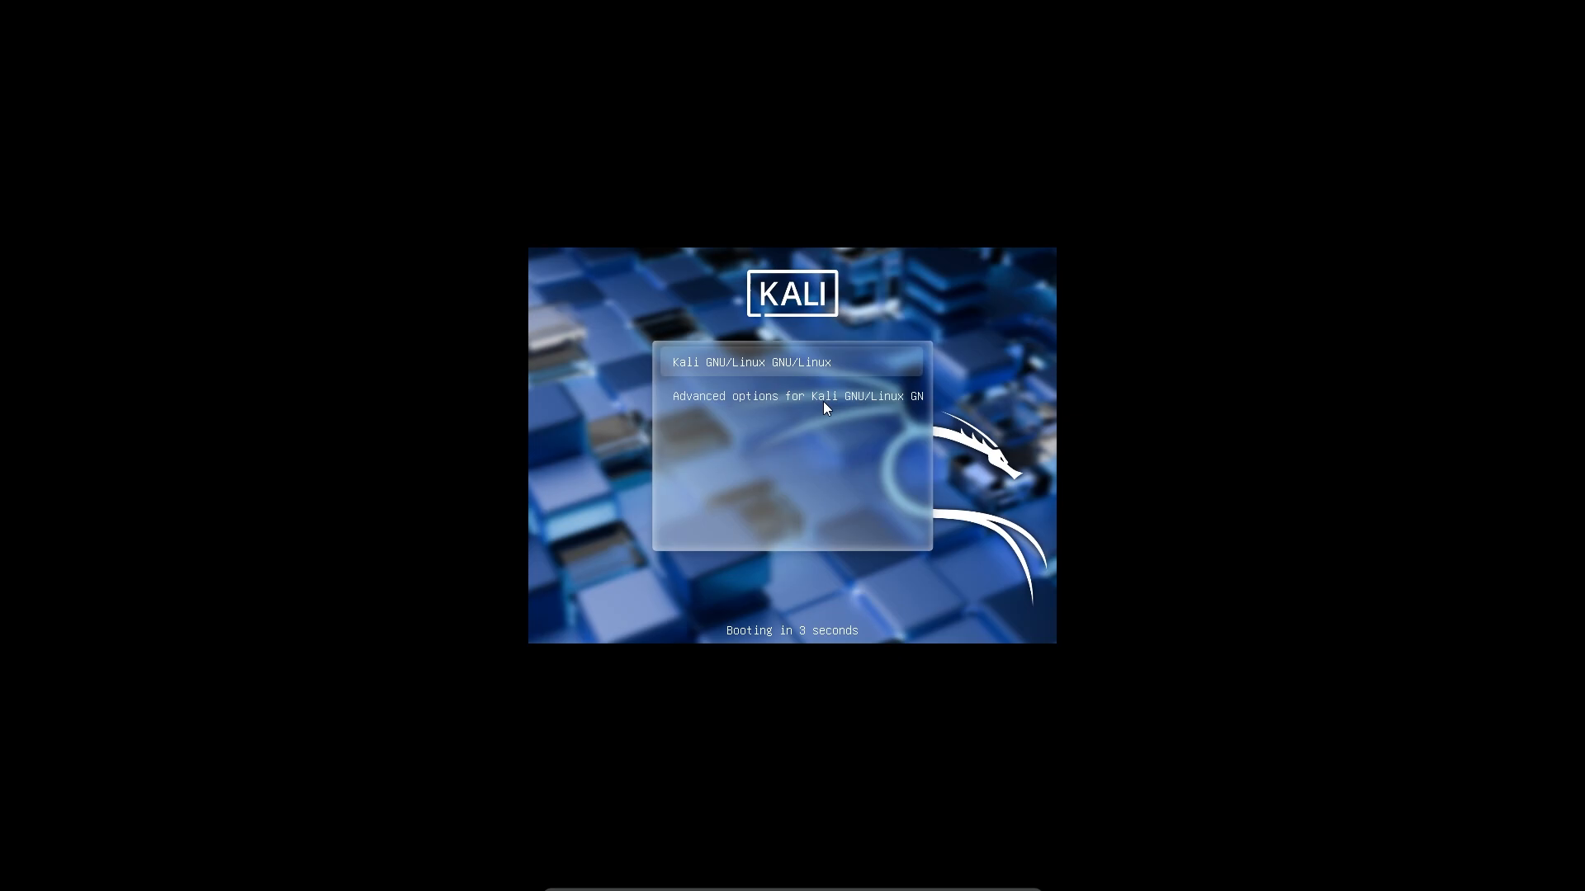
left_click(817, 365)
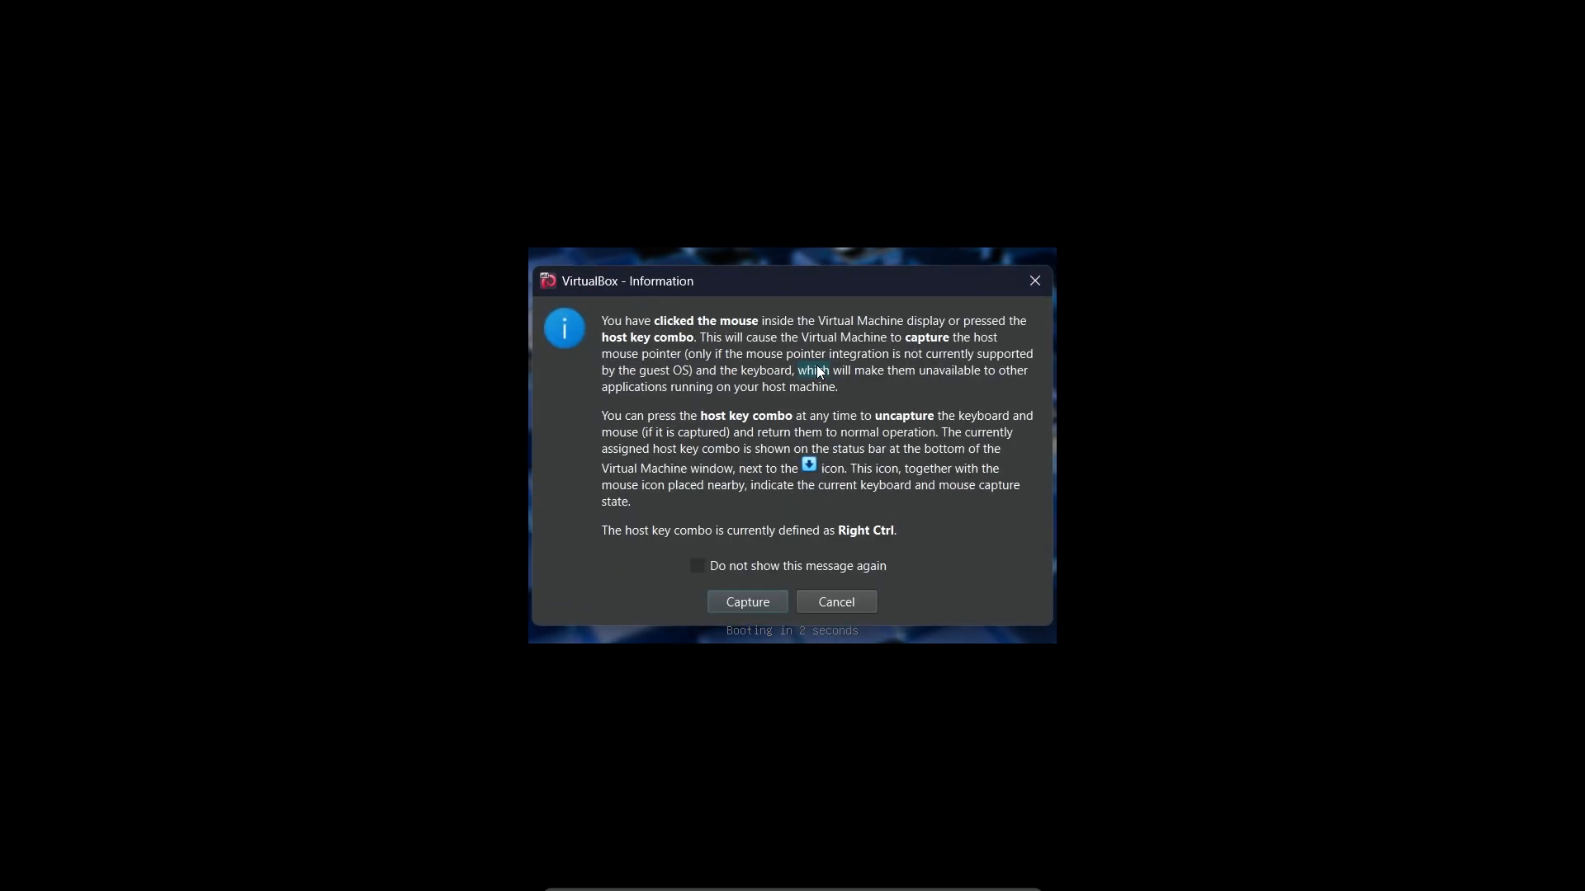
left_click(748, 602)
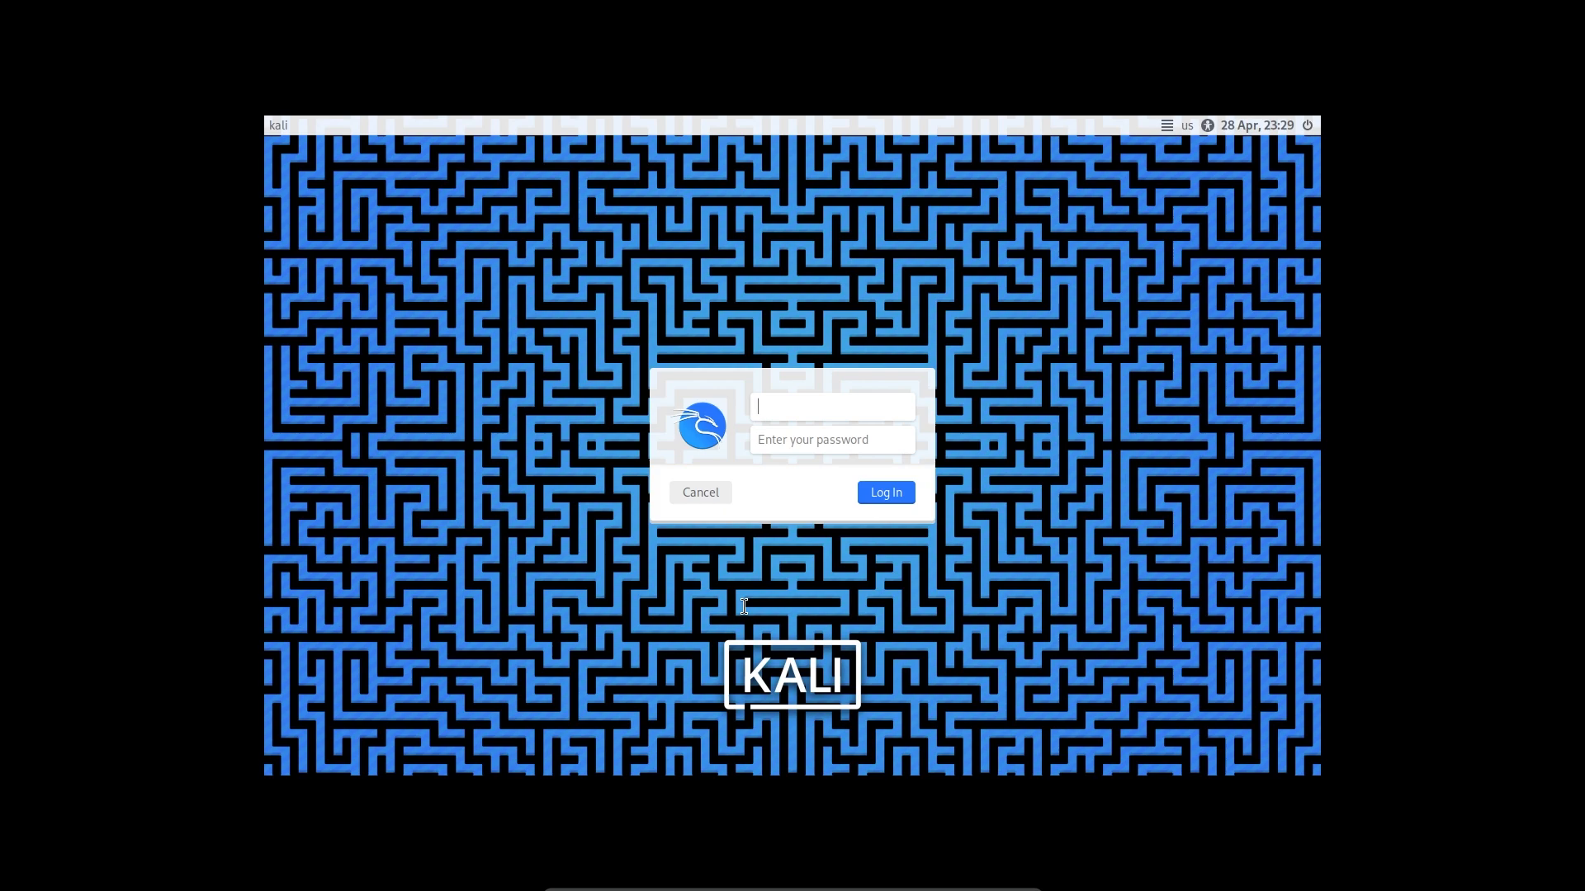
Sign back in with the user's username and password
type("aman")
left_click(813, 443)
type("••••")
key("Return")
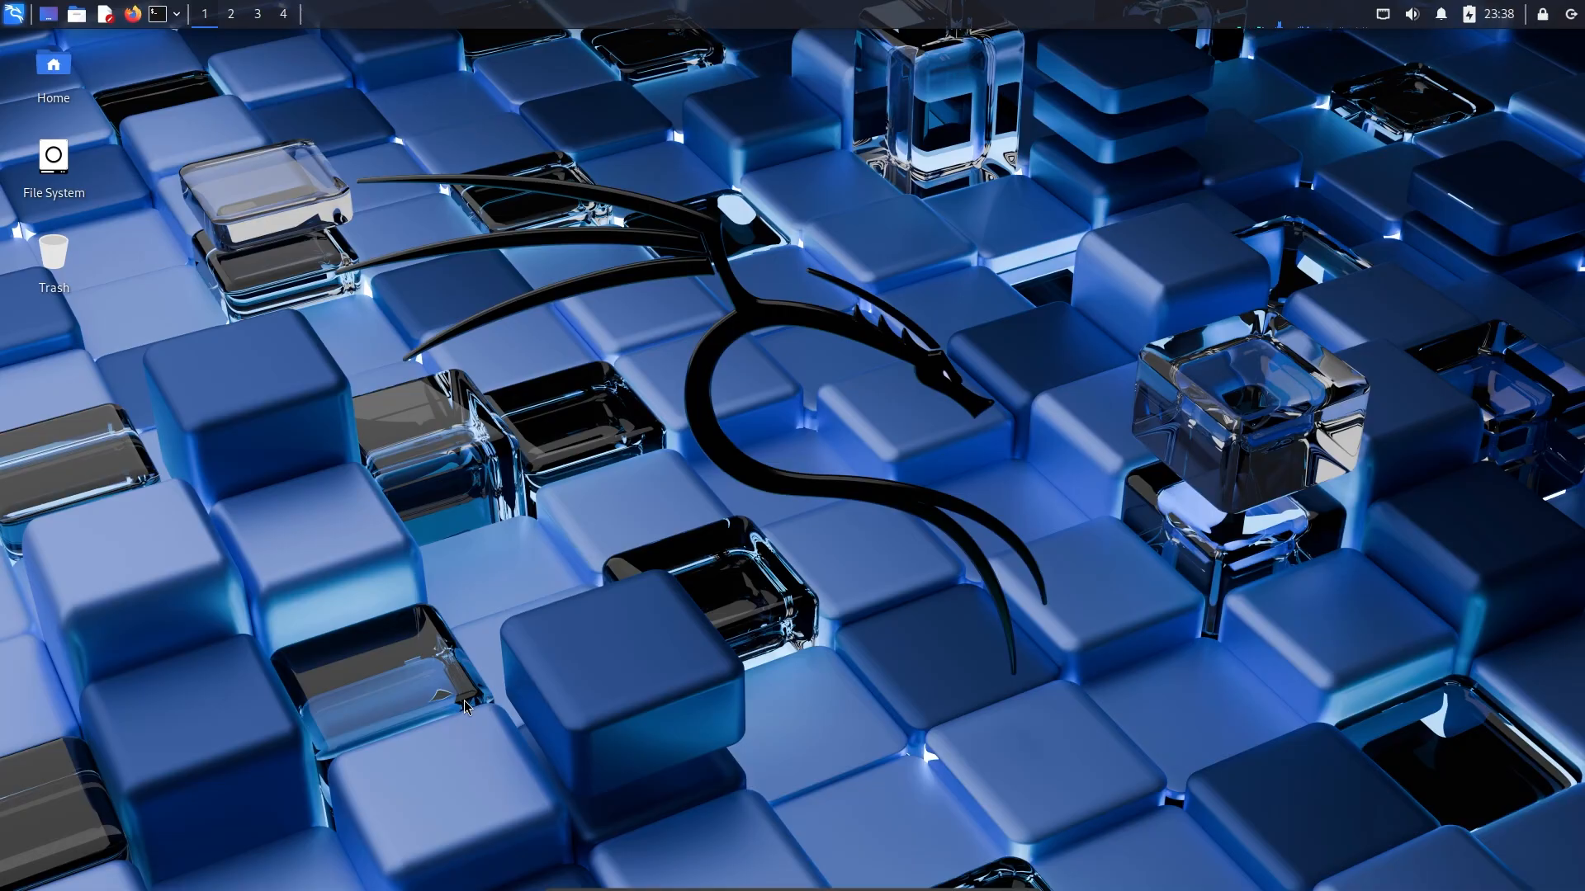
In a terminal, run 'sudo apt install -y virtualbox-guest-utils virtualbox-guest-x11' from the shell suggestion
left_click(159, 14)
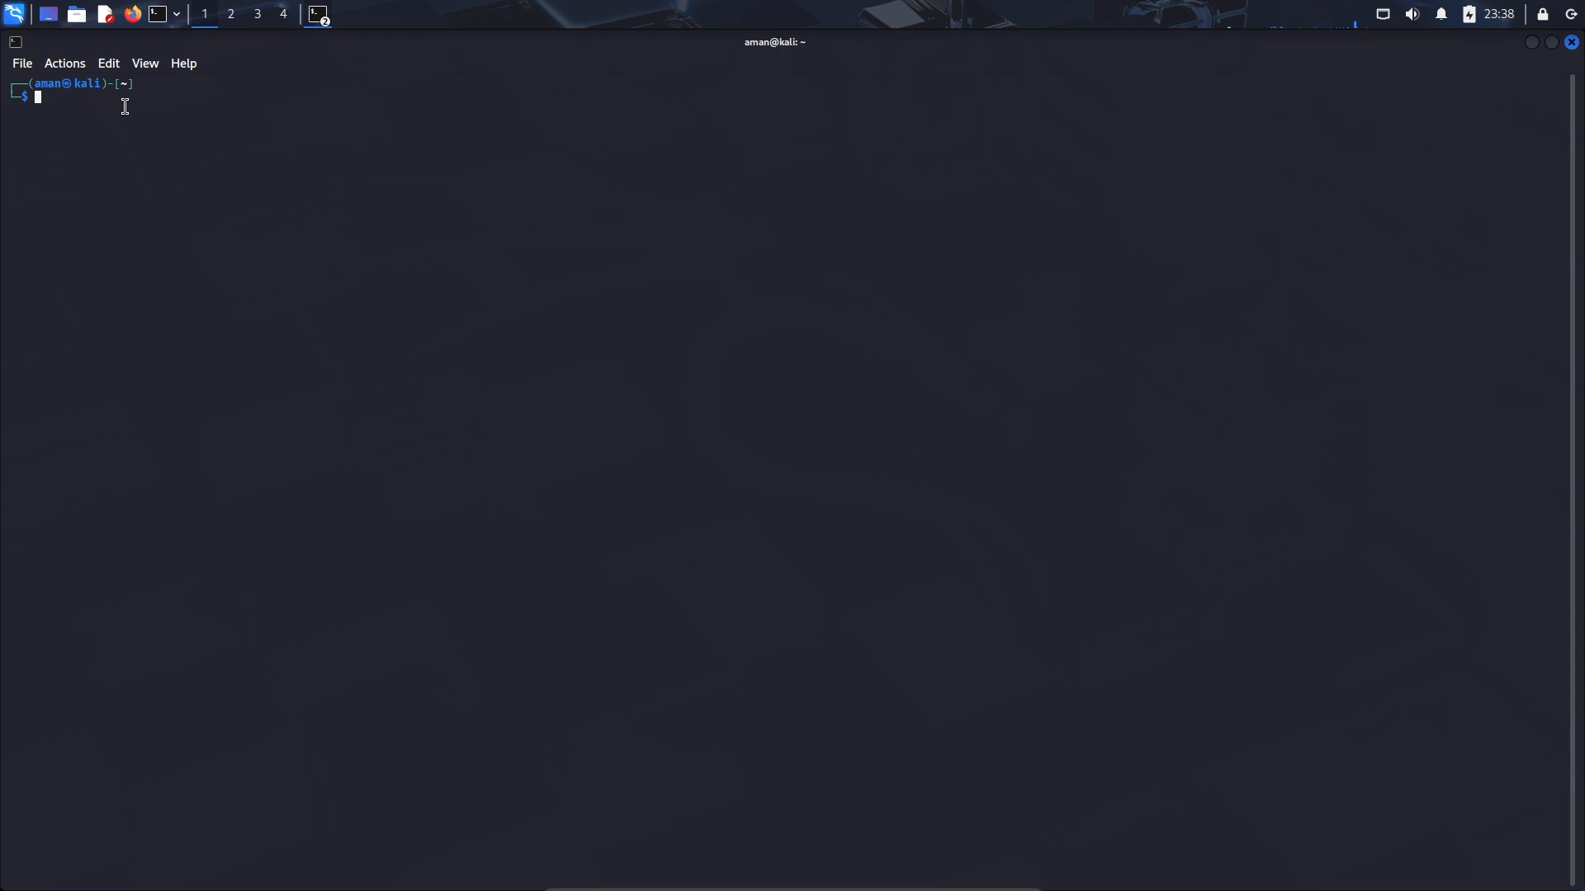
type("s")
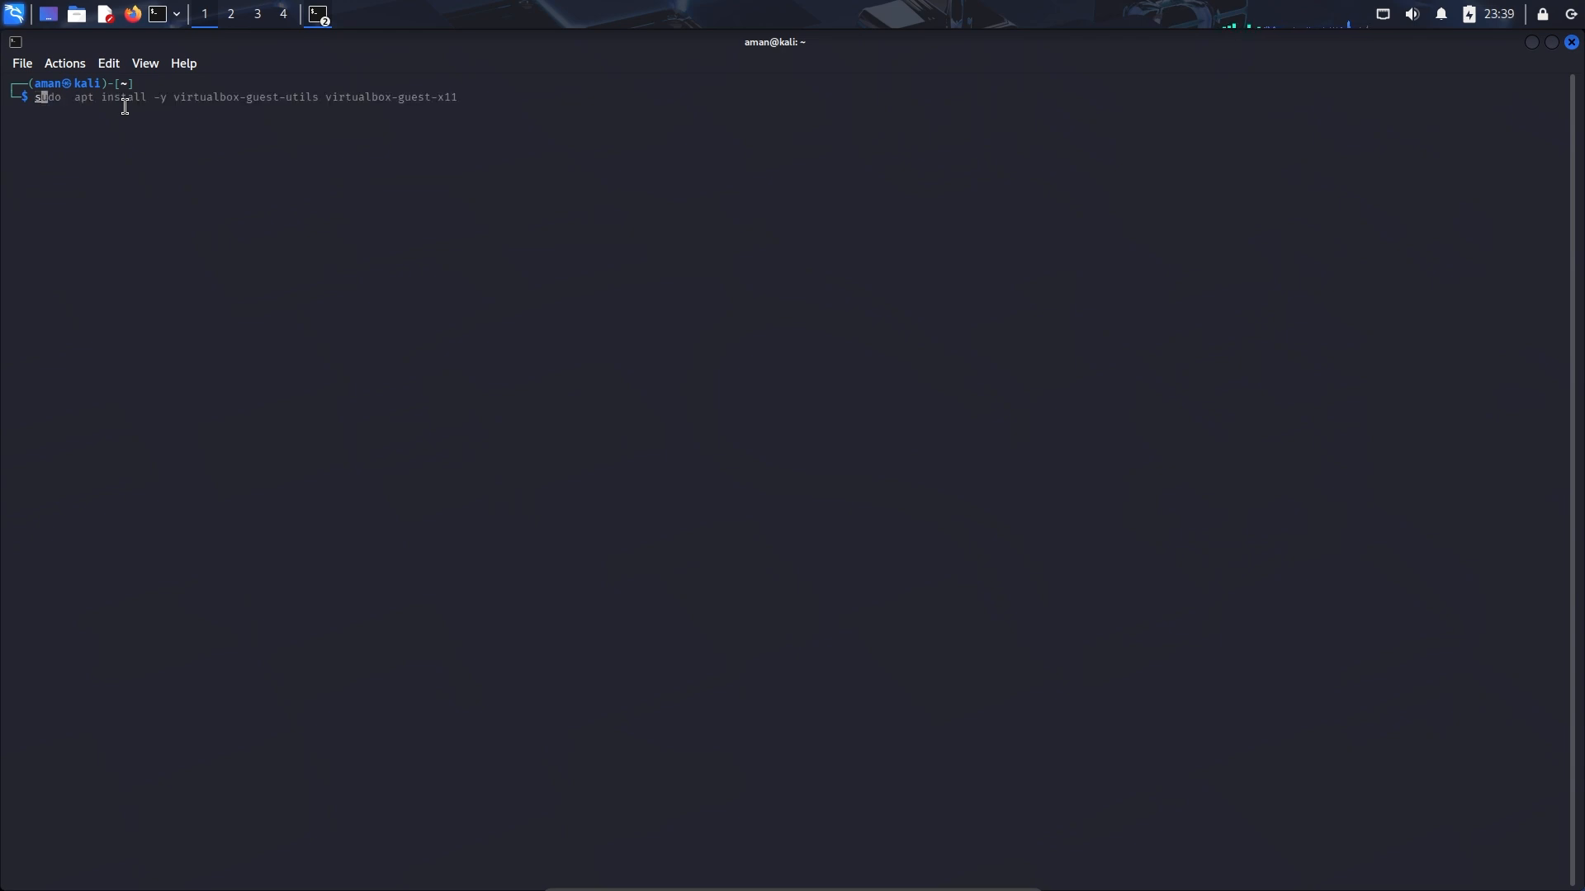
key("Right")
key("Return")
key("Return")
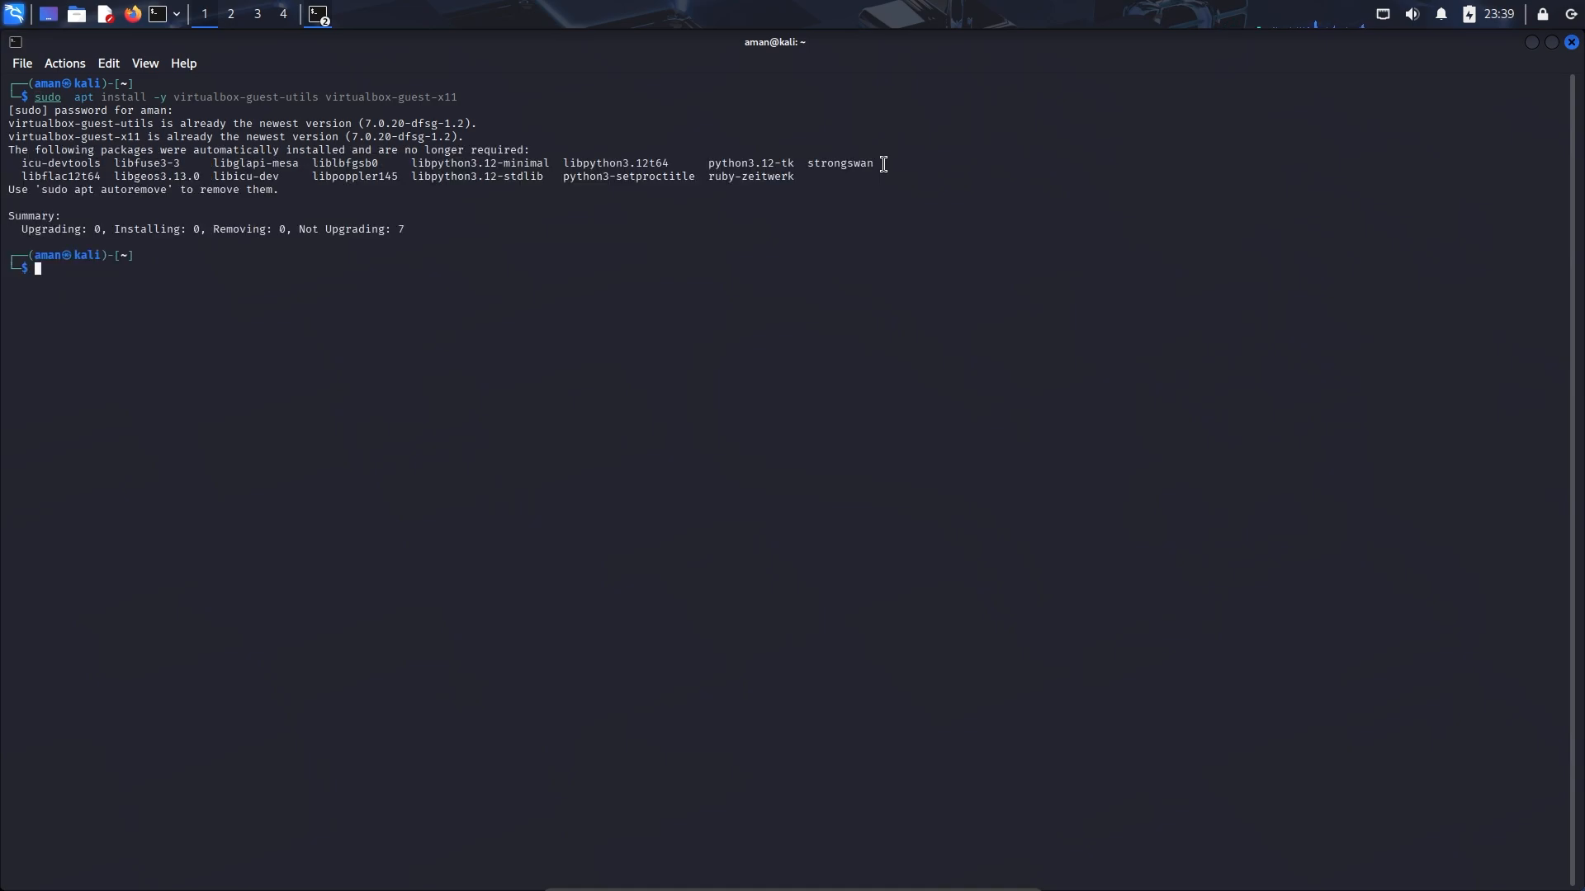